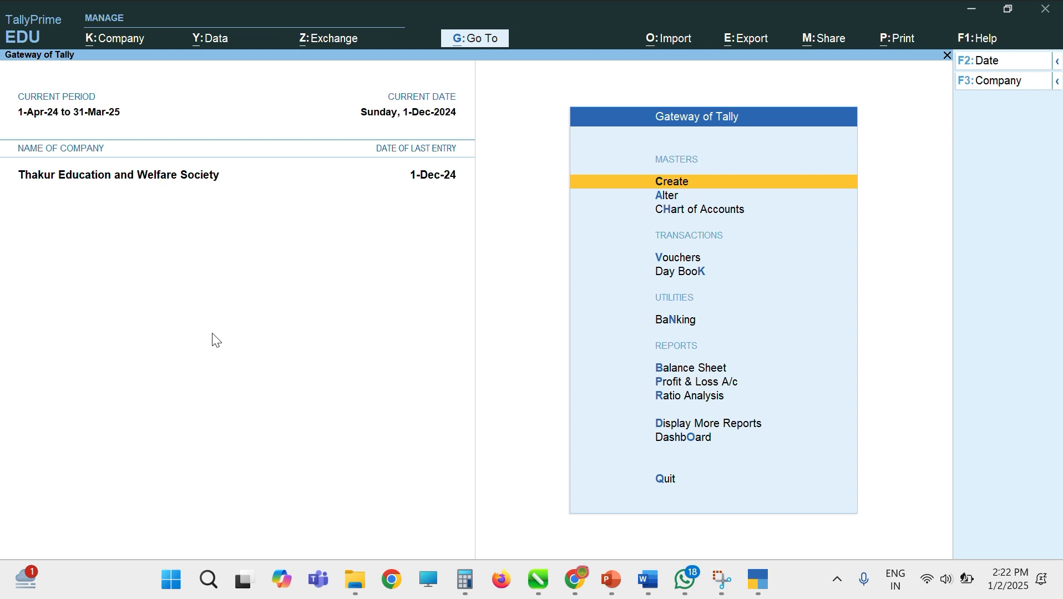
# Step: Start a new company named M/s Shree Ganesh Electronics
pyautogui.click(991, 84)
pyautogui.press('Up')
pyautogui.press('Up')
pyautogui.press('Up')
pyautogui.press('Up')
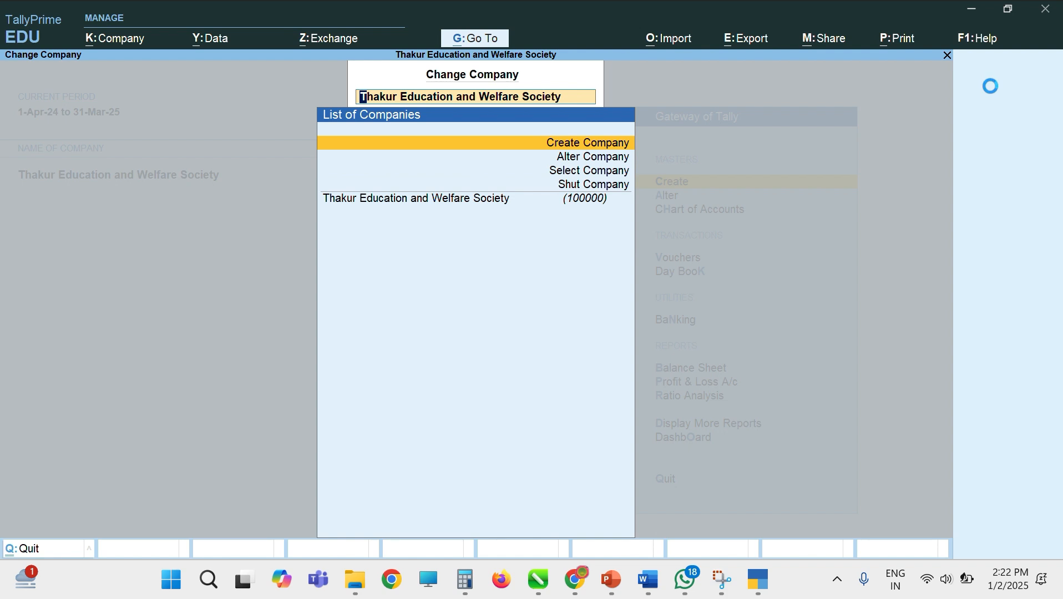
pyautogui.press('Return')
pyautogui.write('M.S')
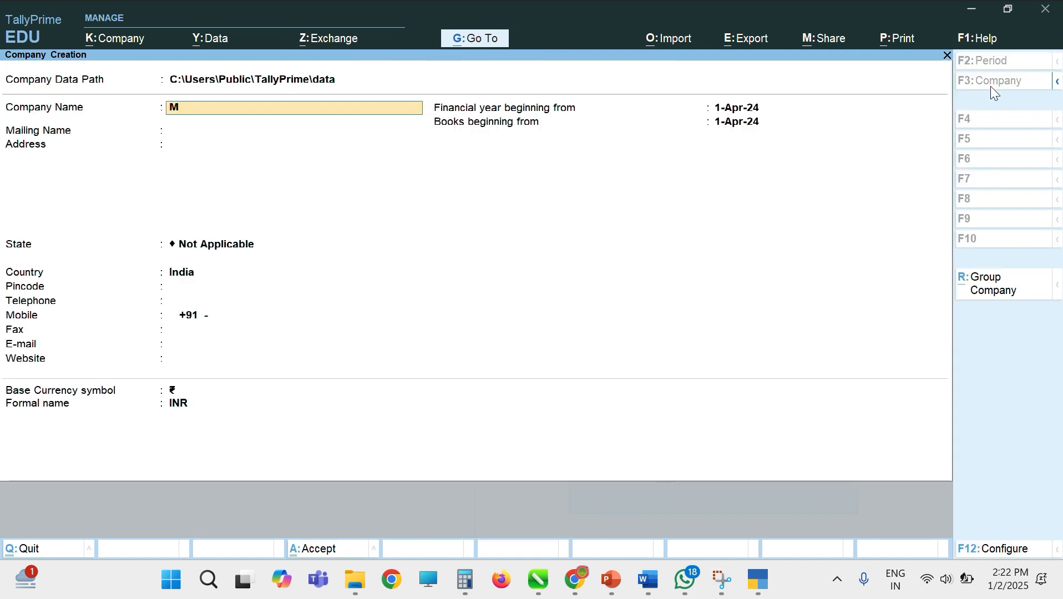
pyautogui.press('BackSpace')
pyautogui.press('BackSpace')
pyautogui.write('/s Shr')
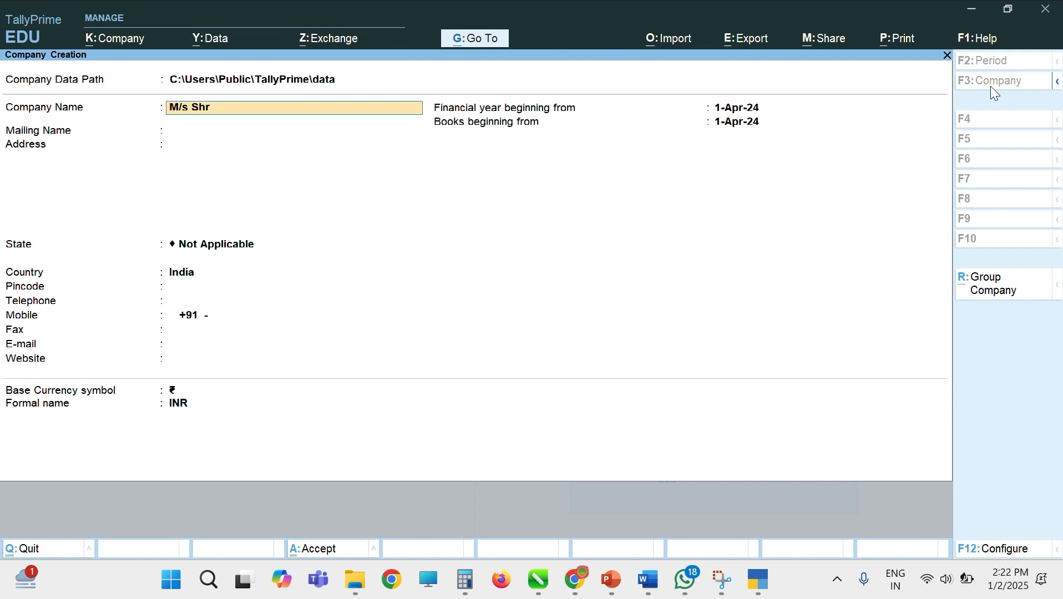
pyautogui.write('ee Ganesh Electron')
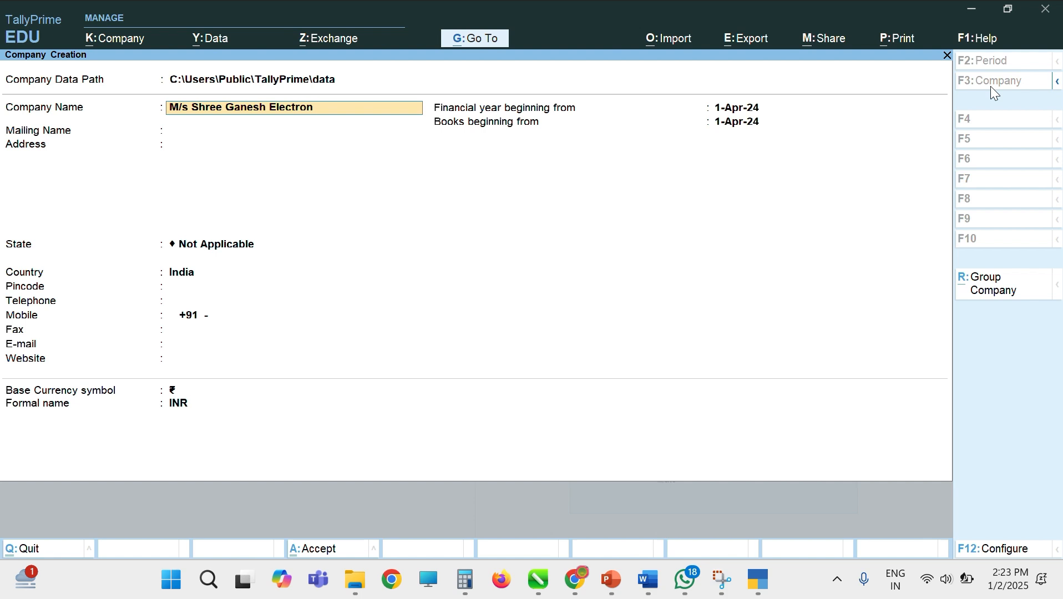
pyautogui.write('ics')
pyautogui.press('Return')
# Step: Enter address Patiala, state Punjab and pincode 147001
pyautogui.press('Return')
pyautogui.write('P')
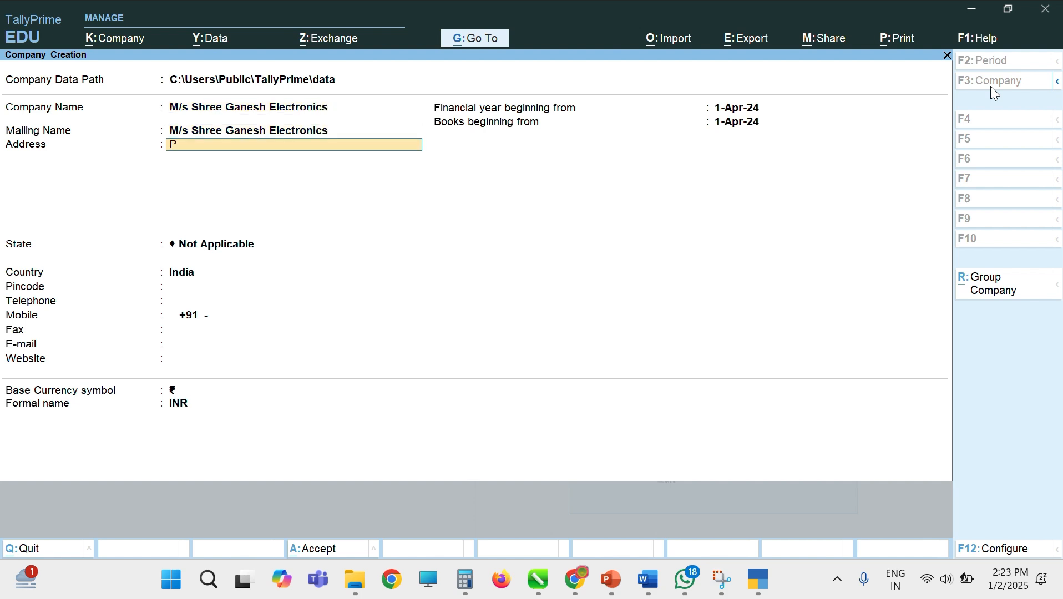
pyautogui.write('atialka')
pyautogui.press('BackSpace')
pyautogui.press('BackSpace')
pyautogui.write('a')
pyautogui.press('Return')
pyautogui.press('Return')
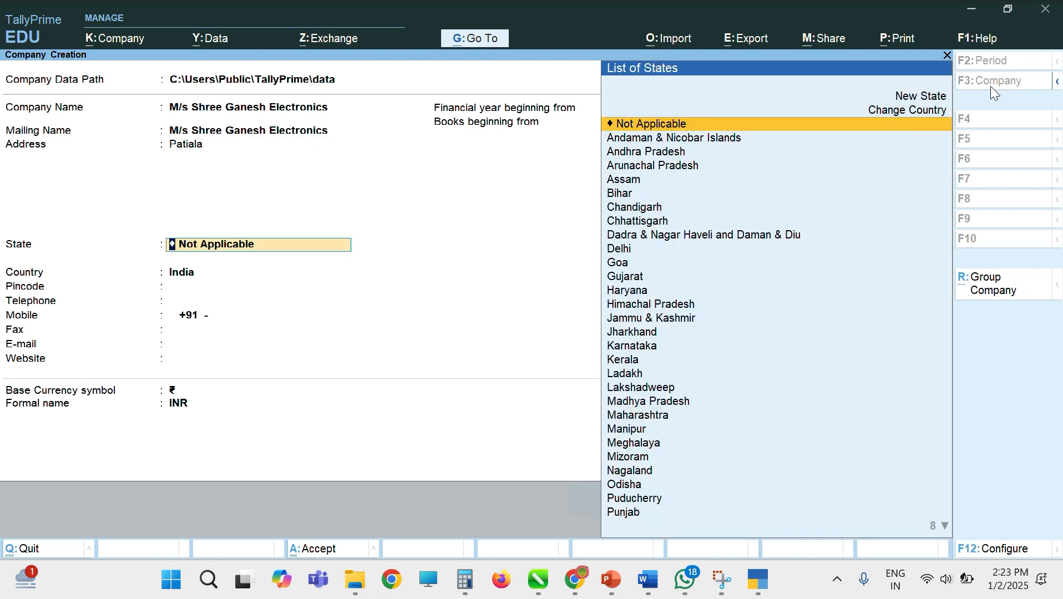
pyautogui.write('Pun')
pyautogui.press('Return')
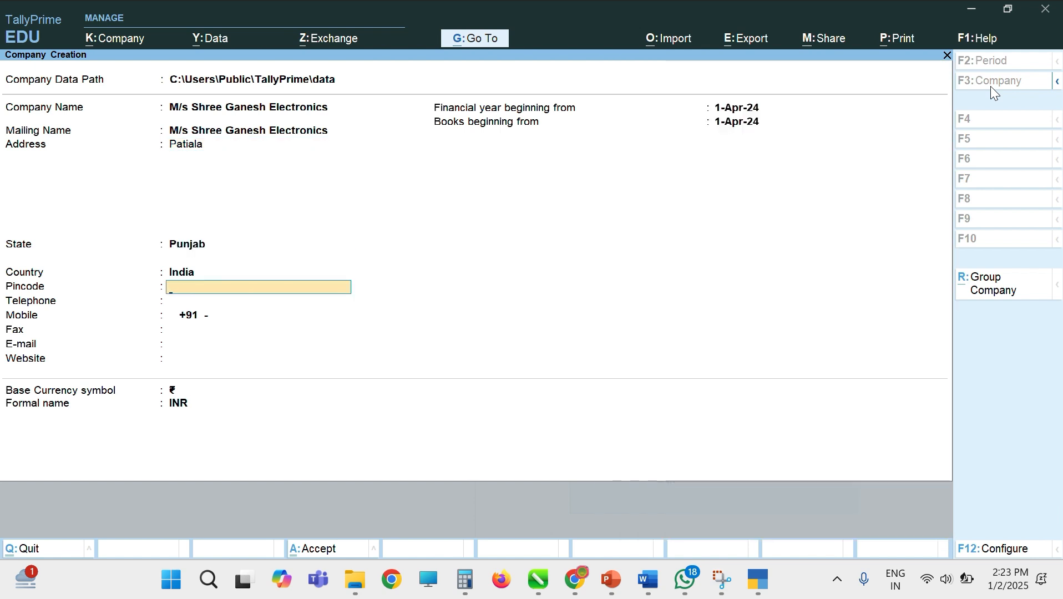
pyautogui.write('147001')
pyautogui.press('Return')
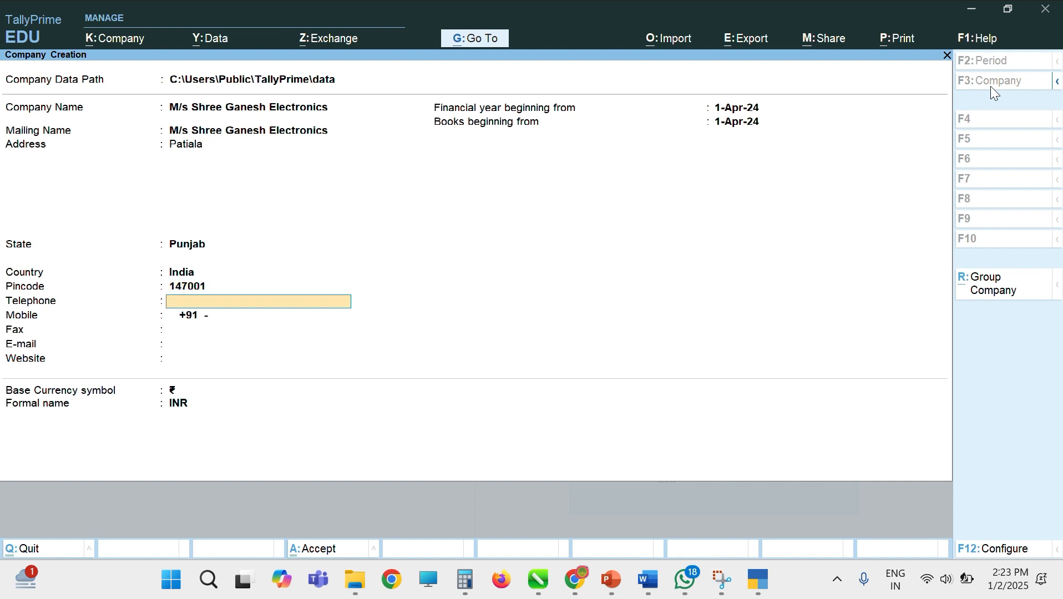
# Step: Fill in the company's mobile number and e-mail address
pyautogui.press('Return')
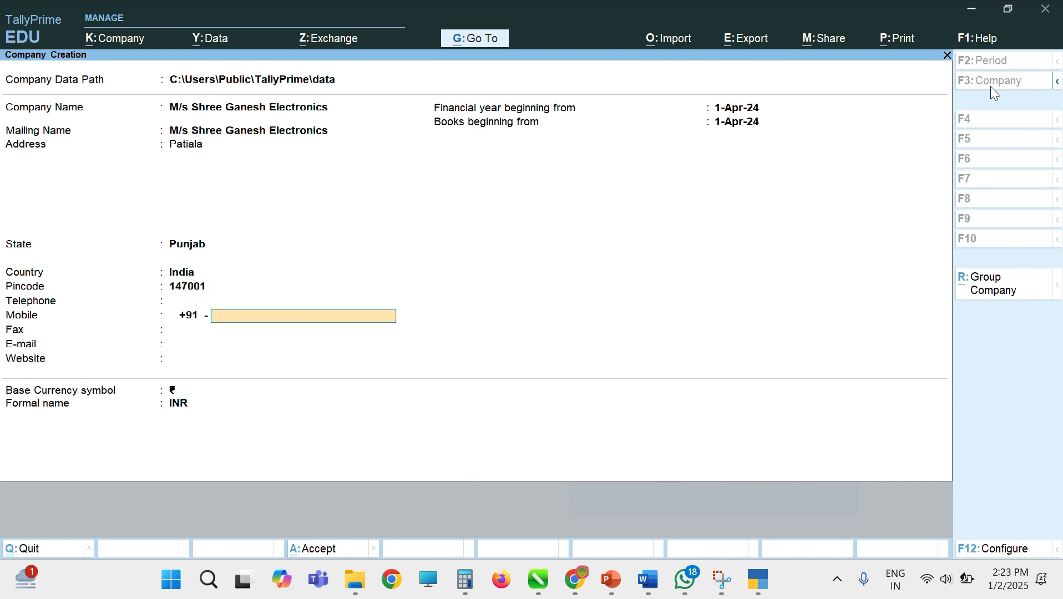
pyautogui.press('Return')
pyautogui.press('Return')
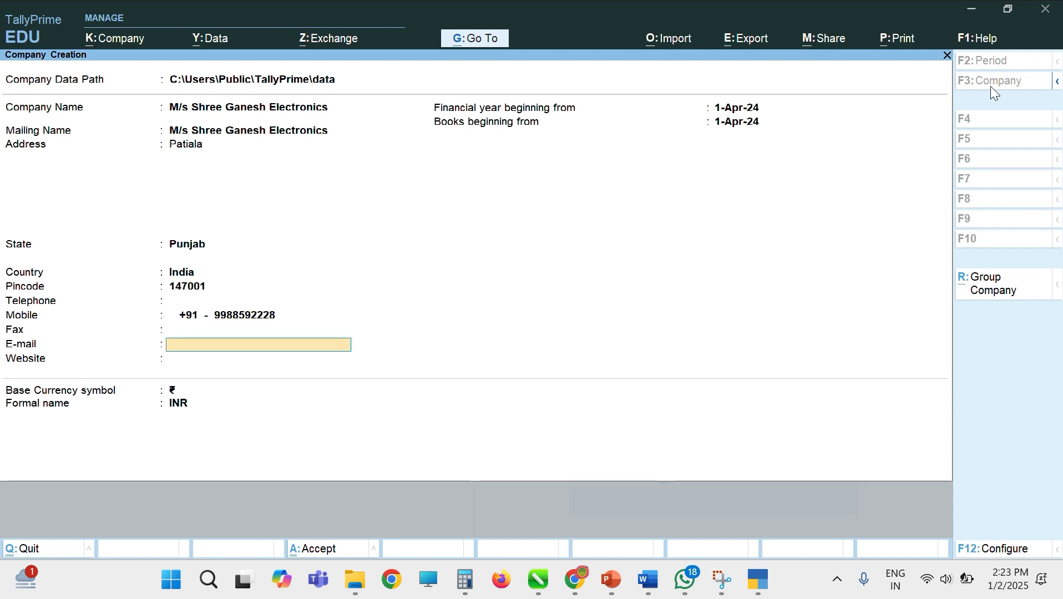
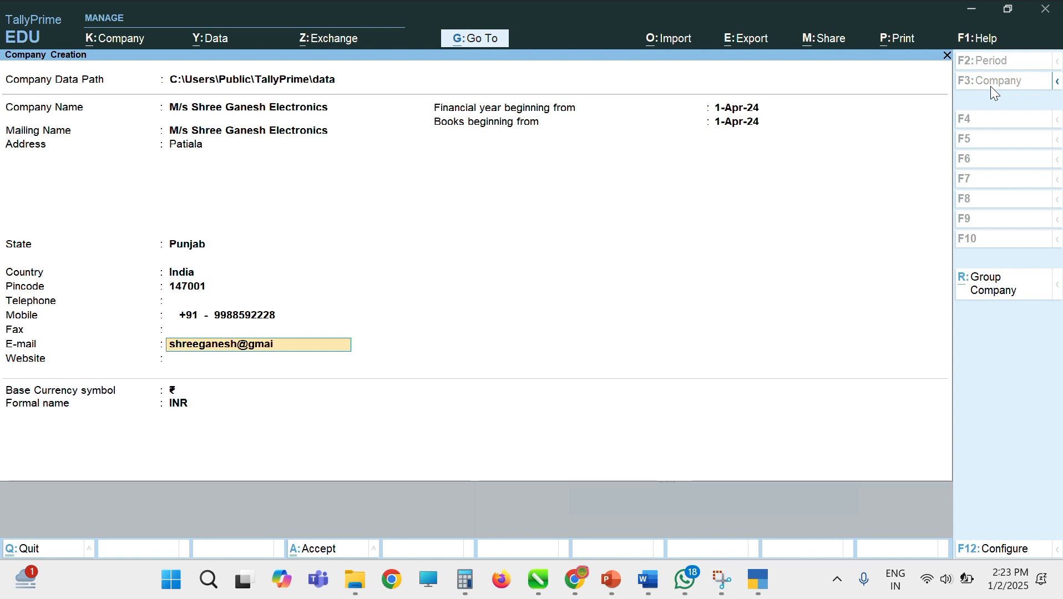
pyautogui.press('Return')
pyautogui.press('Return')
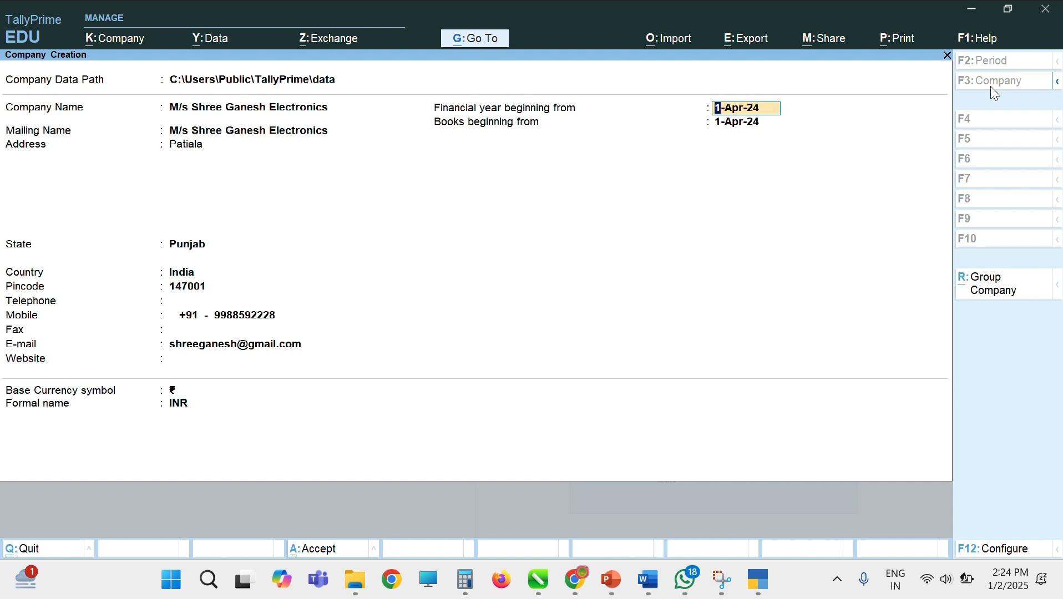
# Step: Pass the financial year and currency fields and accept the company form
pyautogui.press('Return')
pyautogui.press('Return')
pyautogui.press('Return')
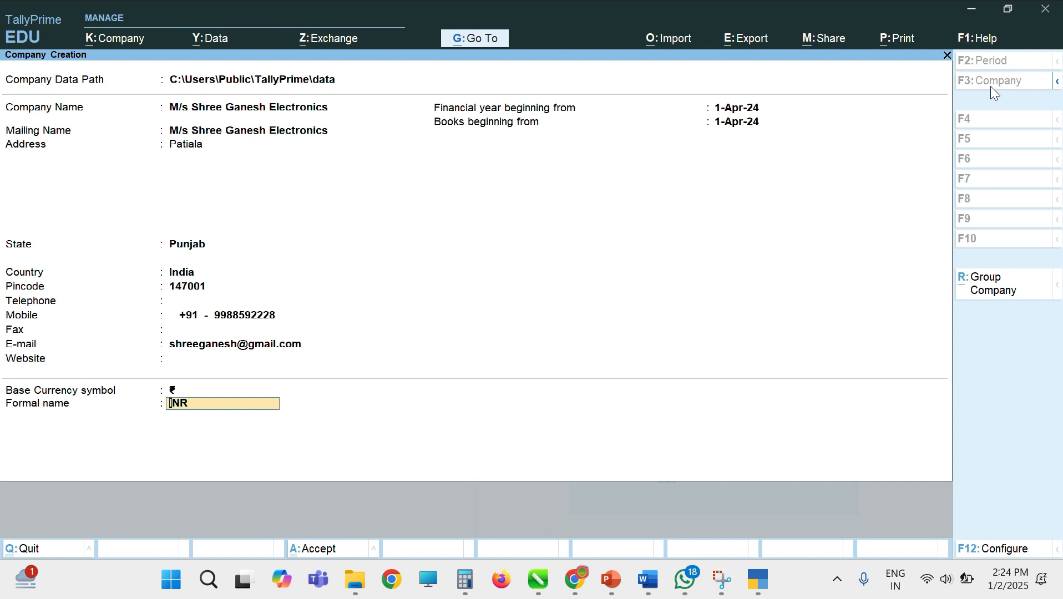
pyautogui.press('Return')
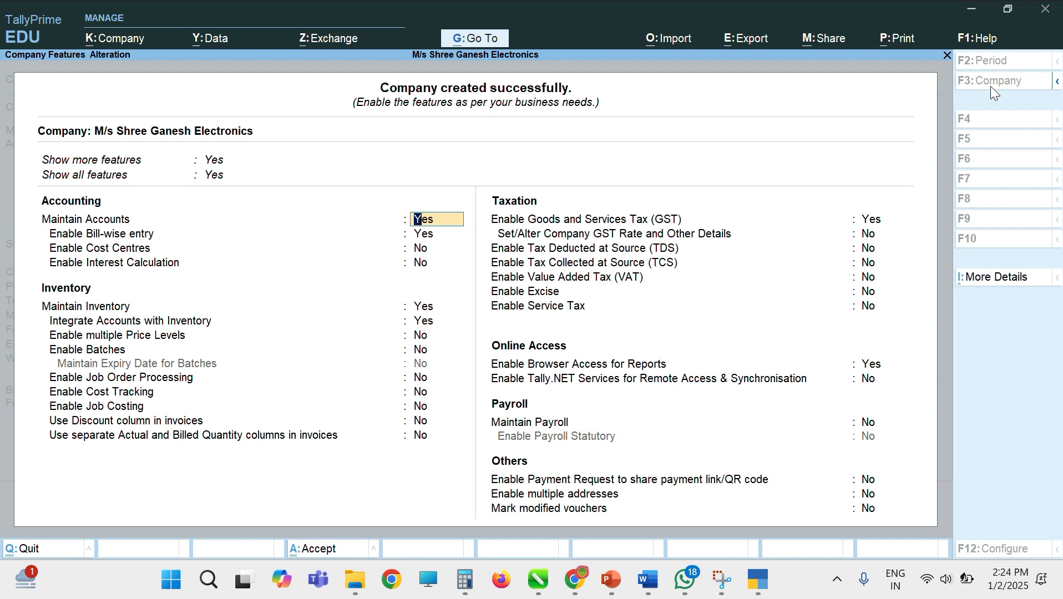
# Step: Set Enable GST and Browser Access for Reports to No, then accept Company Features
pyautogui.press('Return')
pyautogui.press('Return')
pyautogui.press('Return')
pyautogui.press('Return')
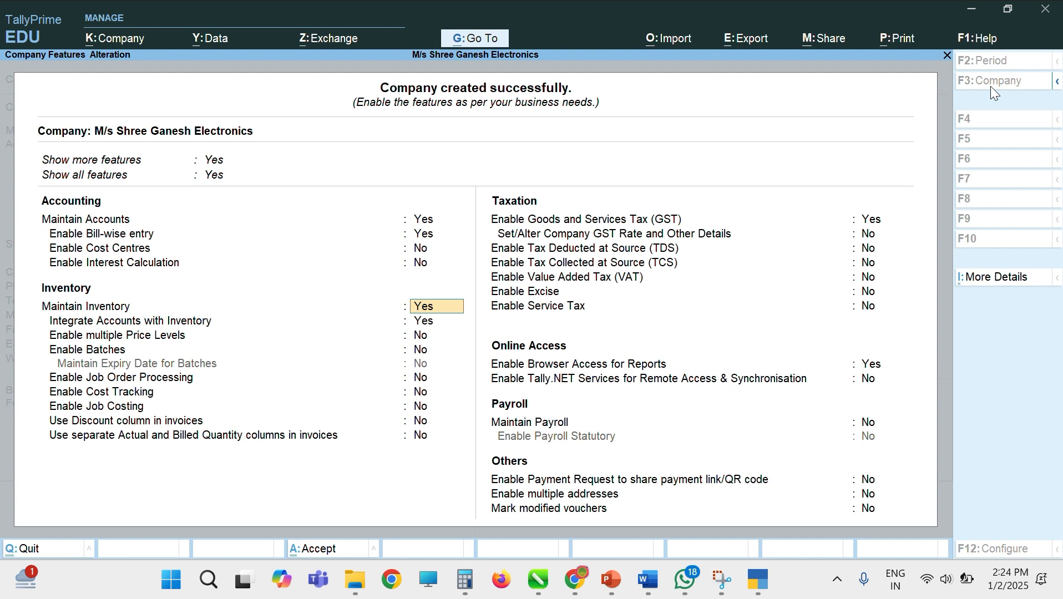
pyautogui.press('Return')
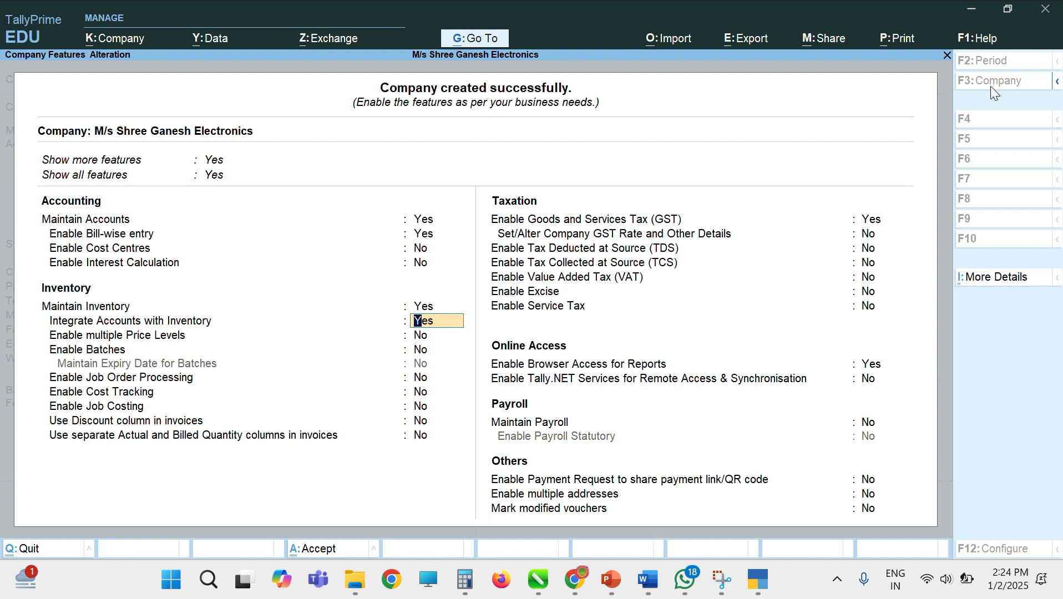
pyautogui.press('Return')
pyautogui.press('Return')
pyautogui.press('Return')
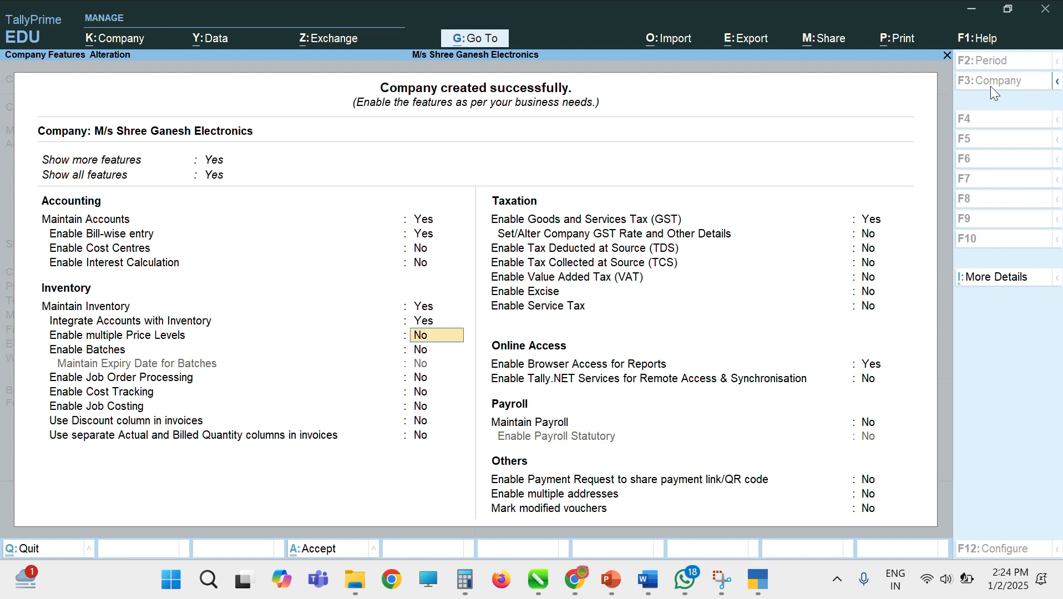
pyautogui.press('Return')
pyautogui.press('Return')
pyautogui.press('Return')
pyautogui.press('Return')
pyautogui.press('Return')
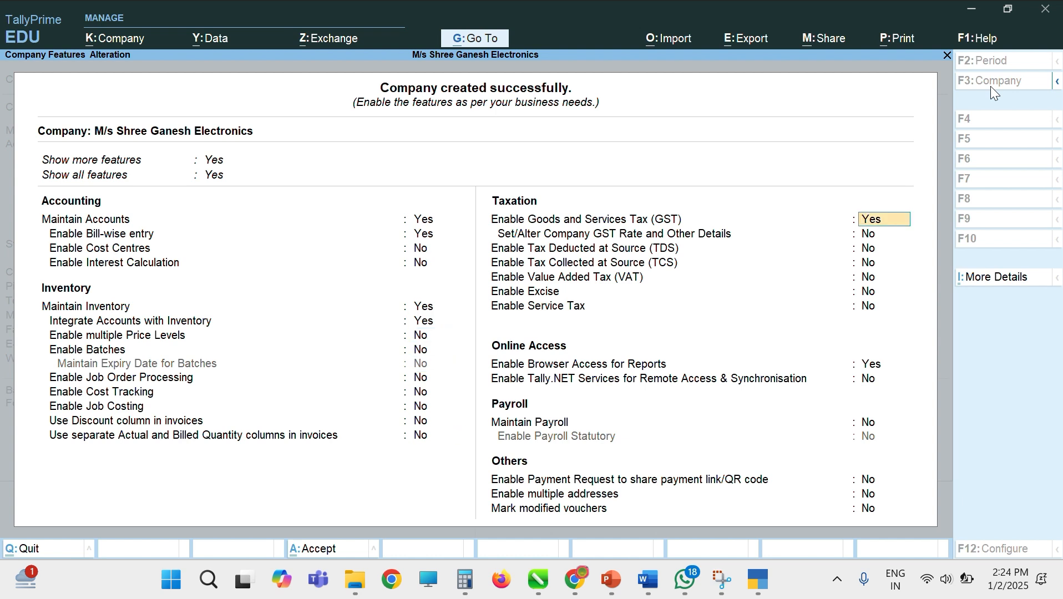
pyautogui.write('n')
pyautogui.press('Return')
pyautogui.press('Return')
pyautogui.press('Return')
pyautogui.press('Return')
pyautogui.press('Return')
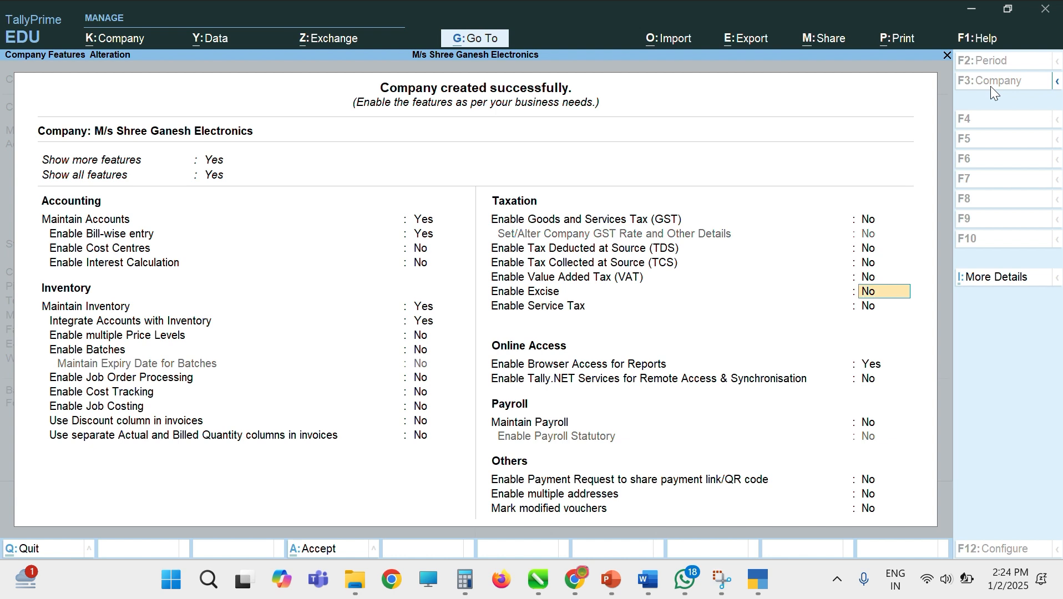
pyautogui.press('Return')
pyautogui.press('Return')
pyautogui.press('Up')
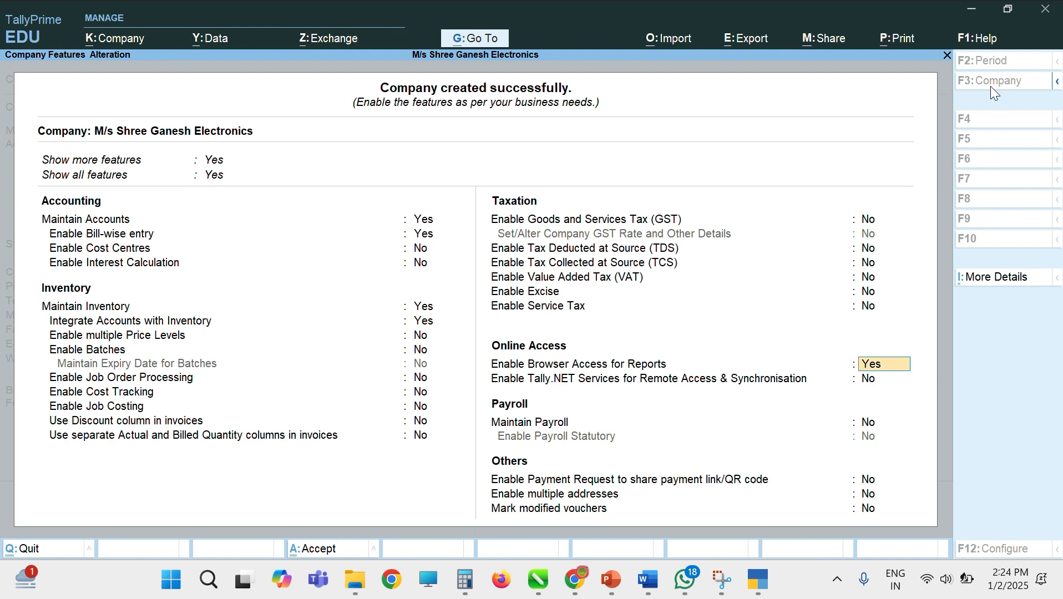
pyautogui.write('n')
pyautogui.press('Return')
pyautogui.press('Return')
pyautogui.press('Return')
pyautogui.press('Return')
pyautogui.press('Return')
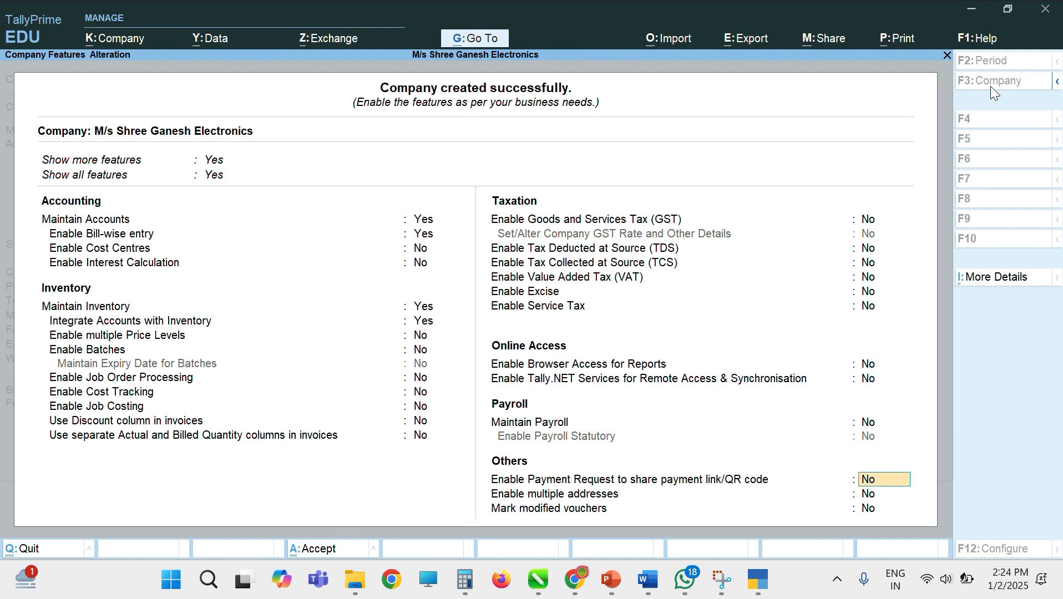
pyautogui.press('Return')
pyautogui.press('Return')
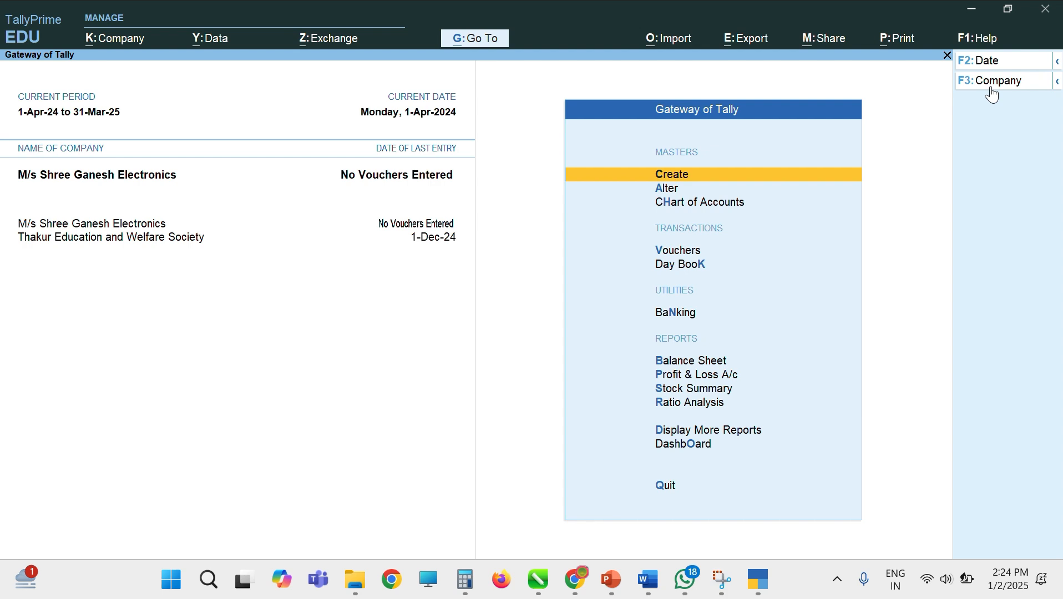
# Step: Create a new ledger named Purchase Ac
pyautogui.press('Return')
pyautogui.press('Down')
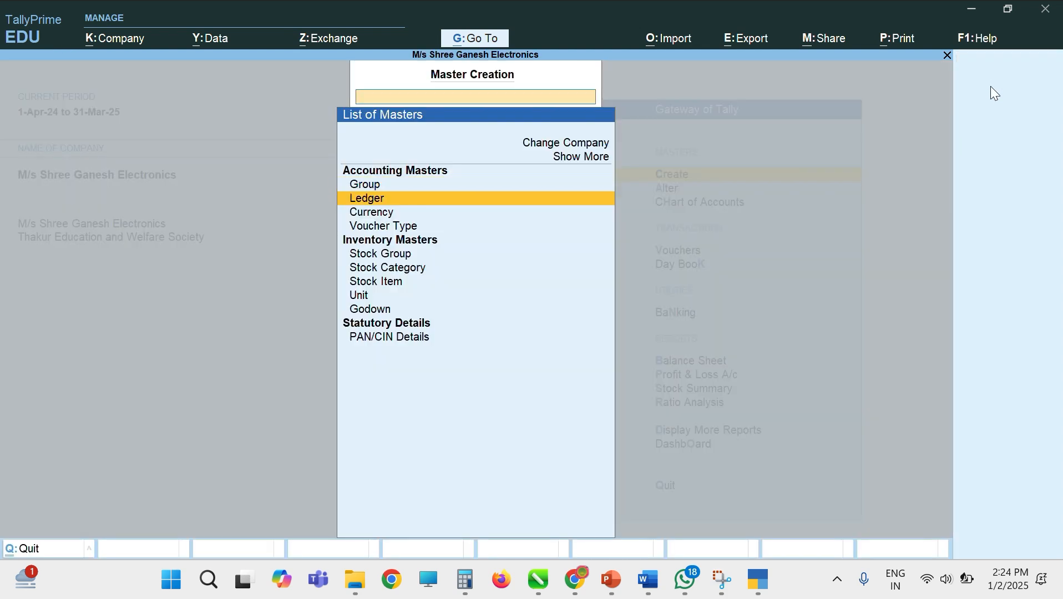
pyautogui.press('Return')
pyautogui.write('Pu')
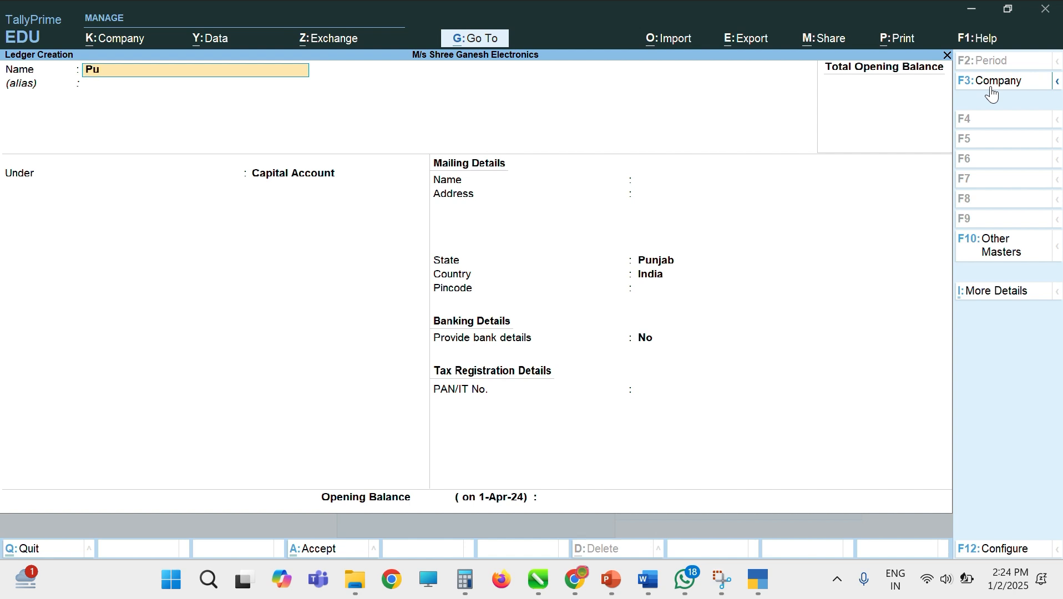
pyautogui.write('rchase Ac')
pyautogui.press('Return')
# Step: Put it under Purchase Accounts as Invoice Rounding, Normal Rounding, limit 1
pyautogui.write('P')
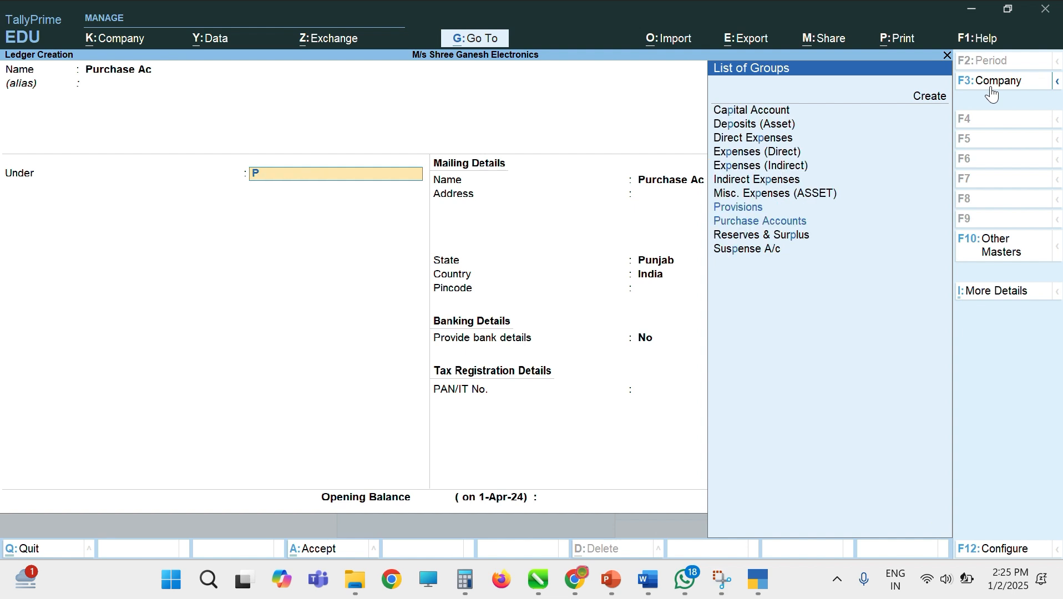
pyautogui.press('Down')
pyautogui.press('Down')
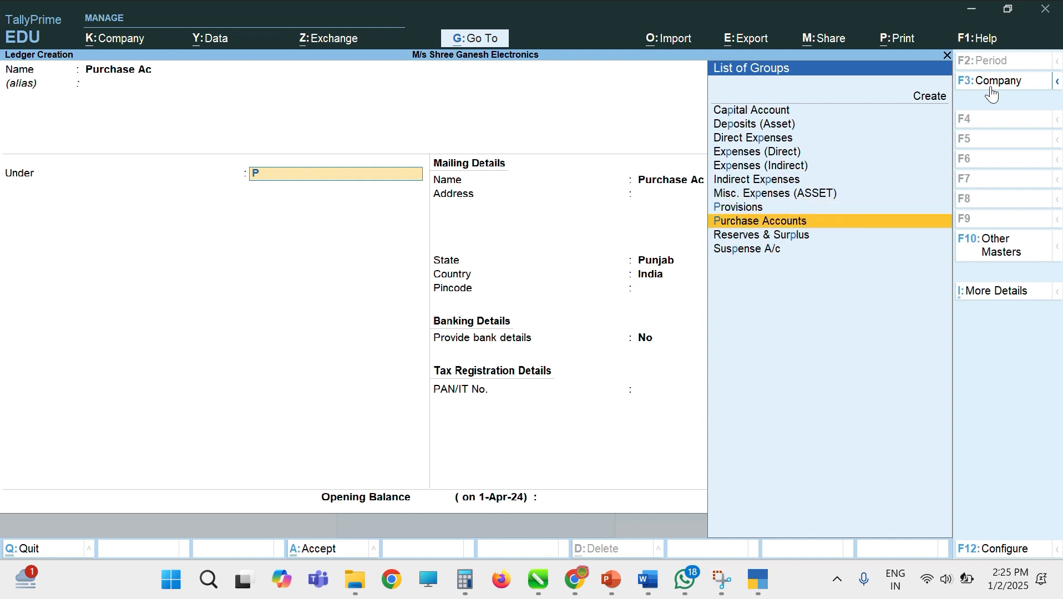
pyautogui.press('Return')
pyautogui.press('Down')
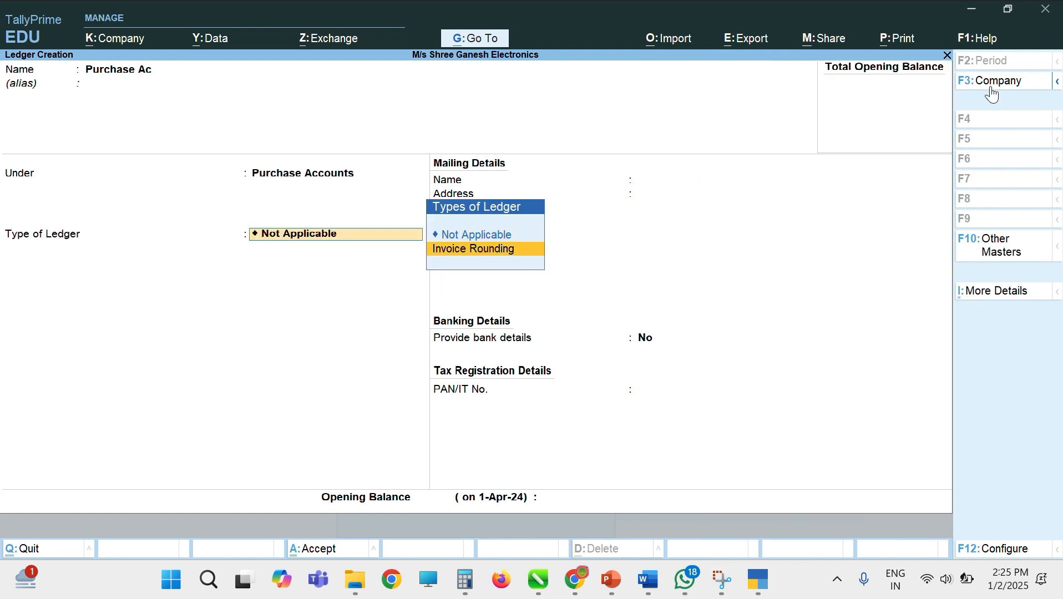
pyautogui.press('Return')
pyautogui.press('Return')
pyautogui.press('Return')
pyautogui.press('Return')
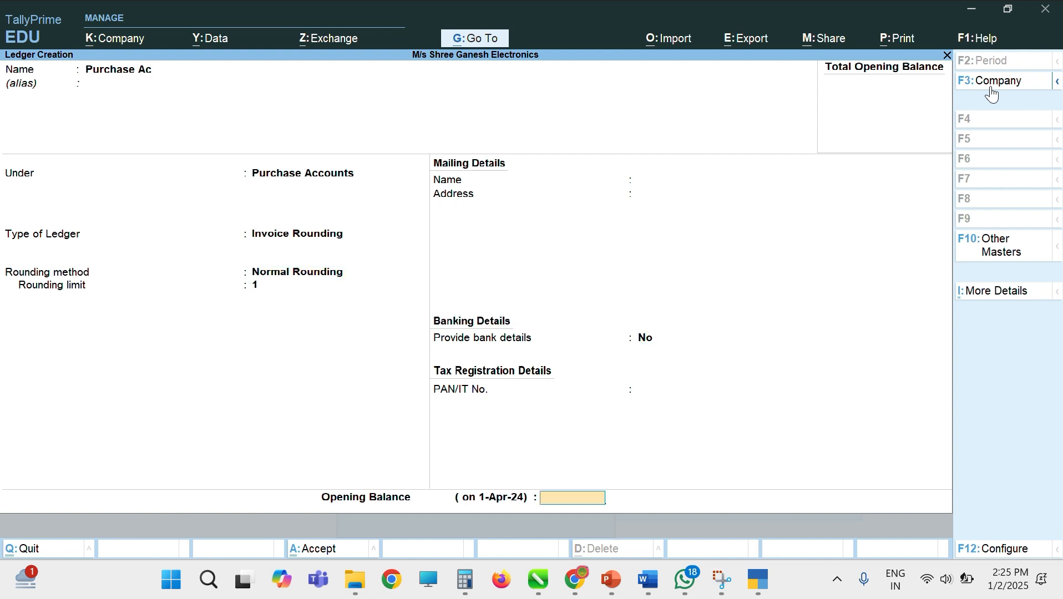
pyautogui.press('Return')
pyautogui.press('Return')
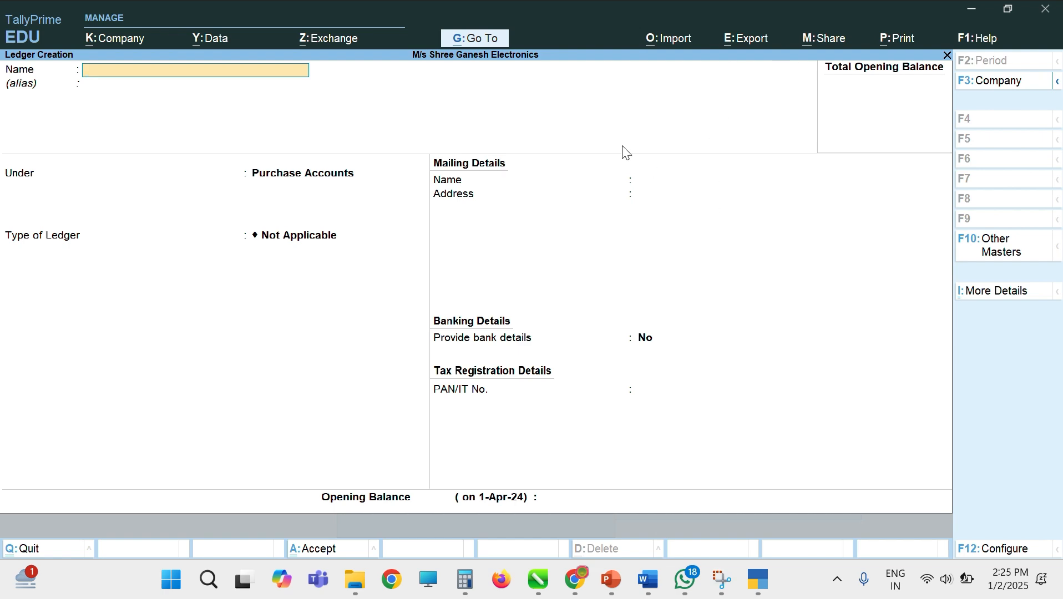
# Step: Show slide 3, Purchase Entry, in the PowerPoint presentation
pyautogui.click(612, 580)
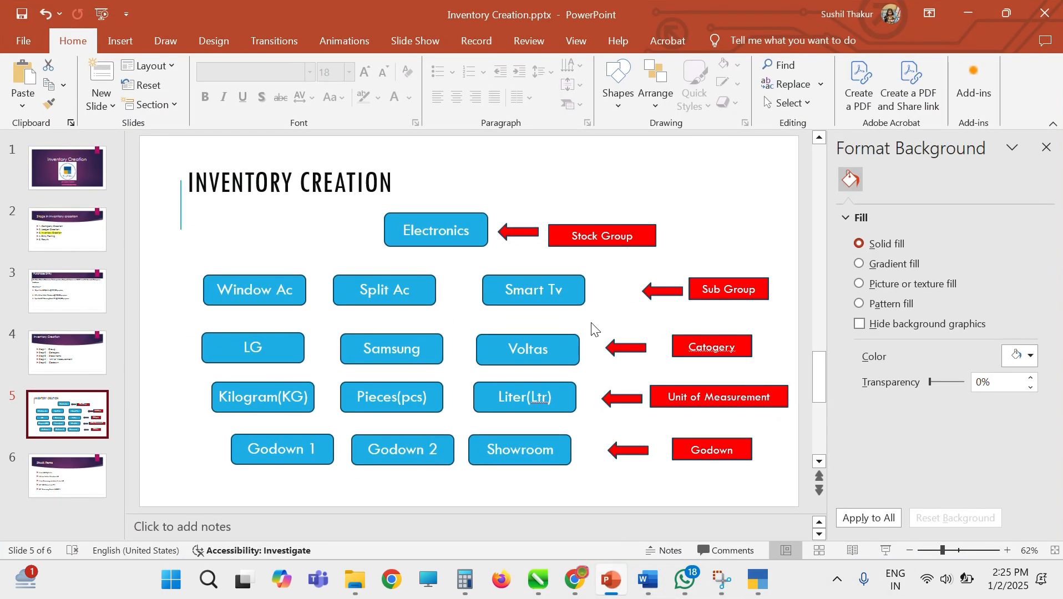
pyautogui.click(55, 304)
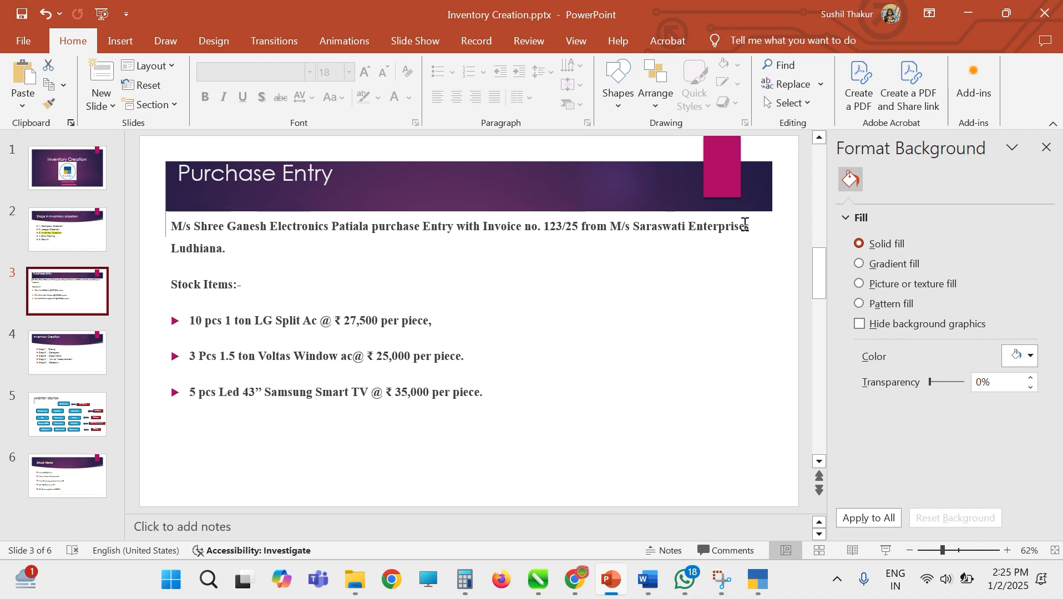
# Step: Create ledger M/s Saraswati Enterprises under Sundry Creditors
pyautogui.click(758, 580)
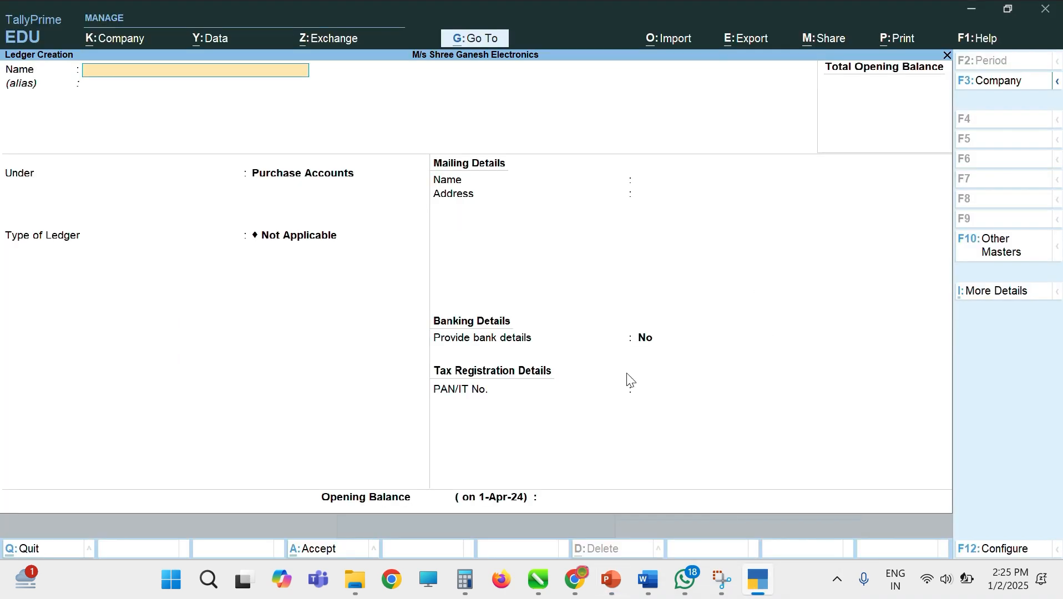
pyautogui.write('M/s Saraswati Enterprises')
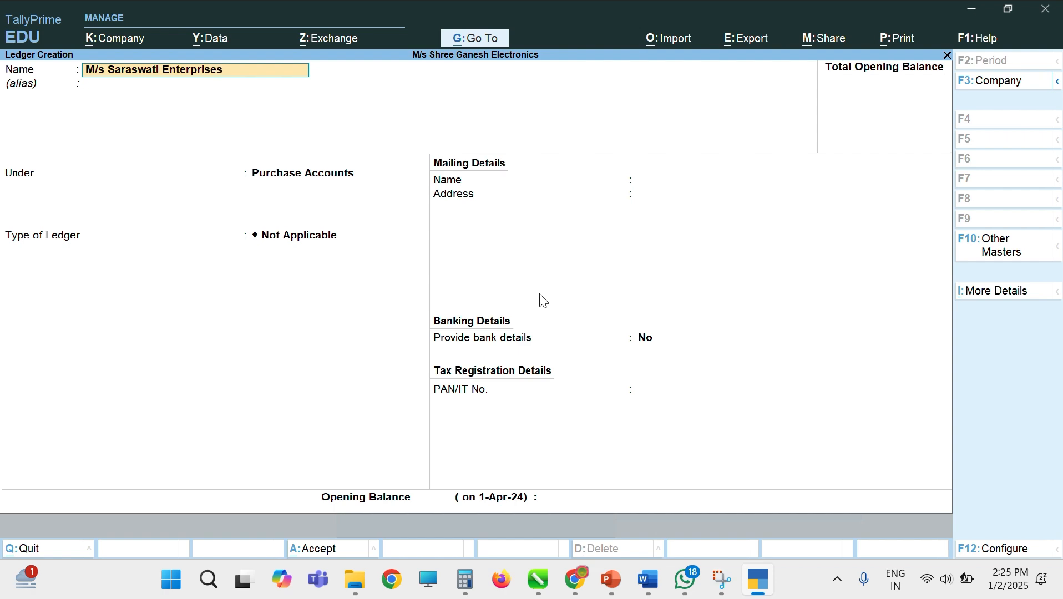
pyautogui.press('Return')
pyautogui.press('Return')
pyautogui.write('Su')
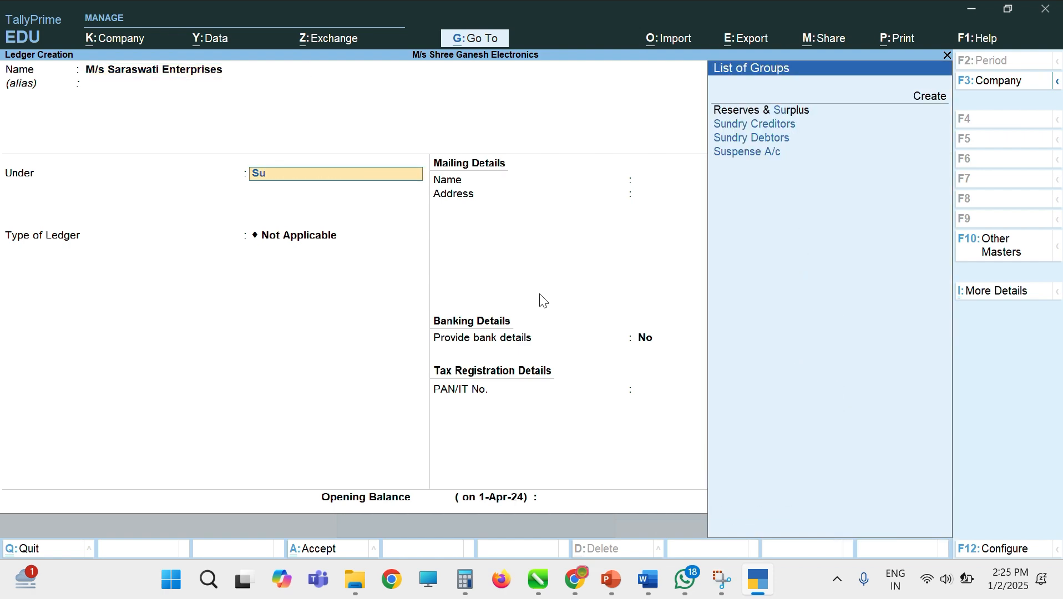
pyautogui.press('Down')
pyautogui.press('Down')
pyautogui.press('Up')
pyautogui.press('Return')
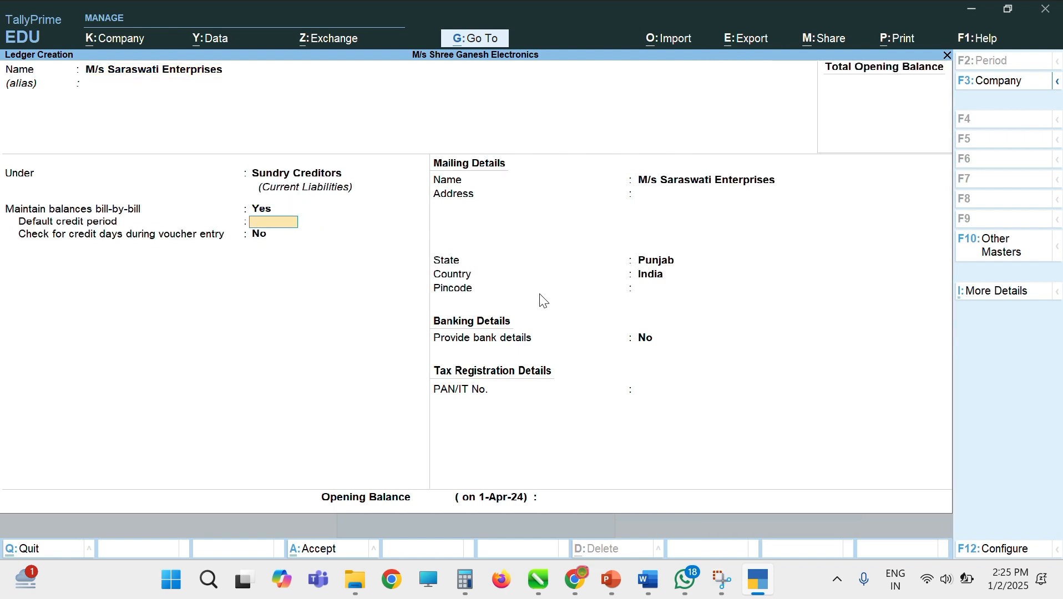
# Step: Give it address Ludhiana, state Punjab, save it and quit ledger creation
pyautogui.press('Return')
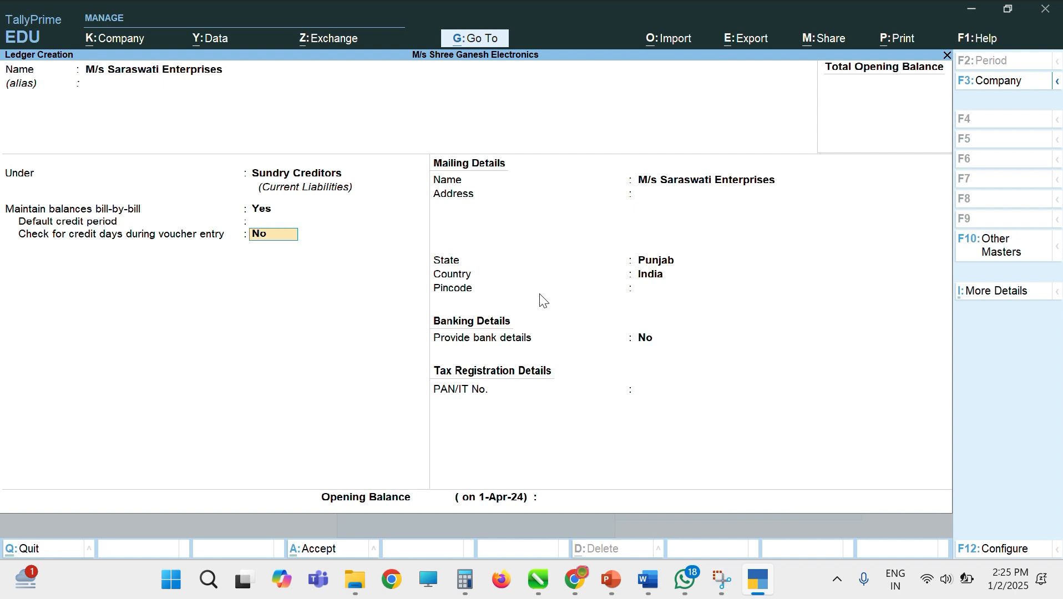
pyautogui.press('Return')
pyautogui.write('Ludhiana')
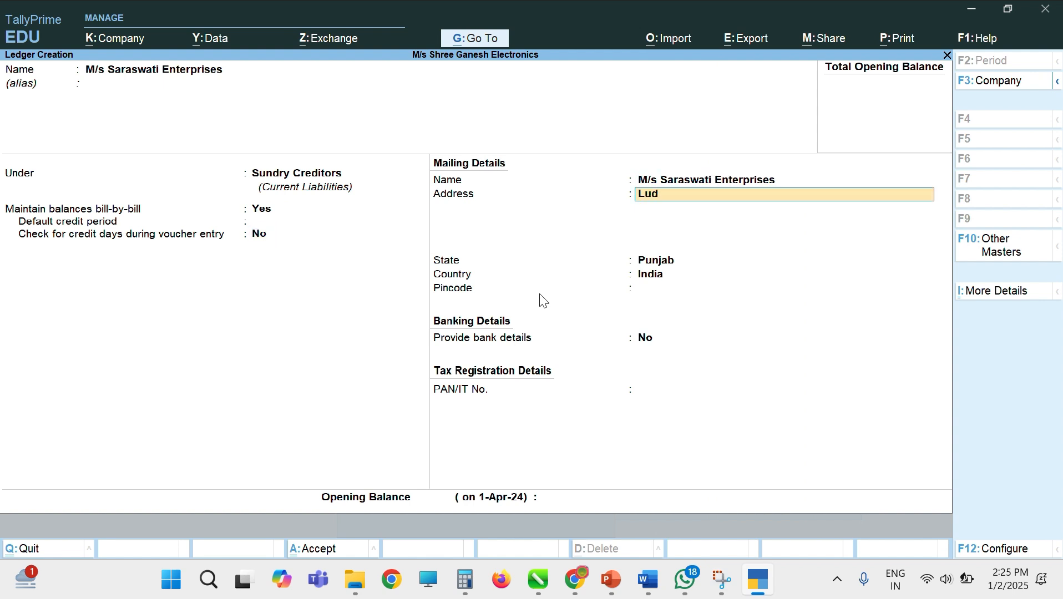
pyautogui.press('Return')
pyautogui.press('Return')
pyautogui.press('Return')
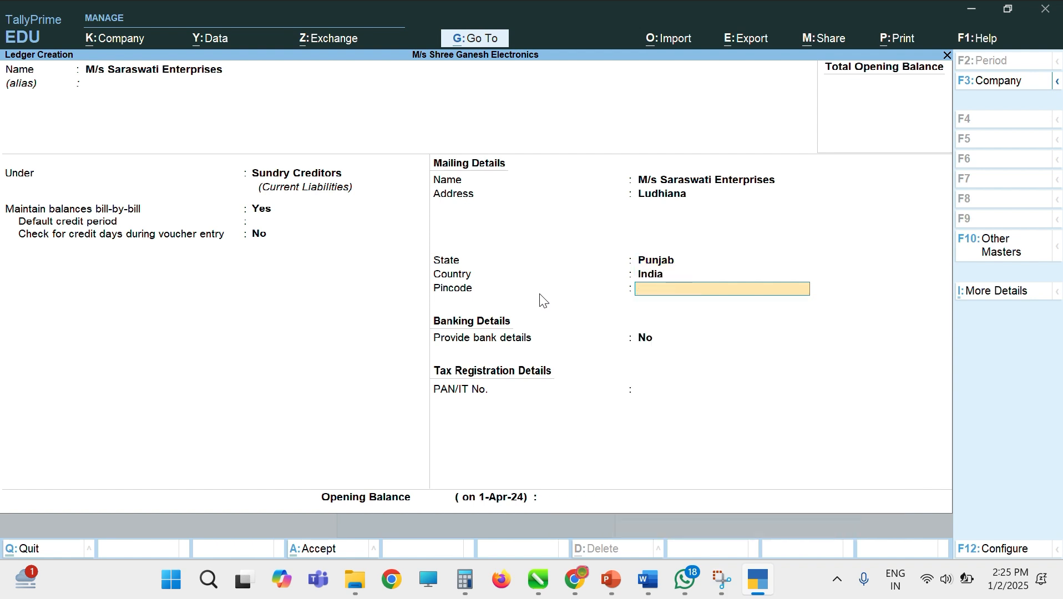
pyautogui.press('Return')
pyautogui.press('Return')
pyautogui.press('Return')
pyautogui.press('Return')
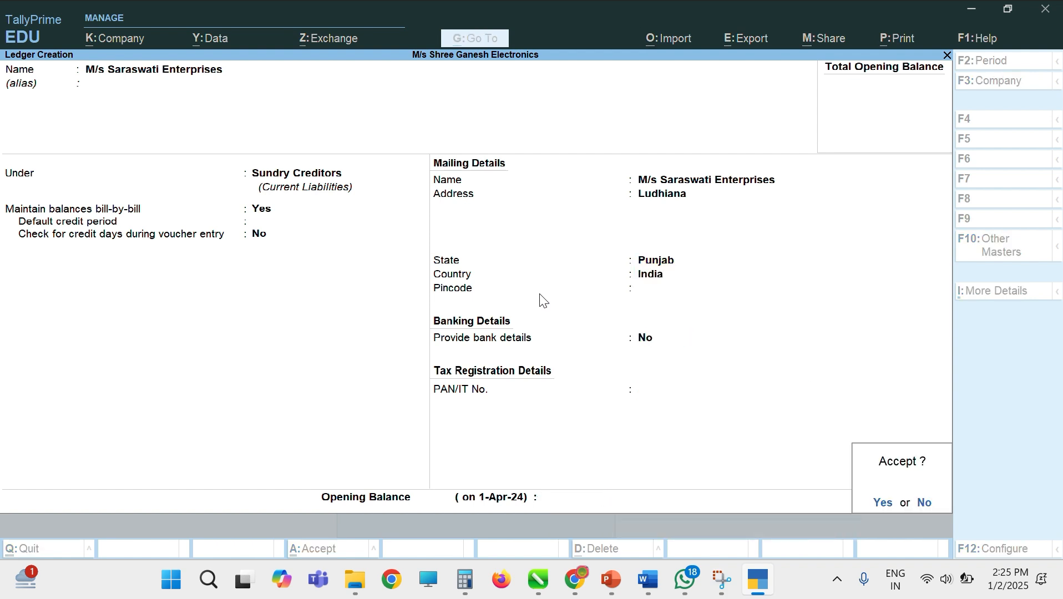
pyautogui.press('Return')
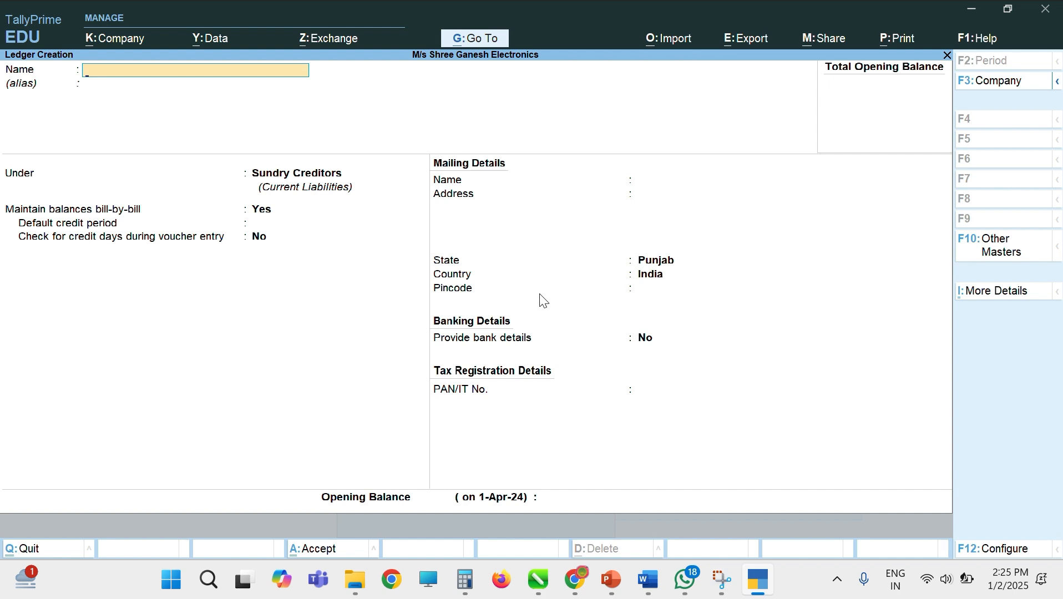
pyautogui.press('Escape')
pyautogui.press('Return')
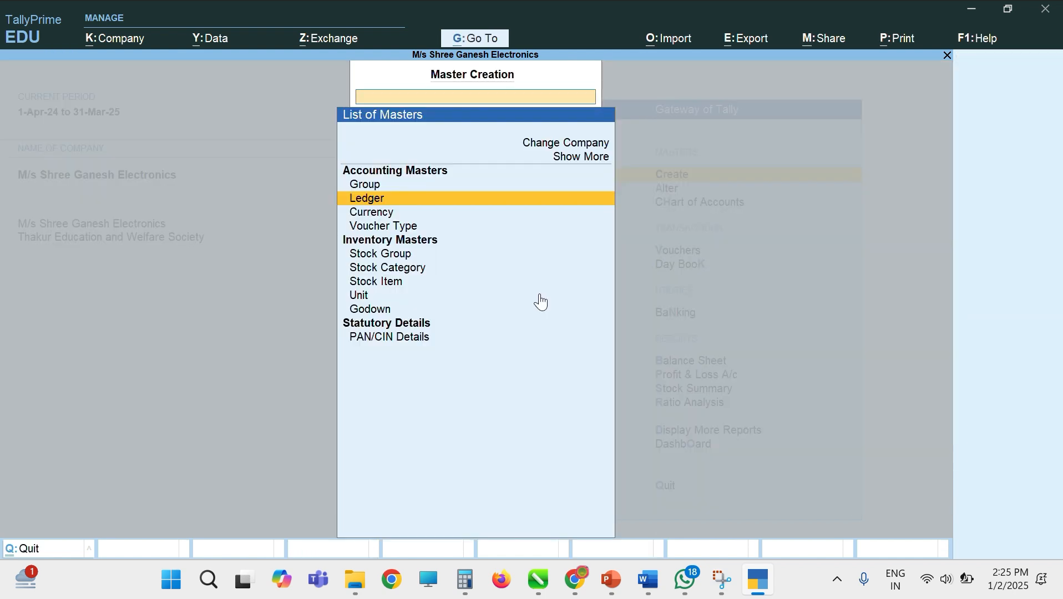
# Step: Create stock group Electronics directly under Primary
pyautogui.press('Down')
pyautogui.press('Down')
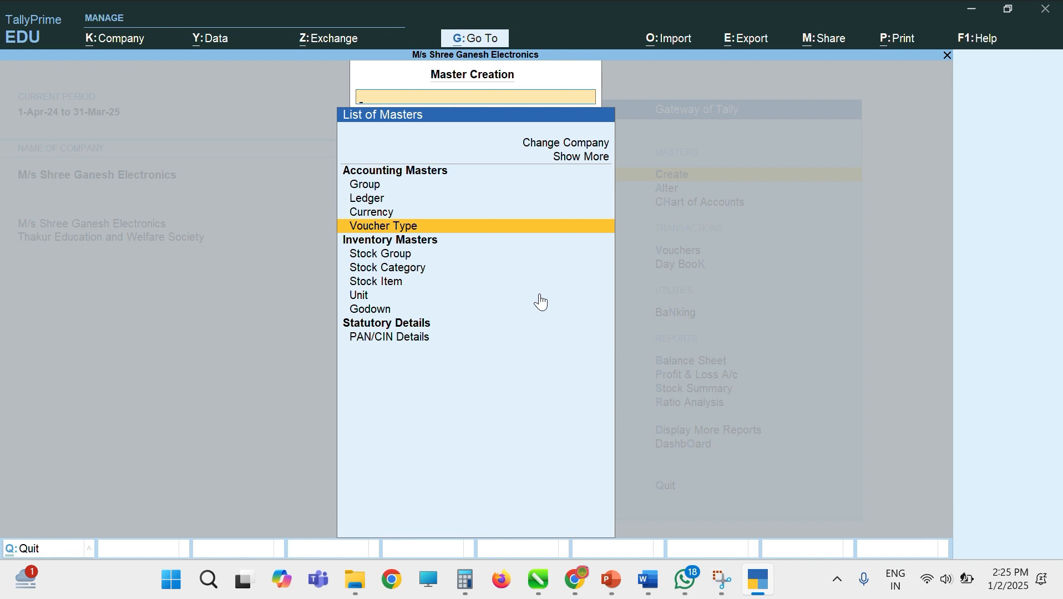
pyautogui.press('Down')
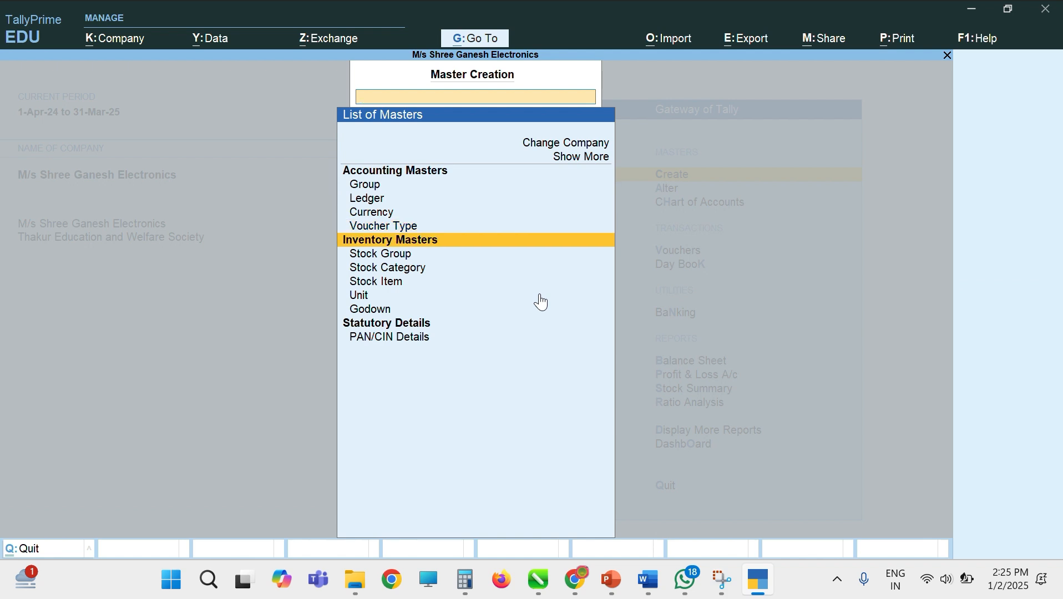
pyautogui.press('Down')
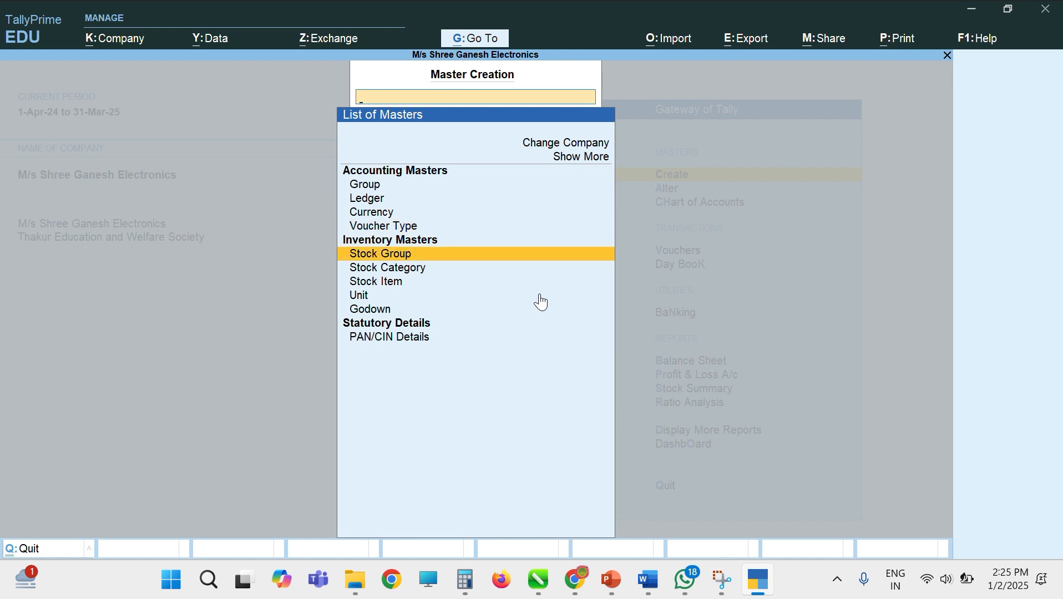
pyautogui.press('Down')
pyautogui.press('Down')
pyautogui.press('Up')
pyautogui.press('Up')
pyautogui.press('Return')
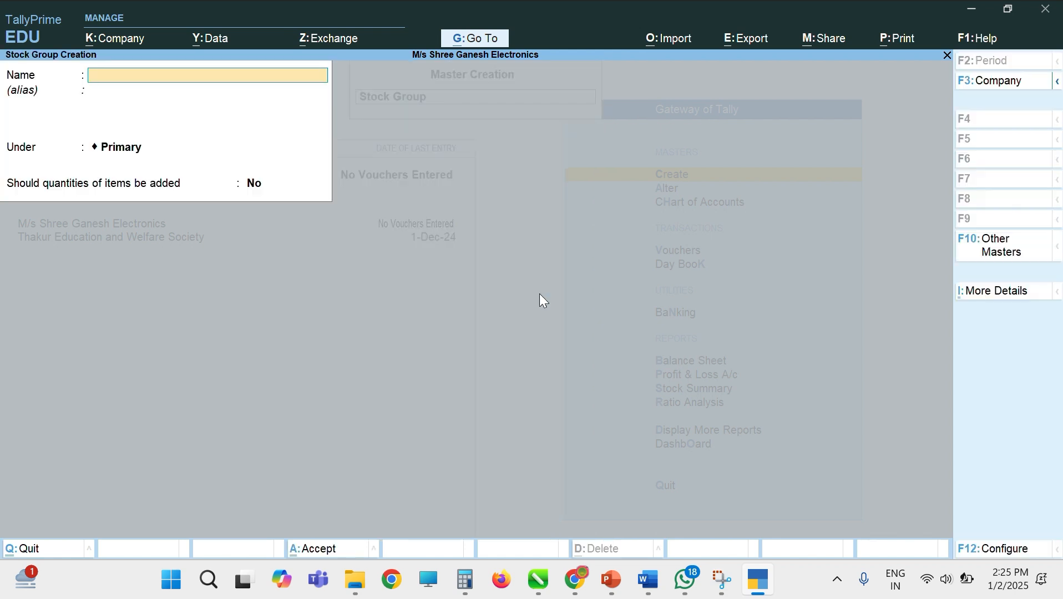
pyautogui.write('Electr')
pyautogui.write('onics')
pyautogui.press('Return')
pyautogui.press('Return')
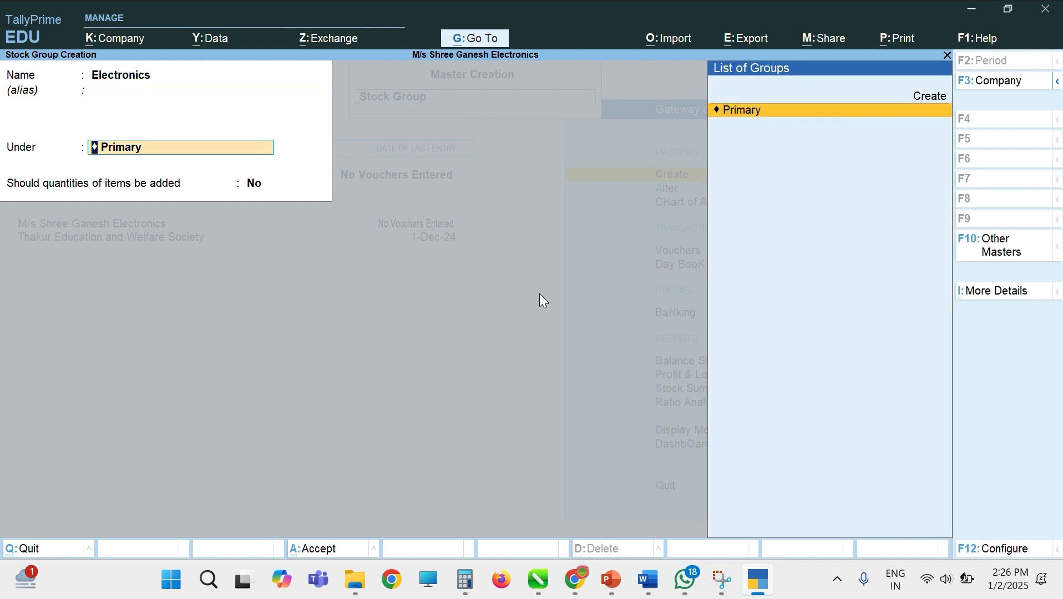
pyautogui.press('Return')
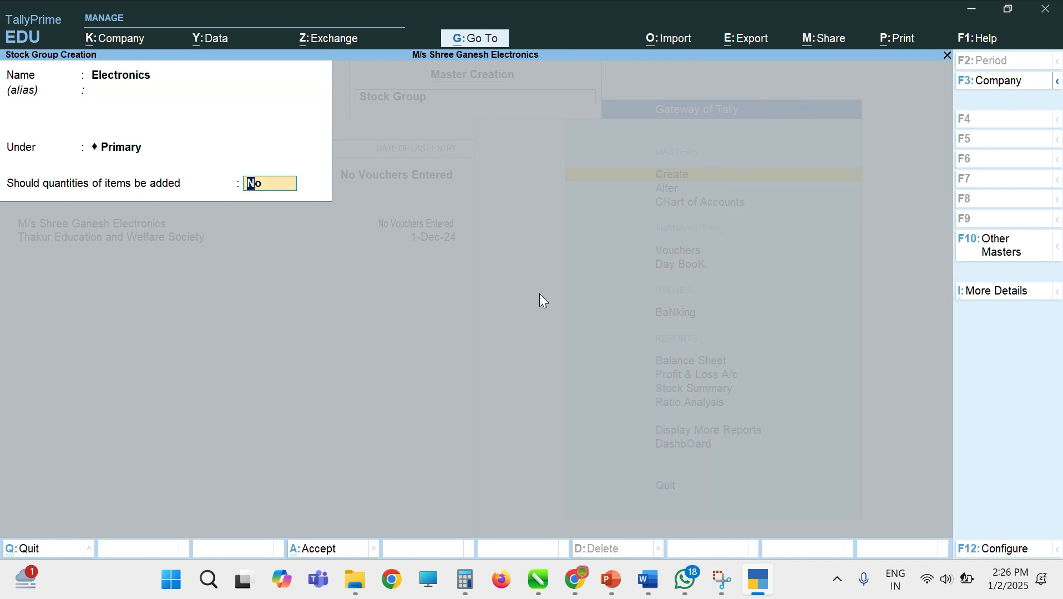
pyautogui.write('ye')
pyautogui.press('Return')
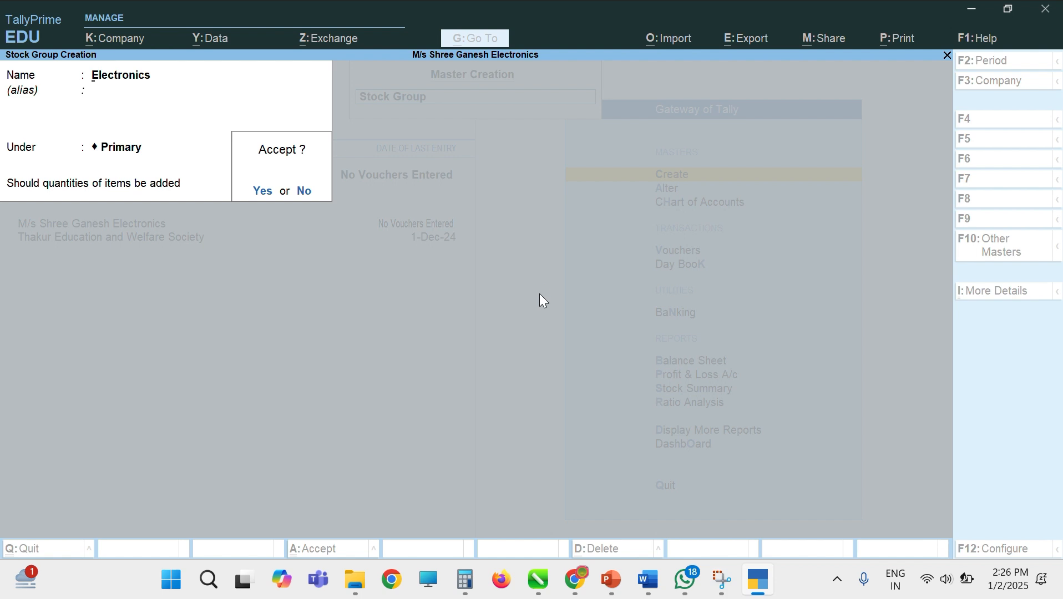
pyautogui.press('Return')
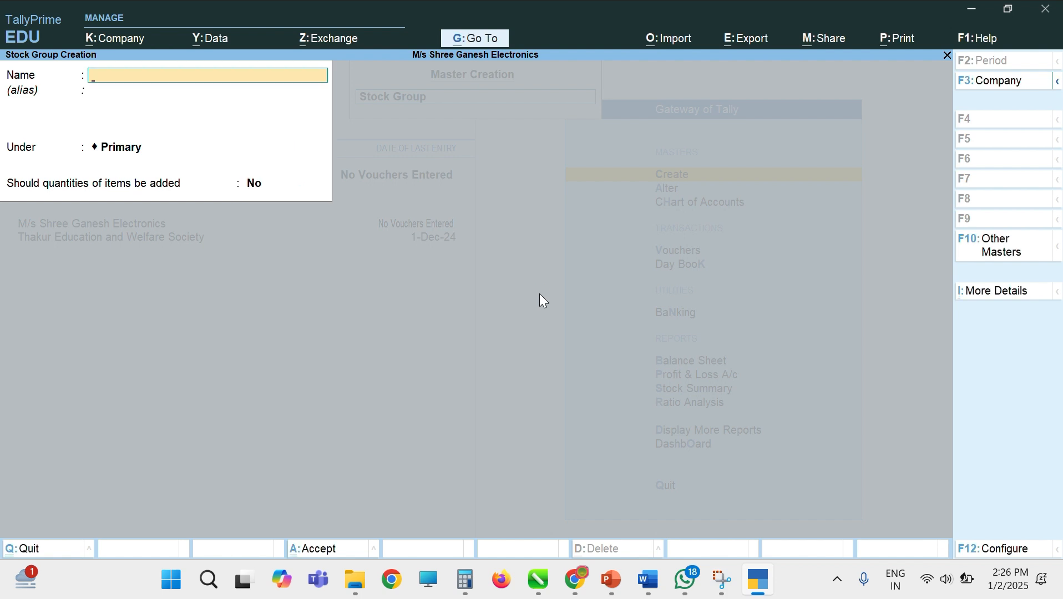
# Step: Create stock group Split Ac under Electronics
pyautogui.write('Split ac')
pyautogui.press('BackSpace')
pyautogui.press('BackSpace')
pyautogui.write('Ac')
pyautogui.press('Return')
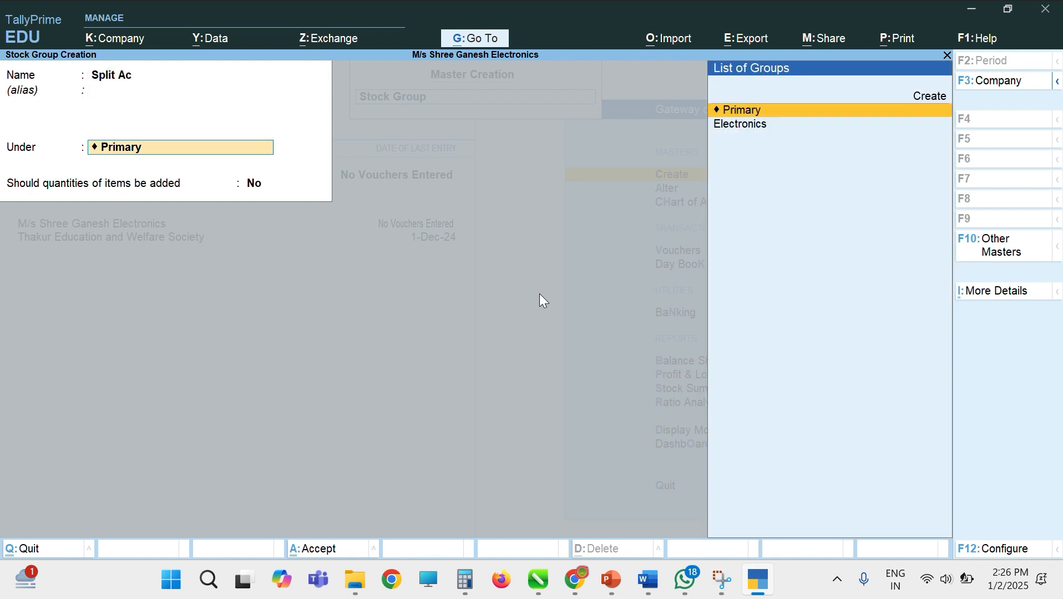
pyautogui.press('Down')
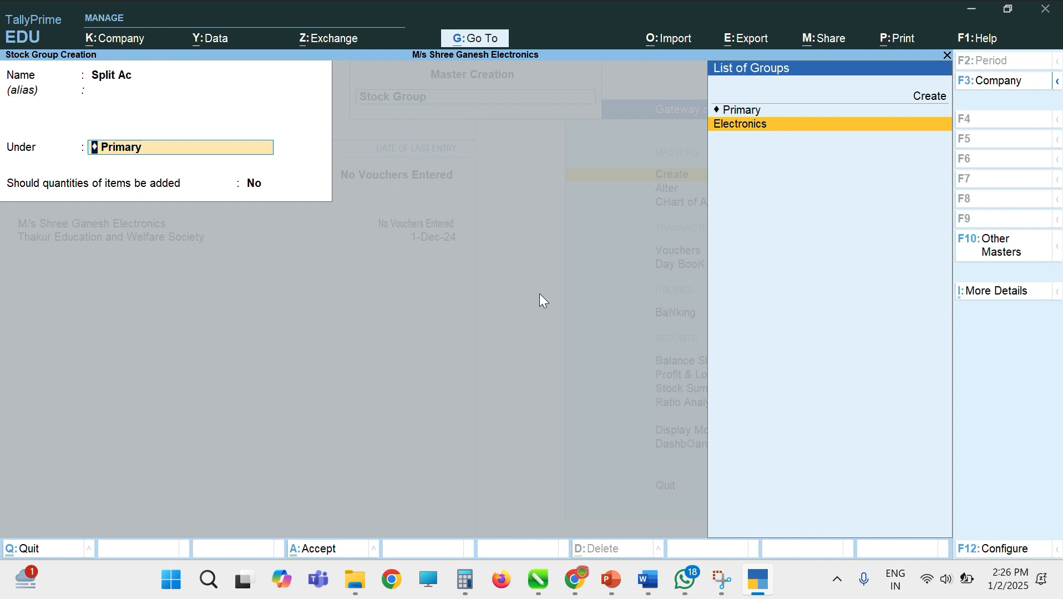
pyautogui.press('Return')
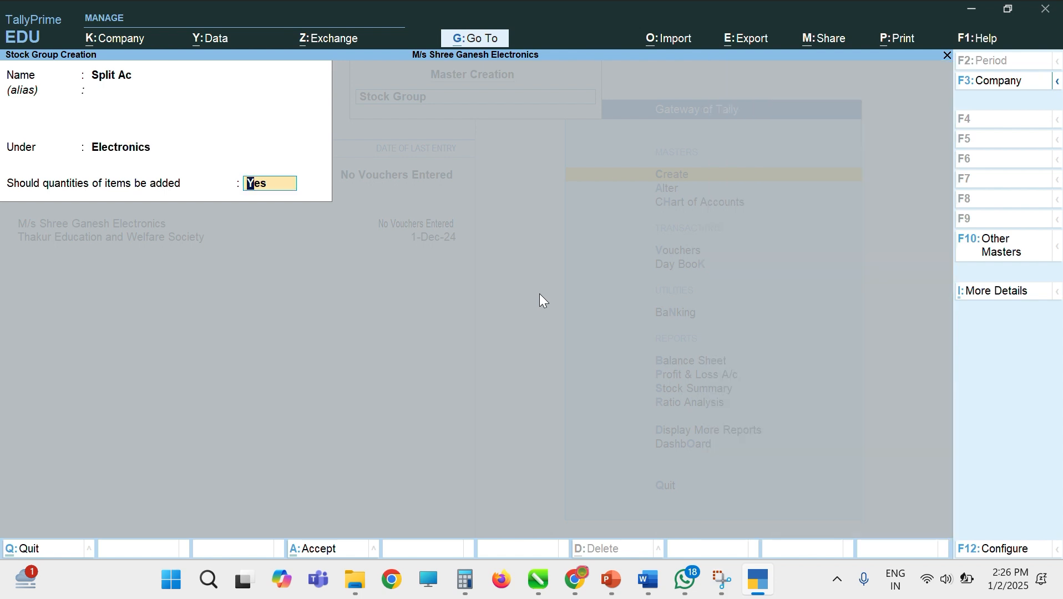
pyautogui.press('Return')
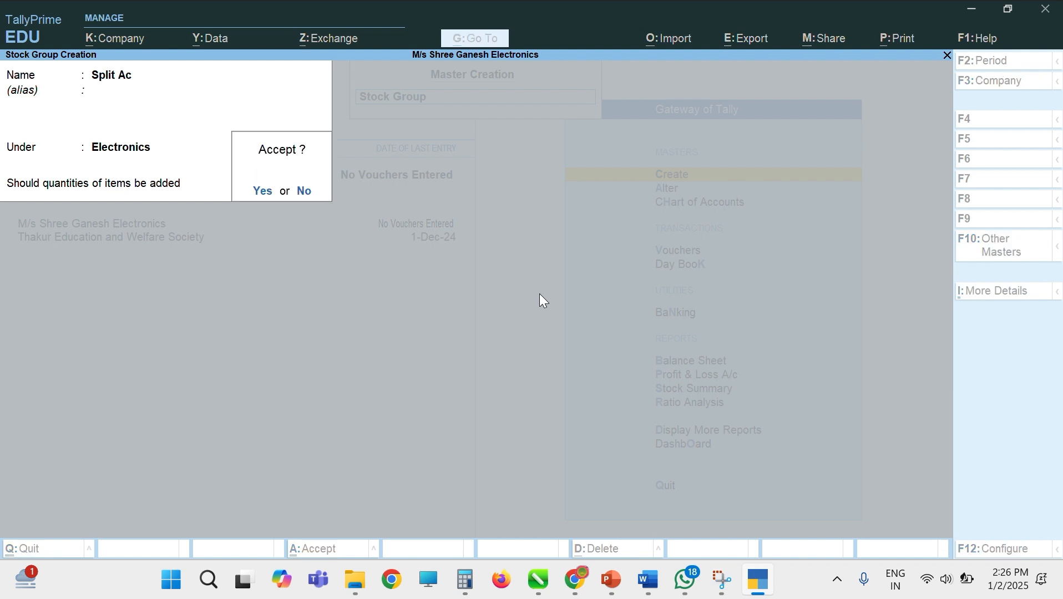
# Step: Create stock group Window Ac under Electronics
pyautogui.write('yWindow Ac')
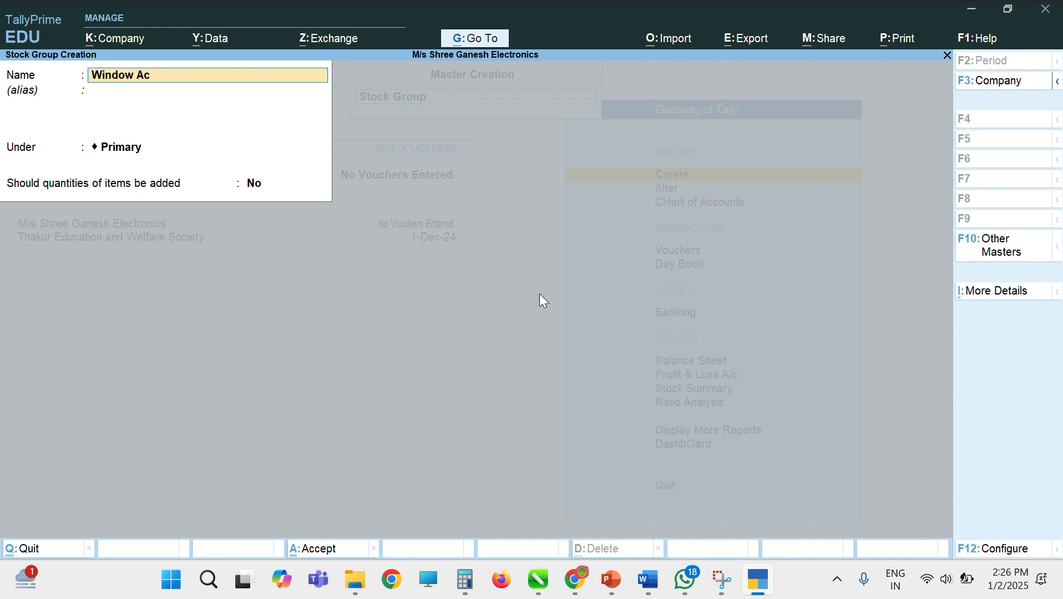
pyautogui.press('Return')
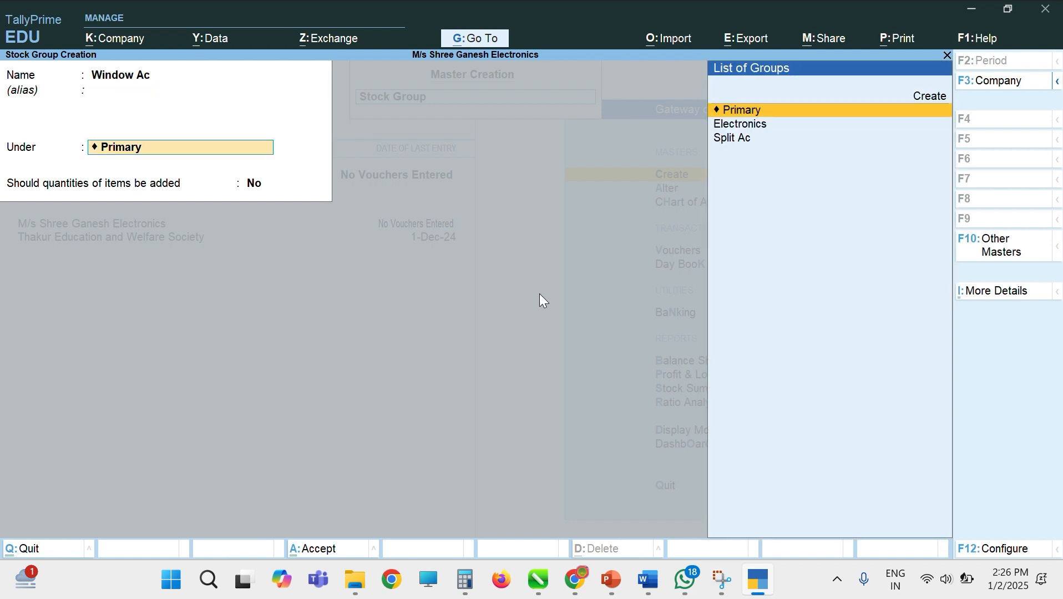
pyautogui.press('Return')
pyautogui.press('BackSpace')
pyautogui.press('Down')
pyautogui.press('Return')
pyautogui.press('Return')
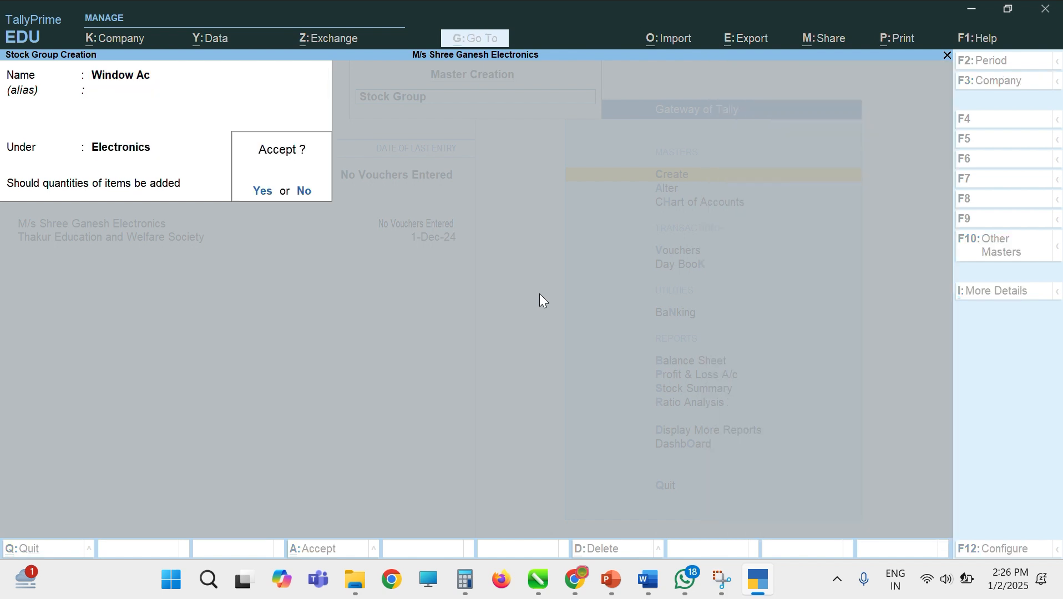
pyautogui.press('Return')
# Step: Create stock group Smart Tv under Electronics and close the group form
pyautogui.write('Sam')
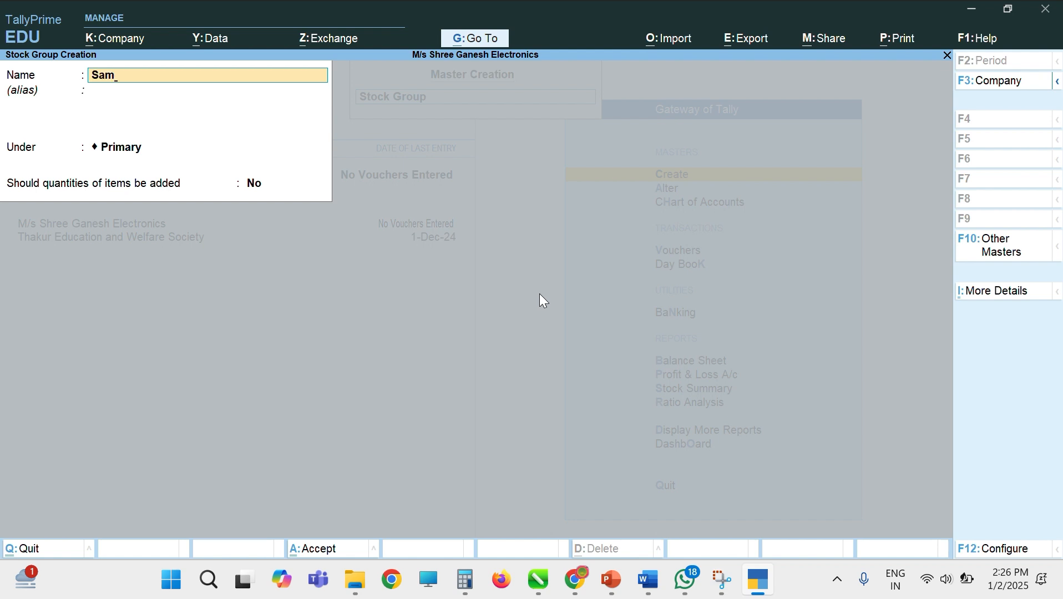
pyautogui.press('BackSpace')
pyautogui.press('BackSpace')
pyautogui.write('mart Tv')
pyautogui.press('Return')
pyautogui.press('Return')
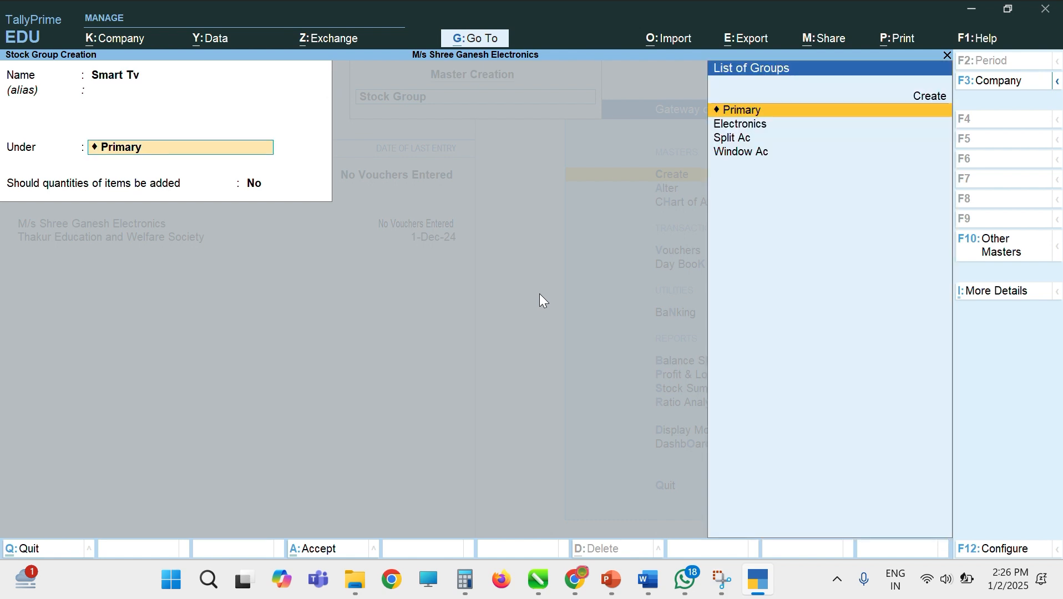
pyautogui.press('Down')
pyautogui.press('Return')
pyautogui.press('Return')
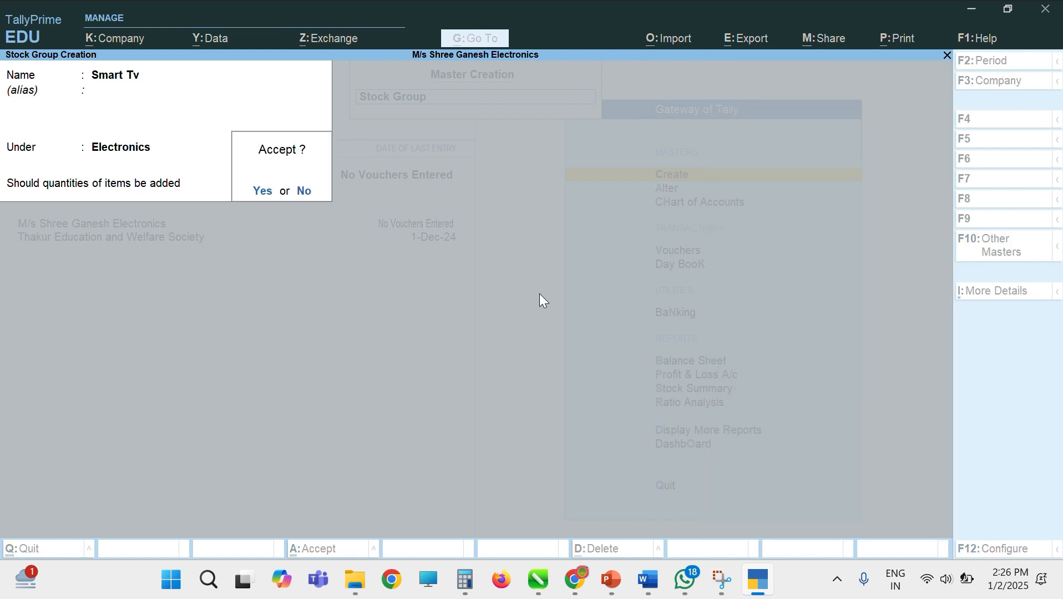
pyautogui.press('Return')
pyautogui.press('Escape')
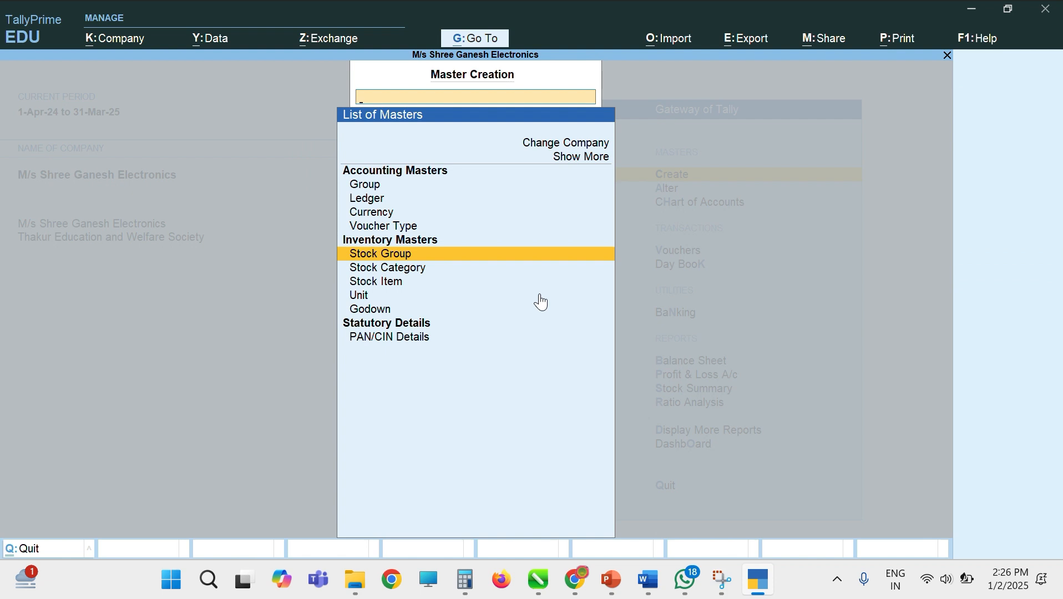
# Step: Create stock category LG under Primary
pyautogui.press('Down')
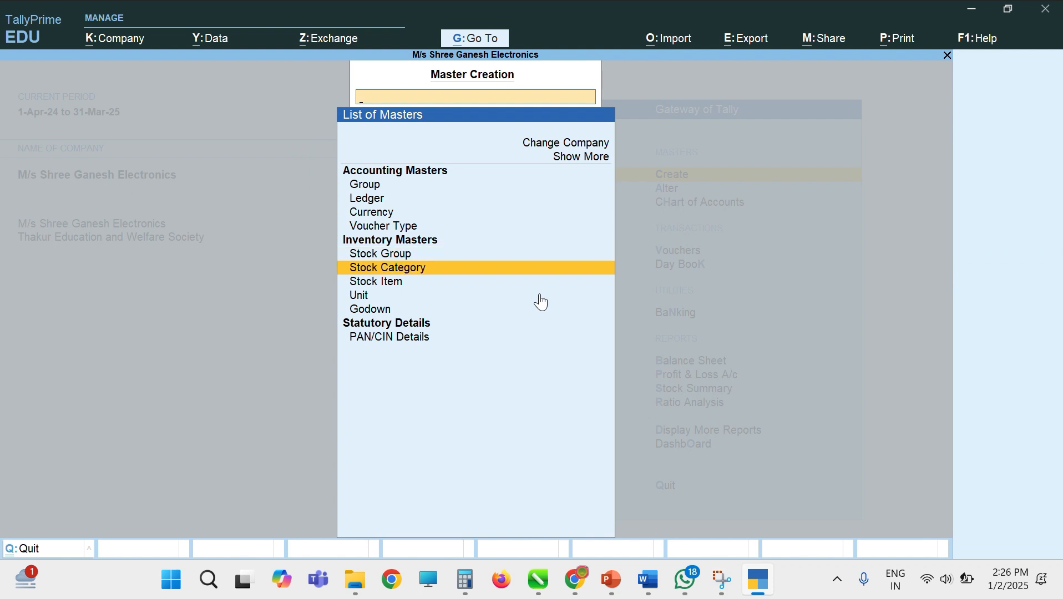
pyautogui.press('Down')
pyautogui.press('Up')
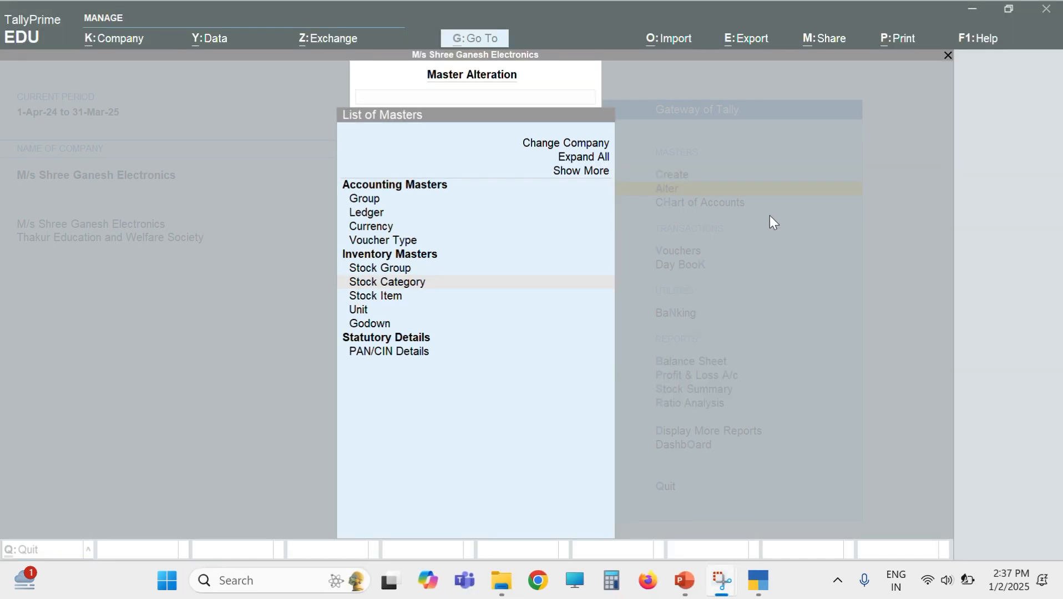
pyautogui.click(415, 295)
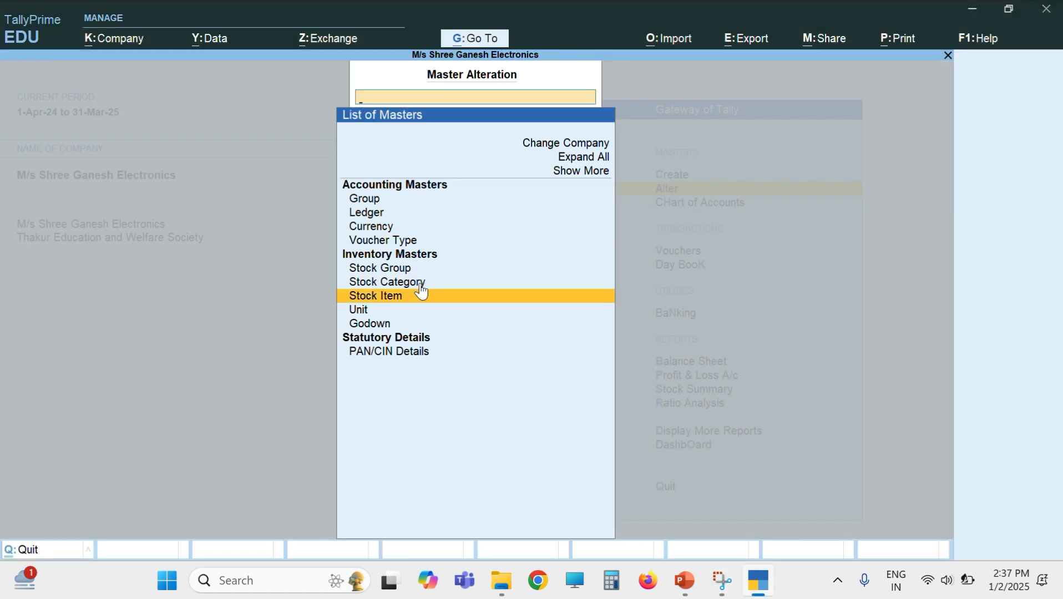
pyautogui.click(420, 285)
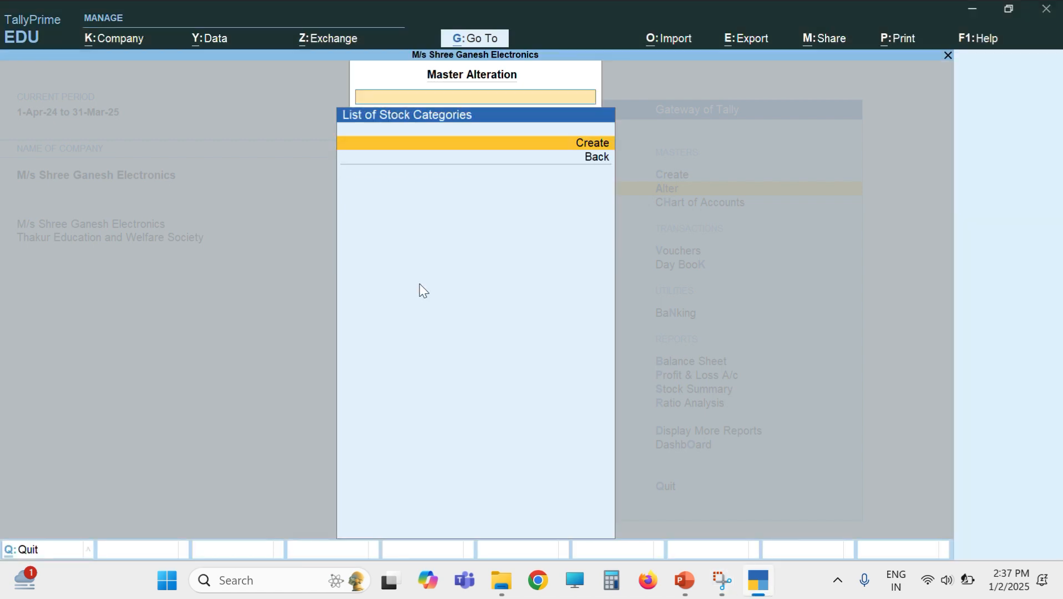
pyautogui.press('Return')
pyautogui.write('LG')
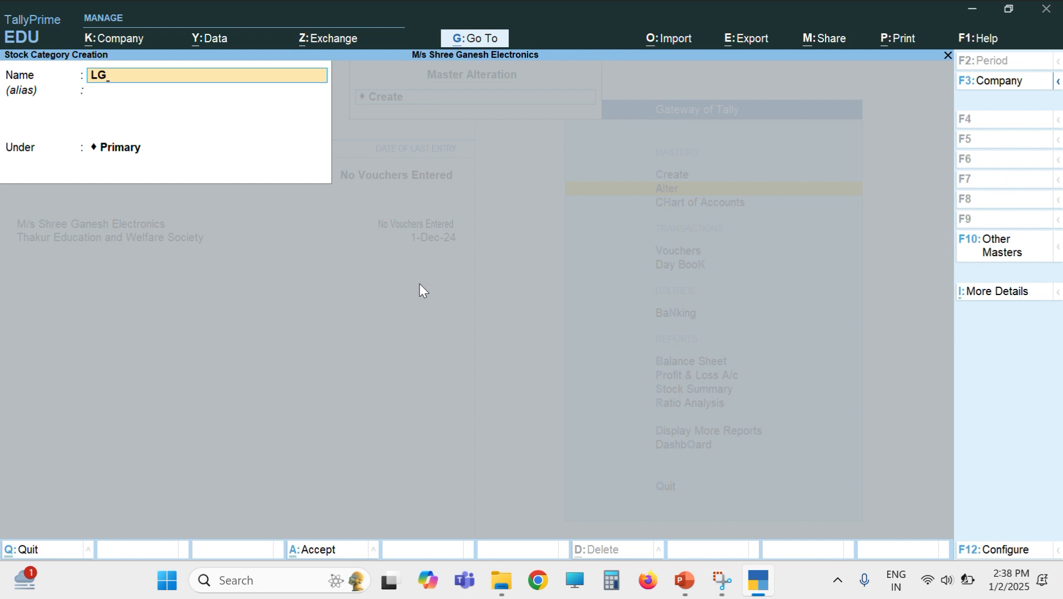
pyautogui.press('Return')
pyautogui.press('Return')
pyautogui.press('Return')
# Step: Add stock categories Voltas and Samsung, then quit back to List of Masters
pyautogui.press('Return')
pyautogui.write('Voltas')
pyautogui.press('Return')
pyautogui.press('Return')
pyautogui.press('Return')
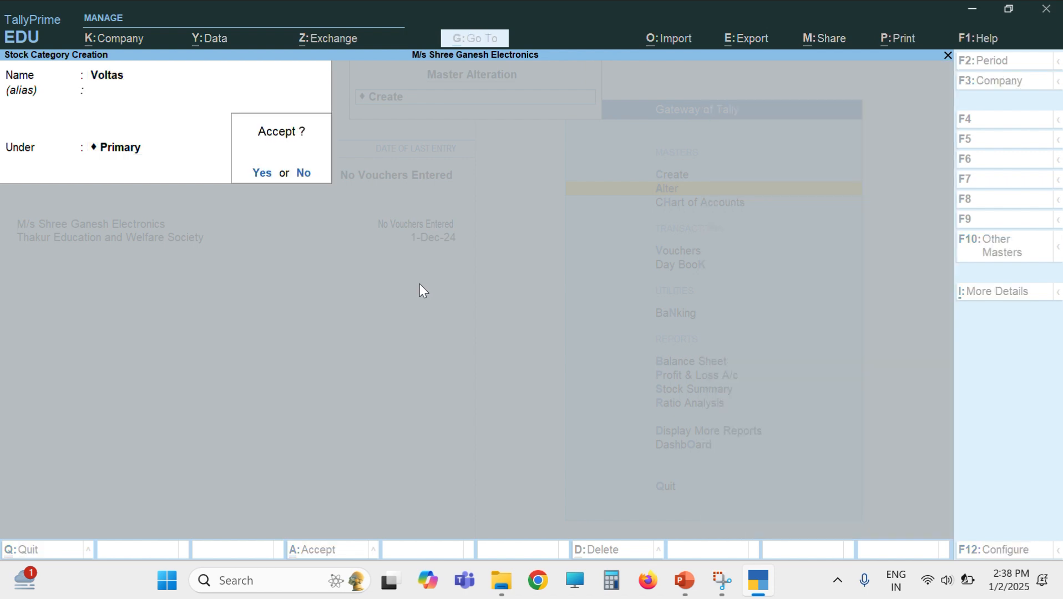
pyautogui.press('Return')
pyautogui.write('Samsung')
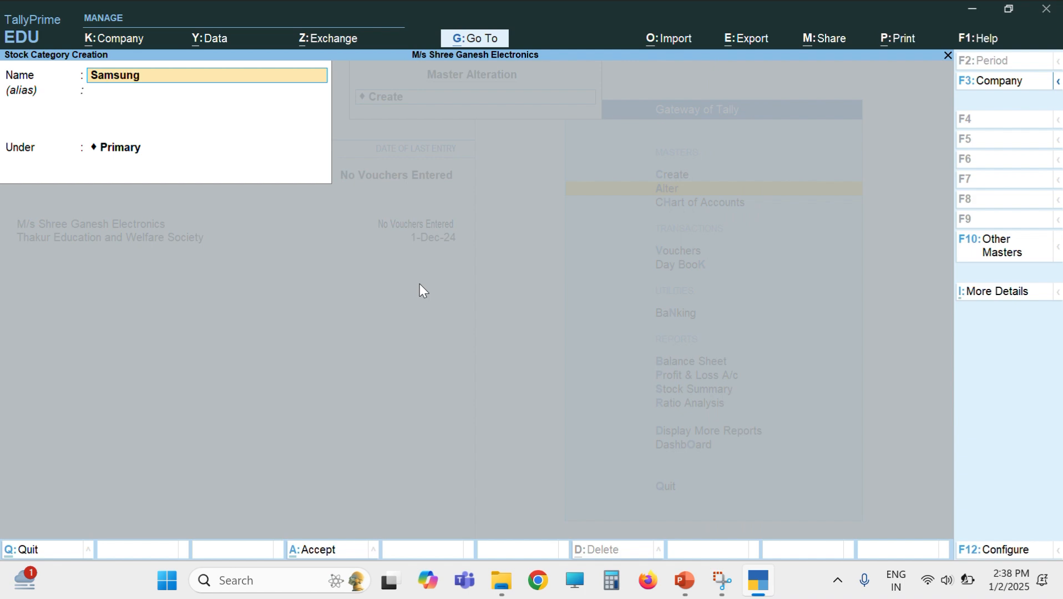
pyautogui.press('Return')
pyautogui.press('Return')
pyautogui.press('Return')
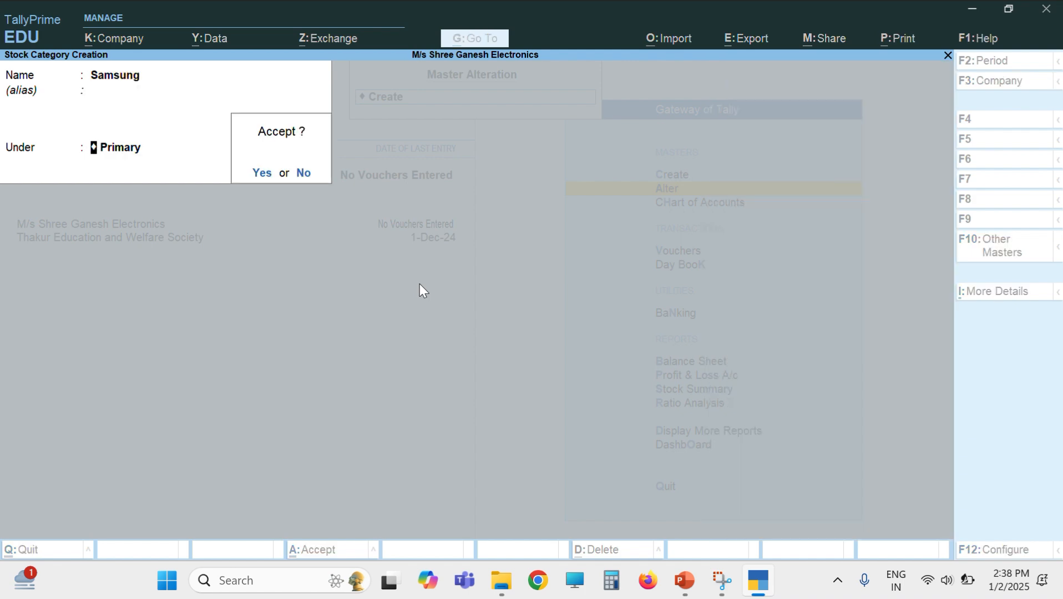
pyautogui.press('Return')
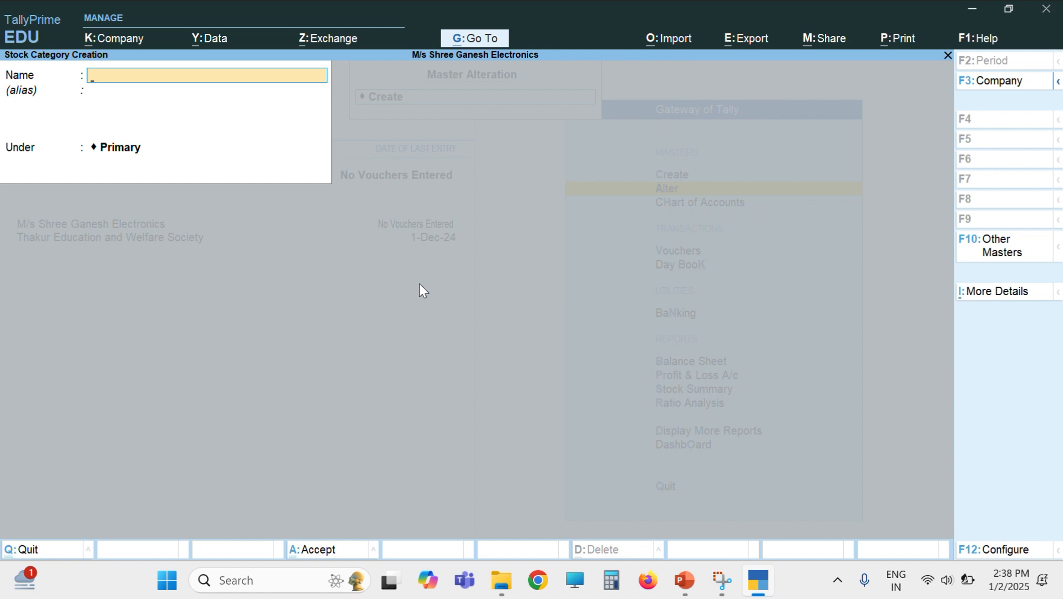
pyautogui.press('Escape')
pyautogui.press('y')
pyautogui.press('Escape')
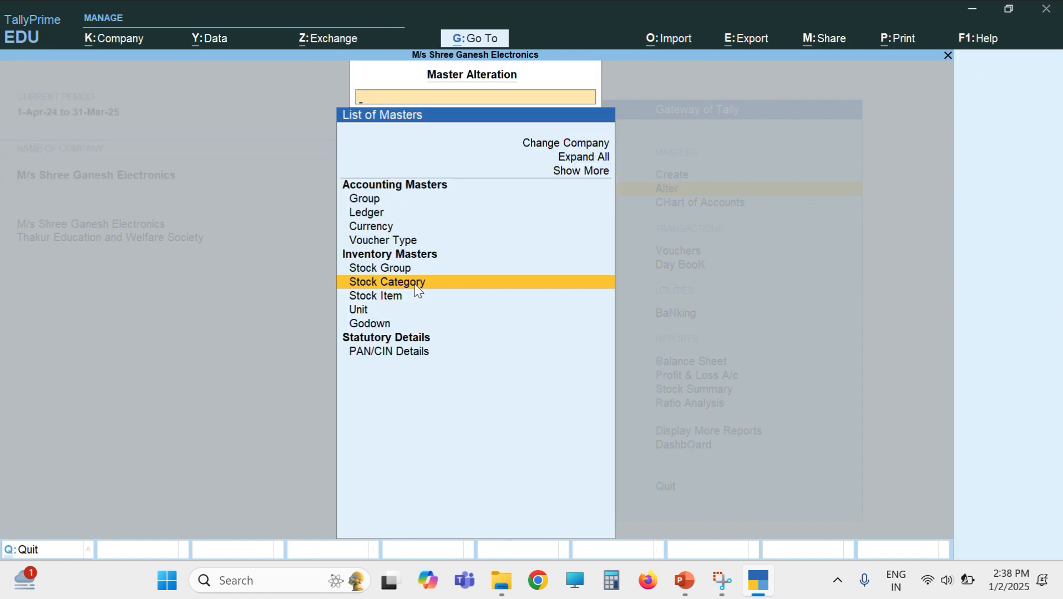
# Step: Create simple unit pcs, formal name Pieces, with 0 decimal places
pyautogui.press('Up')
pyautogui.press('Up')
pyautogui.press('Down')
pyautogui.press('Down')
pyautogui.press('Down')
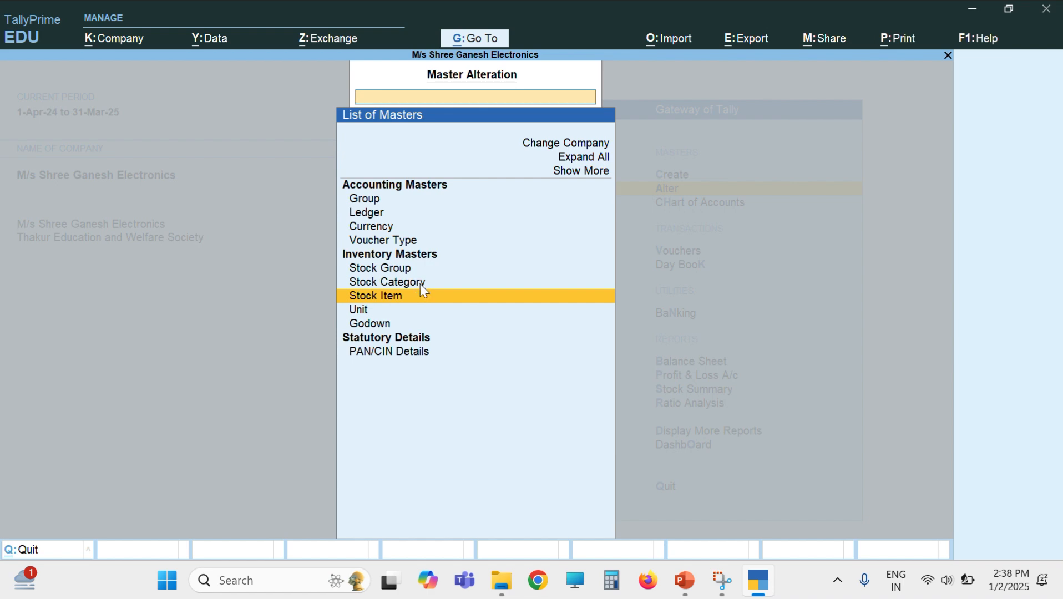
pyautogui.press('Down')
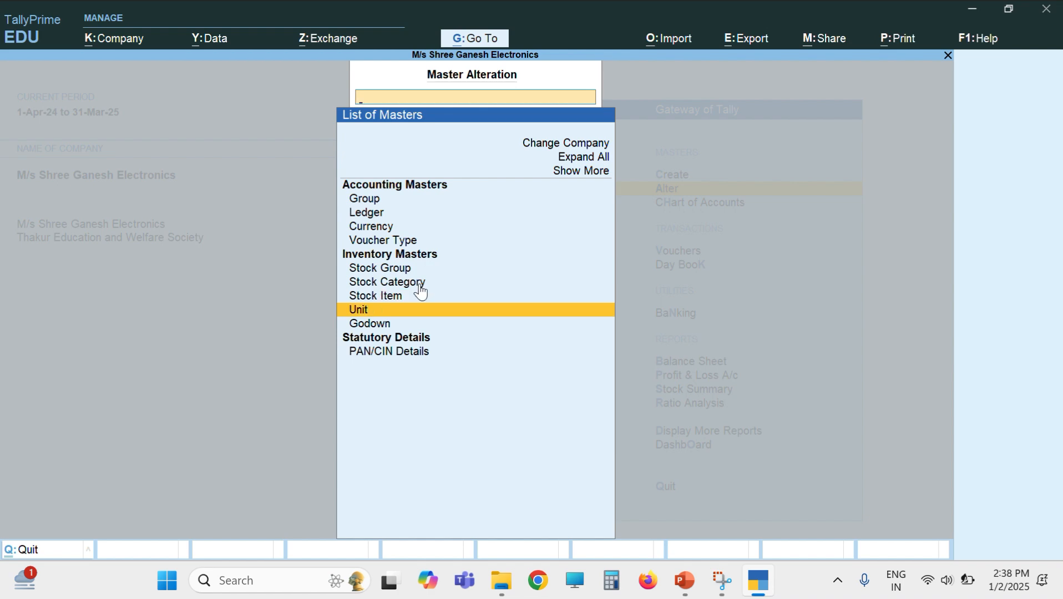
pyautogui.press('Return')
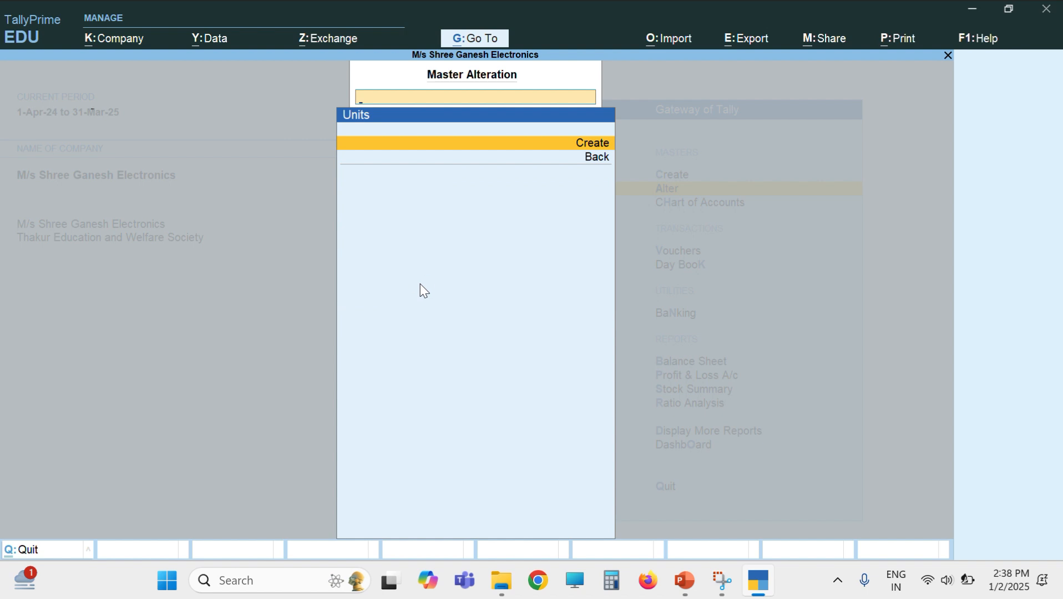
pyautogui.press('Return')
pyautogui.write('p')
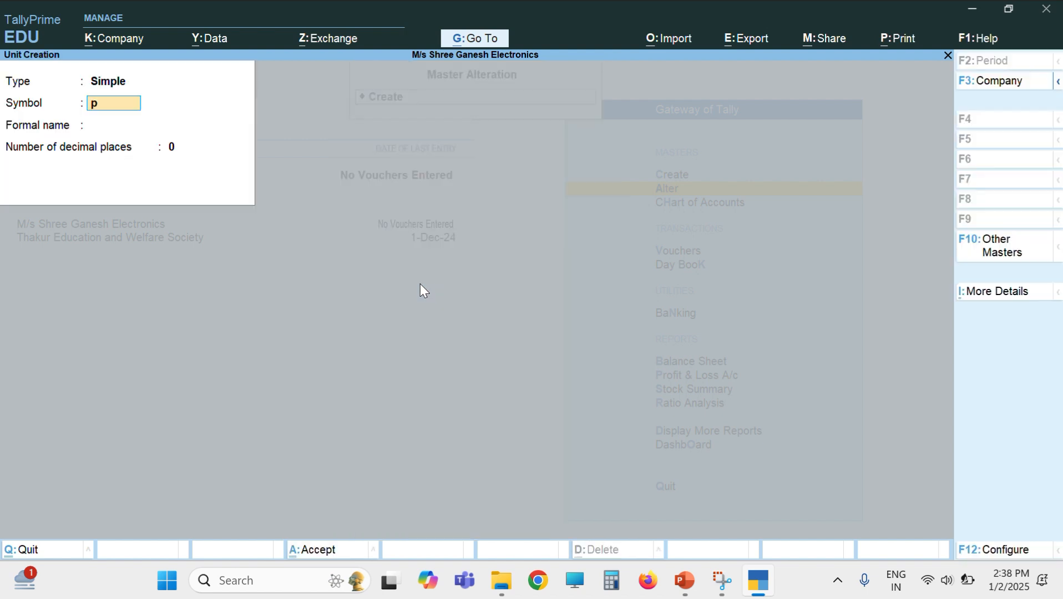
pyautogui.write('cs')
pyautogui.press('Return')
pyautogui.write('P')
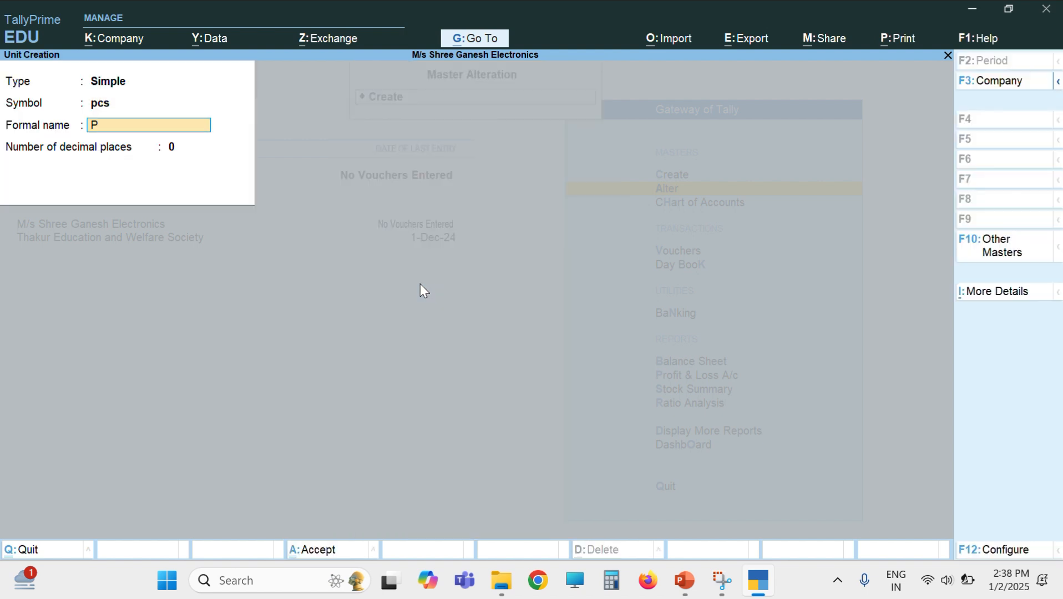
pyautogui.write('ieces')
pyautogui.press('Return')
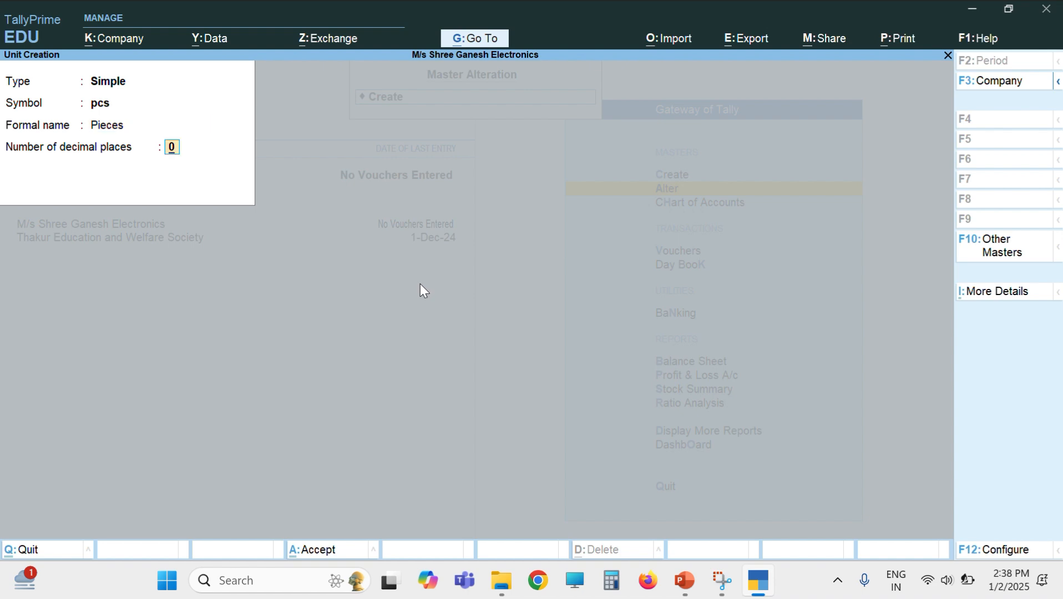
pyautogui.press('Return')
# Step: Create unit kg, formal name Kilogram, with 0 decimal places
pyautogui.press('Return')
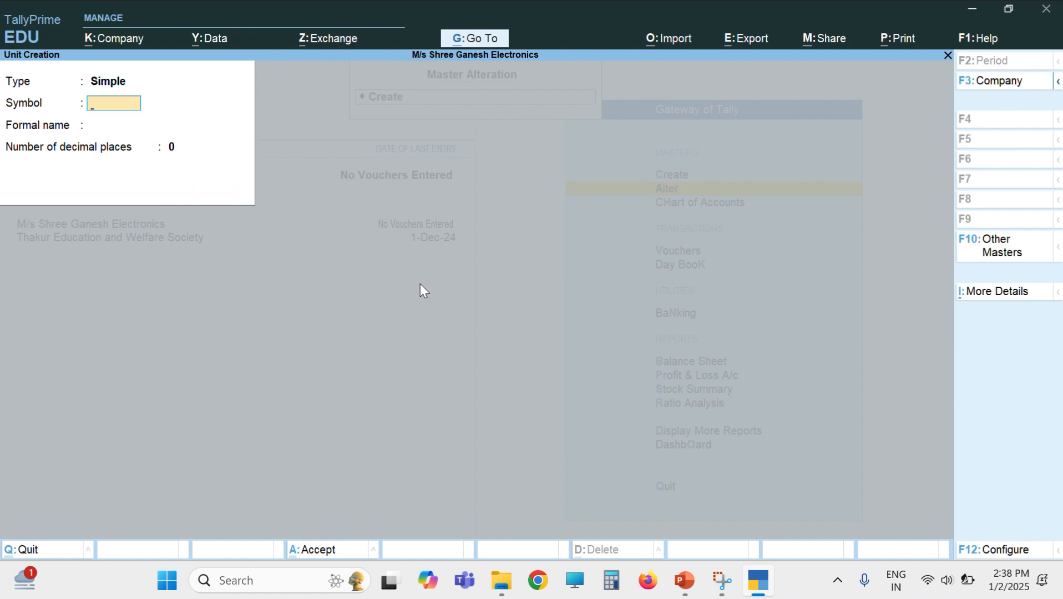
pyautogui.write('kg')
pyautogui.press('Return')
pyautogui.write('Kil')
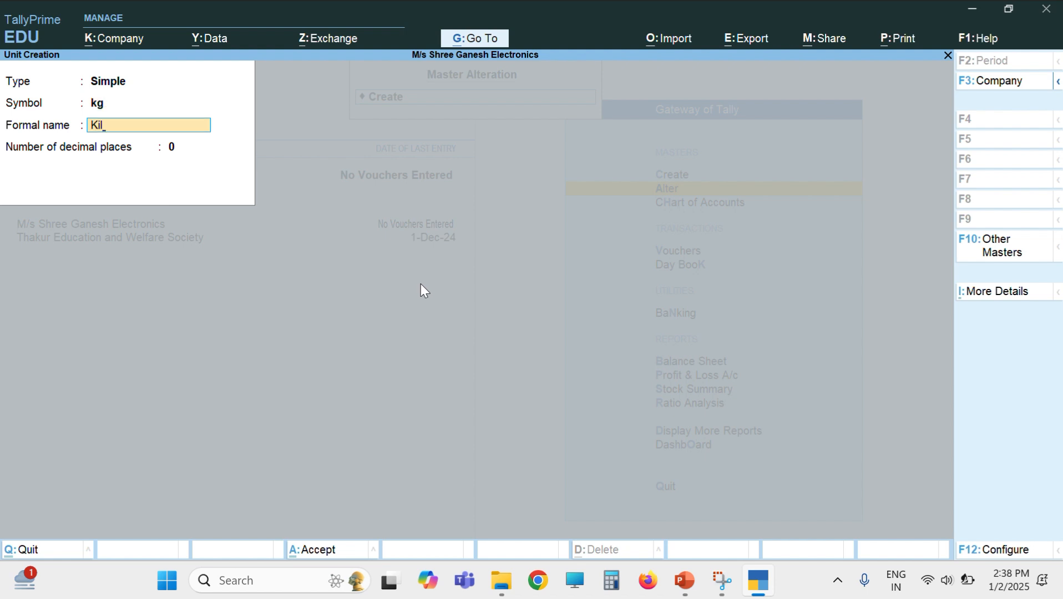
pyautogui.write('ogram')
pyautogui.press('Return')
pyautogui.press('Return')
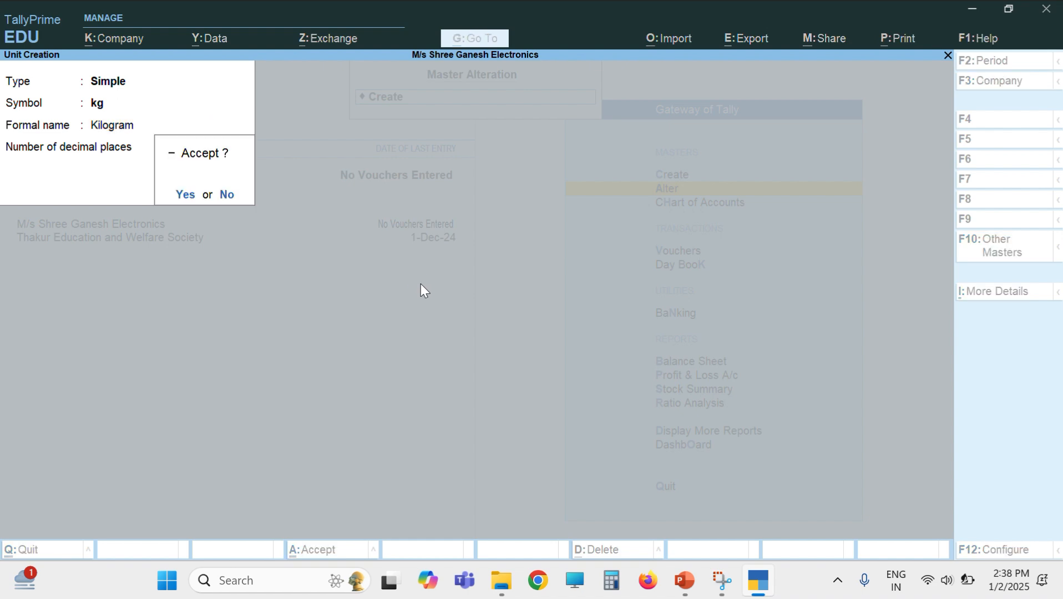
pyautogui.press('Return')
pyautogui.press('Escape')
pyautogui.press('Return')
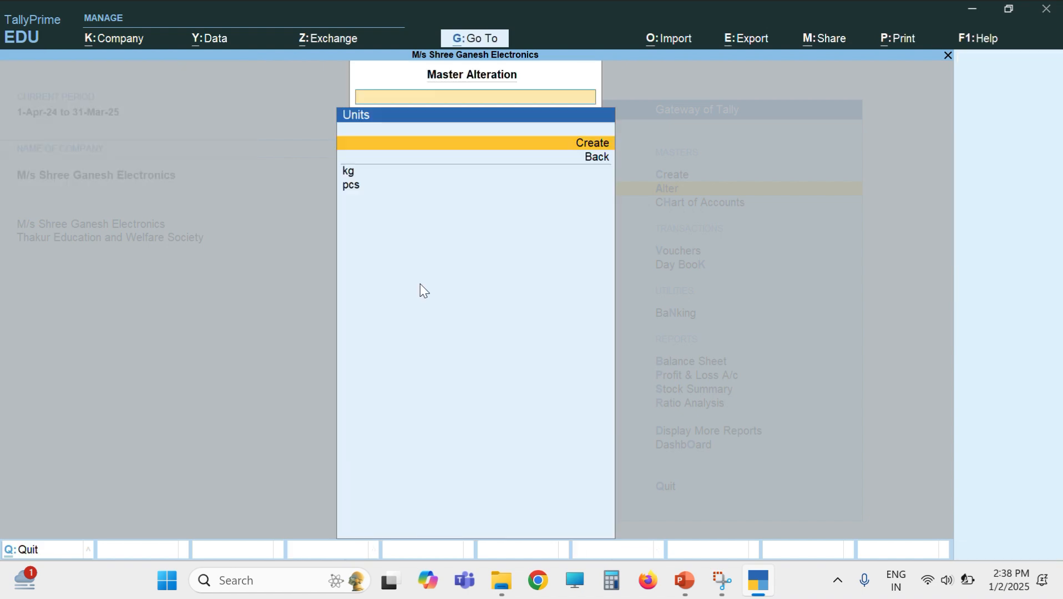
# Step: Leave unit creation, open the godown list and inspect Main Location without altering it
pyautogui.press('Escape')
pyautogui.press('Down')
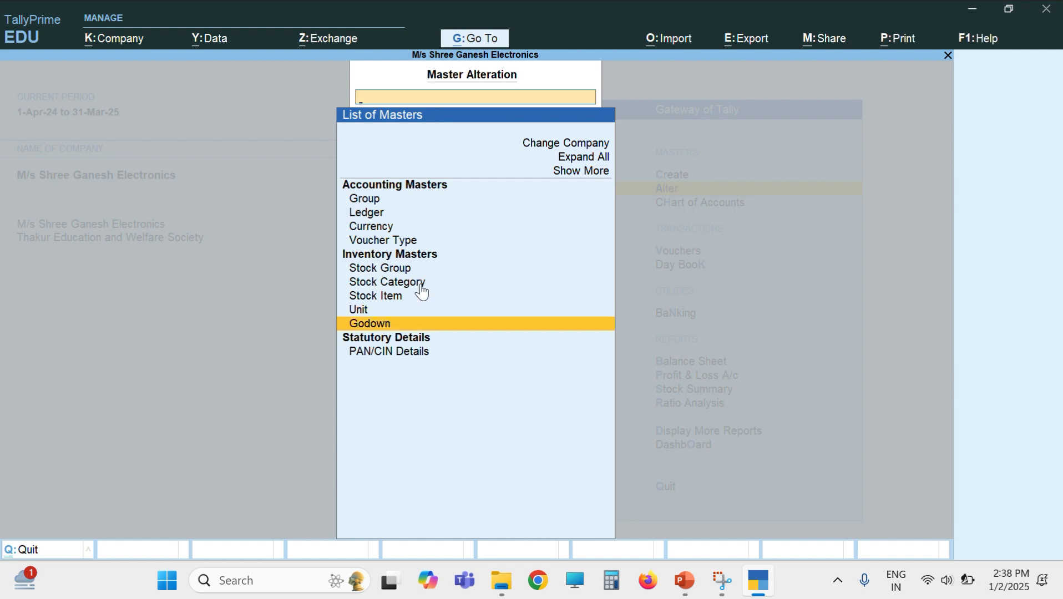
pyautogui.press('Return')
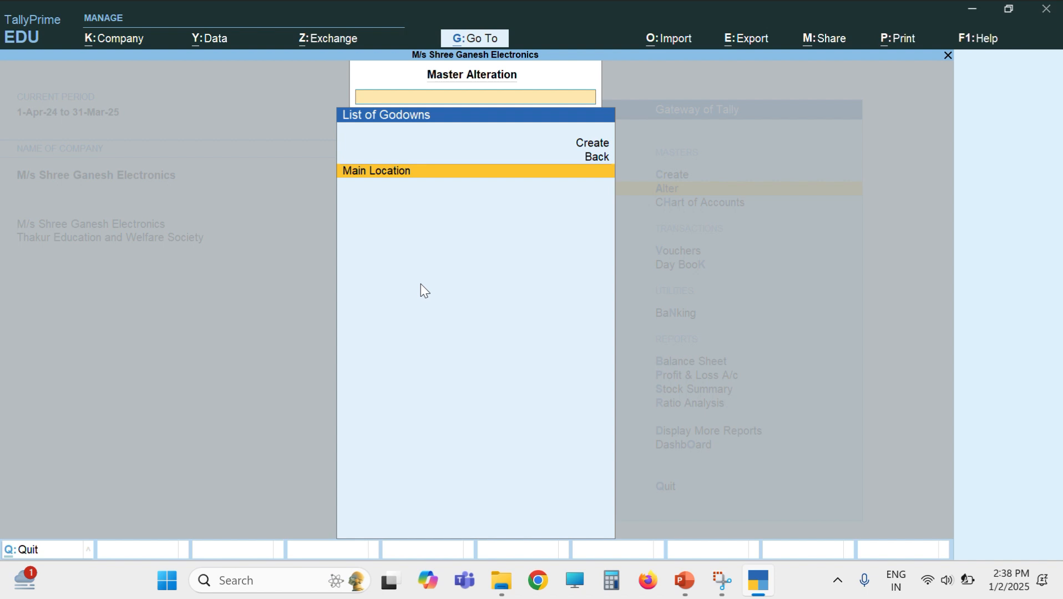
pyautogui.press('Up')
pyautogui.press('Down')
pyautogui.press('Return')
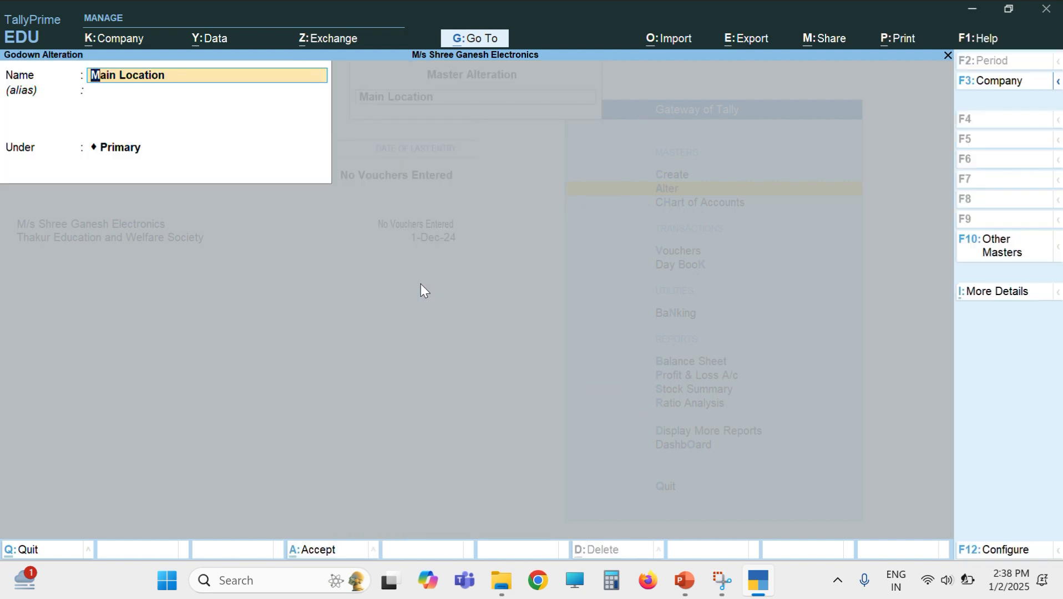
pyautogui.press('BackSpace')
pyautogui.press('Escape')
pyautogui.press('Return')
# Step: Create and save a new godown named 'Godown 1'
pyautogui.press('Up')
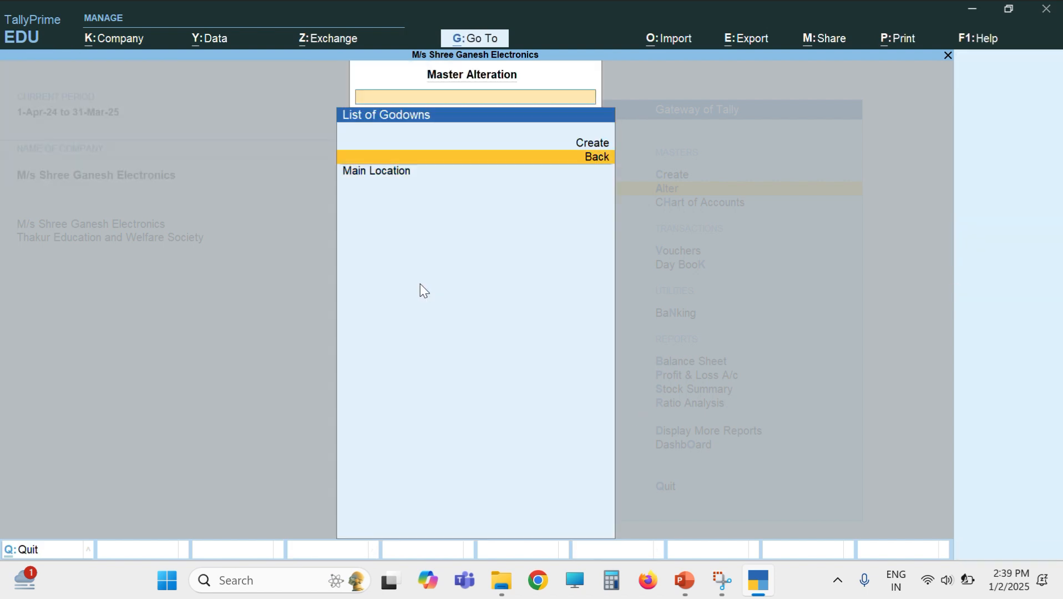
pyautogui.press('Up')
pyautogui.press('Return')
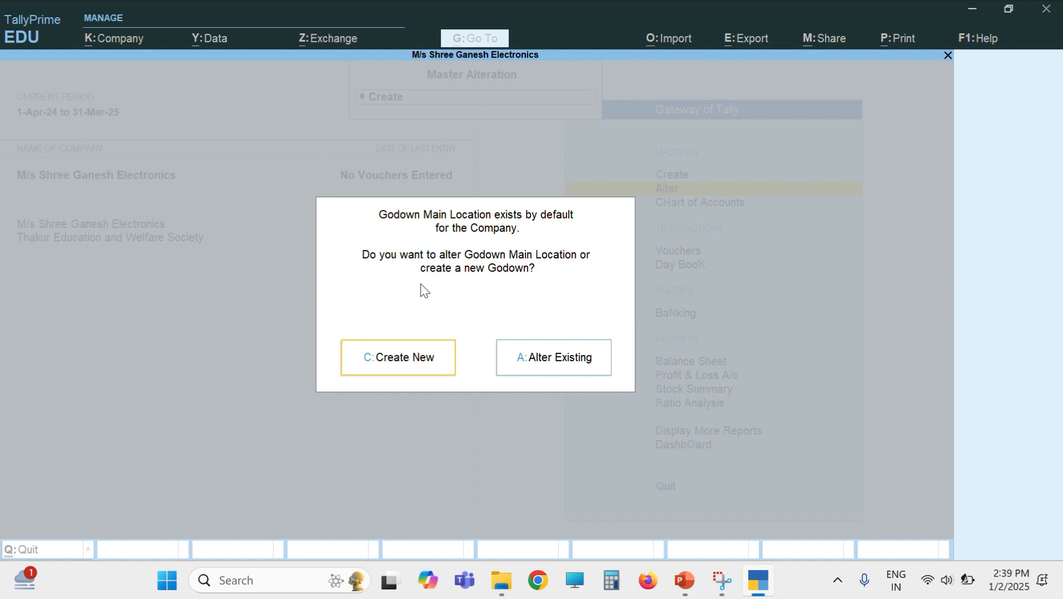
pyautogui.press('Return')
pyautogui.write('Godow')
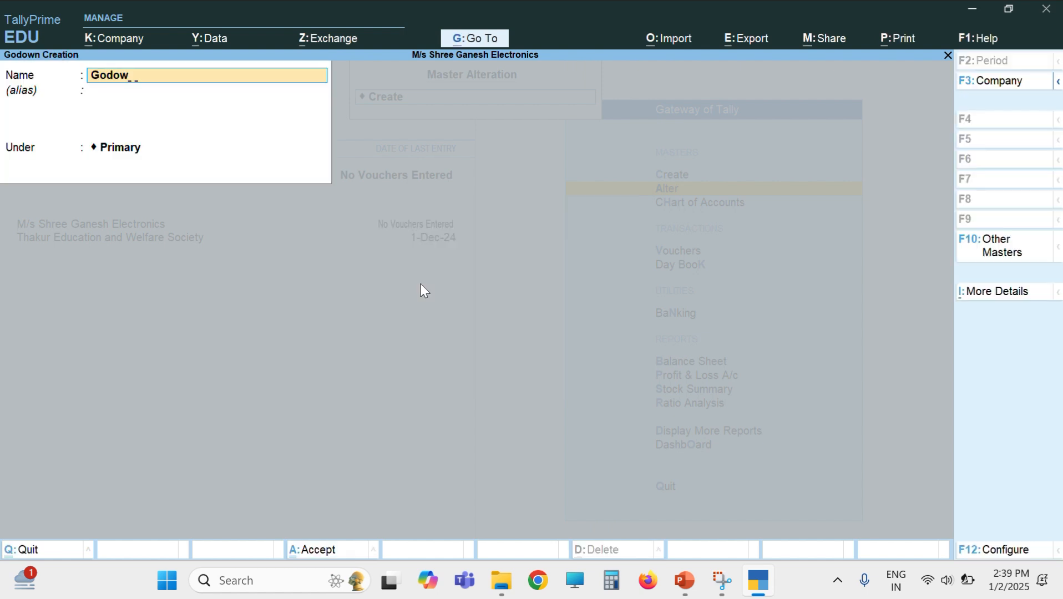
pyautogui.write('n 1')
pyautogui.press('Return')
pyautogui.press('Return')
pyautogui.press('Return')
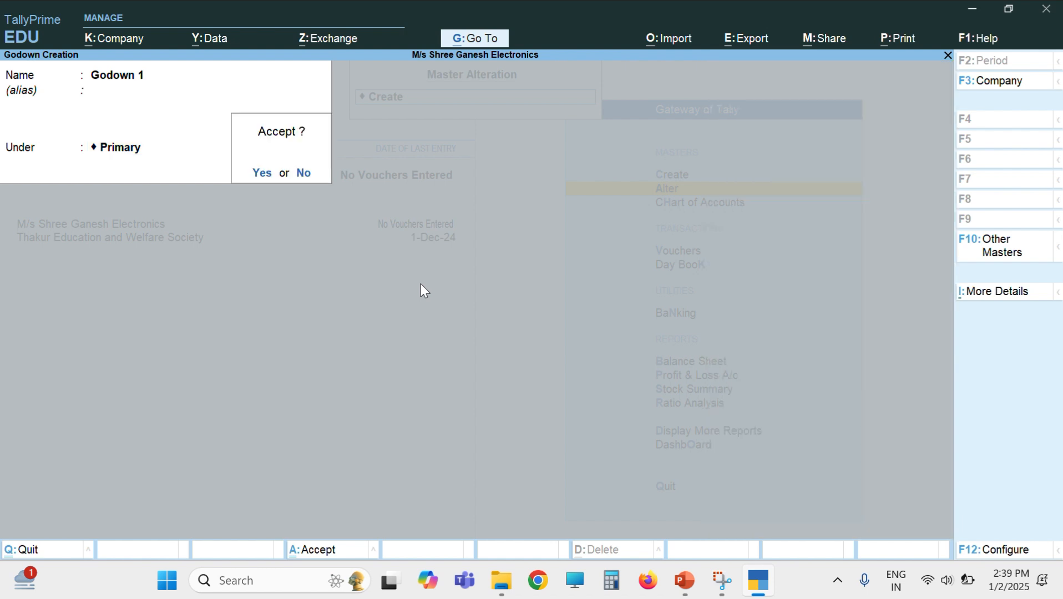
pyautogui.press('Return')
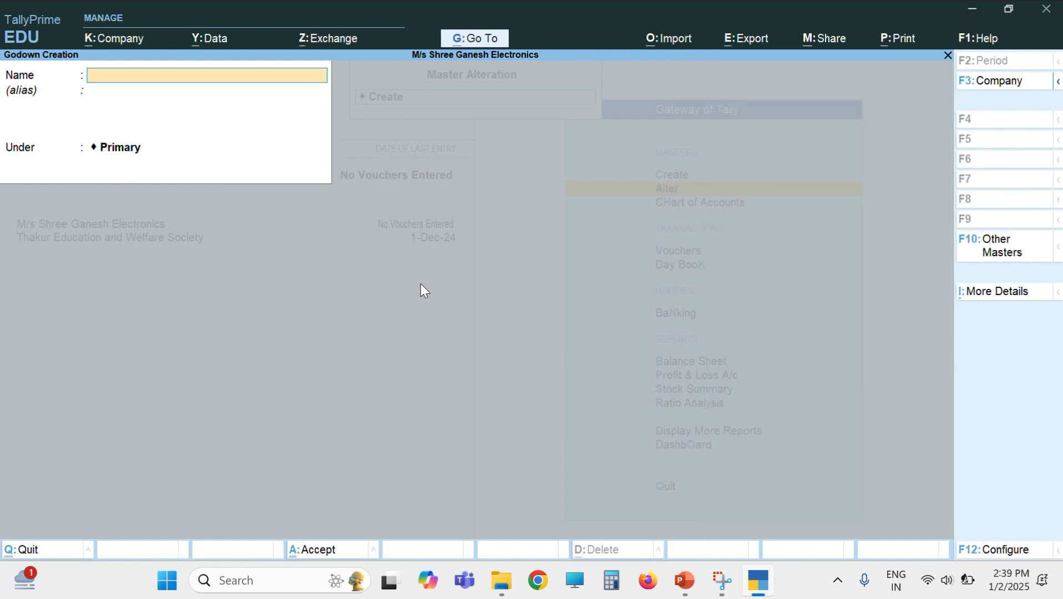
pyautogui.press('Escape')
pyautogui.press('Return')
# Step: Start a new Stock Item creation form and check the three purchase items on the PowerPoint slide
pyautogui.press('Escape')
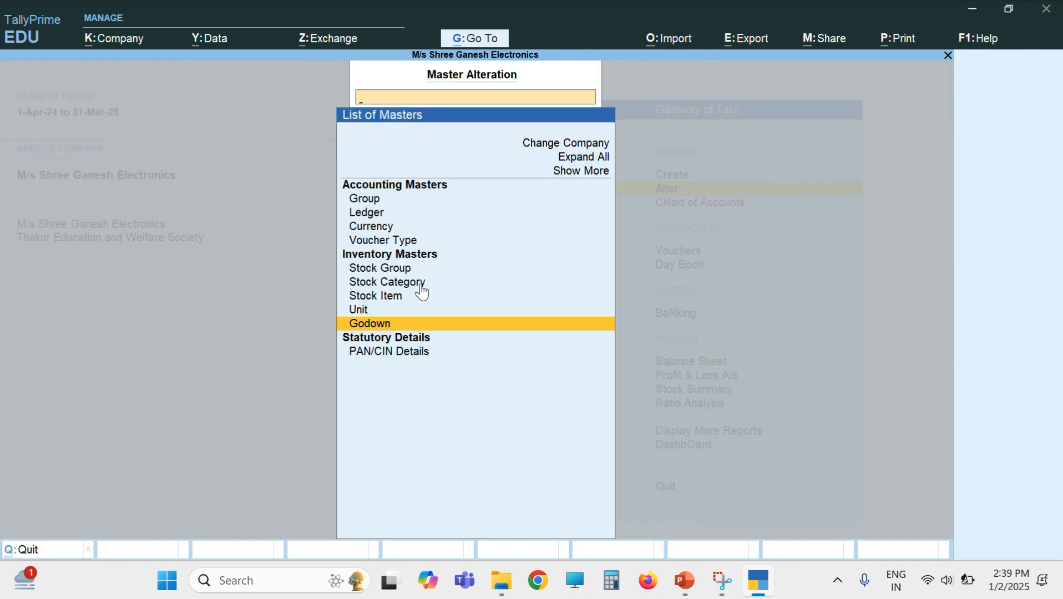
pyautogui.press('Up')
pyautogui.press('Up')
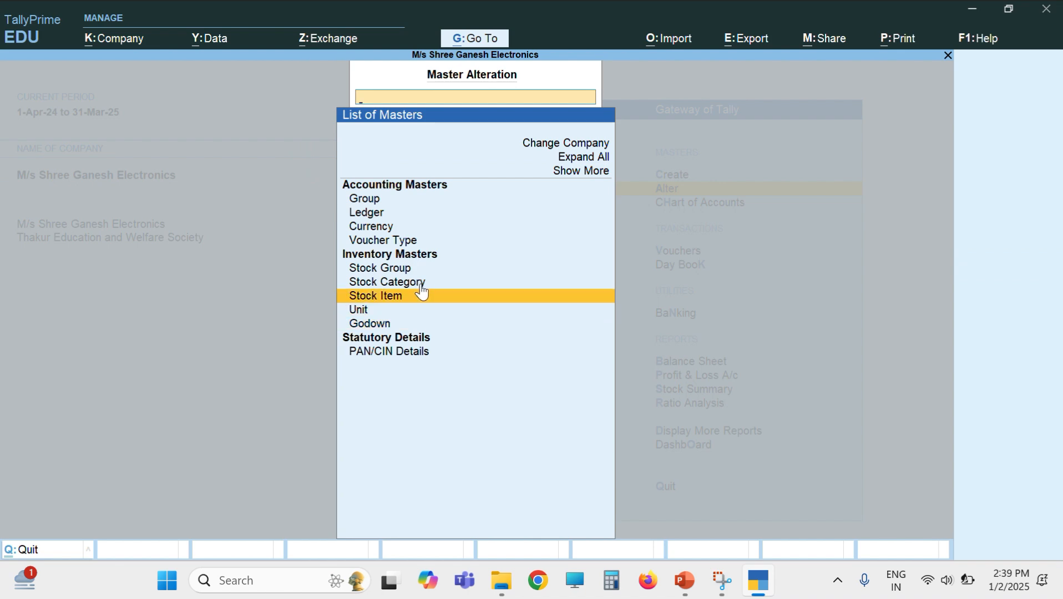
pyautogui.press('Return')
pyautogui.press('Return')
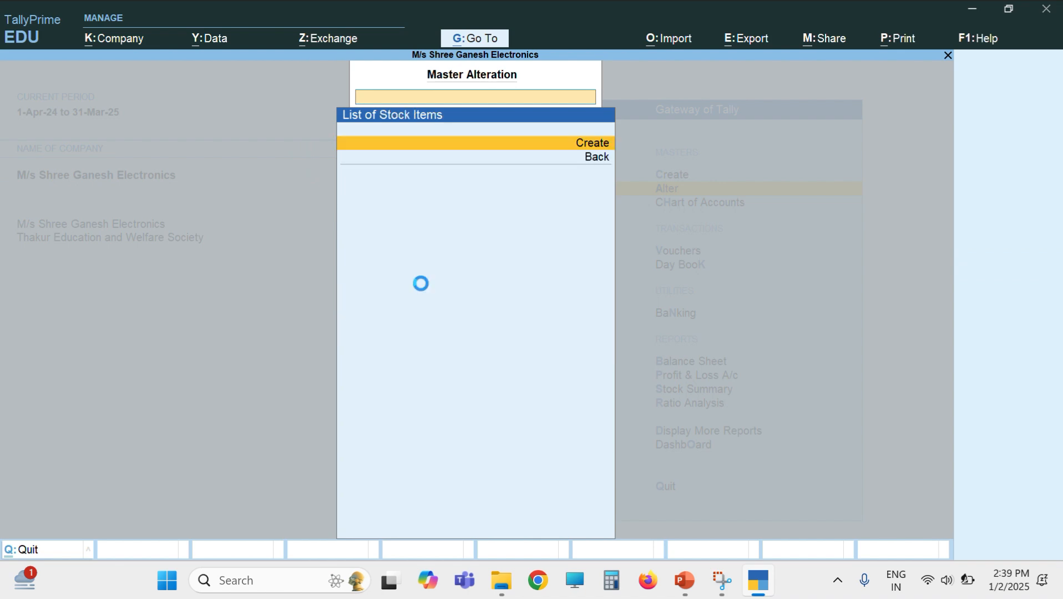
pyautogui.click(685, 580)
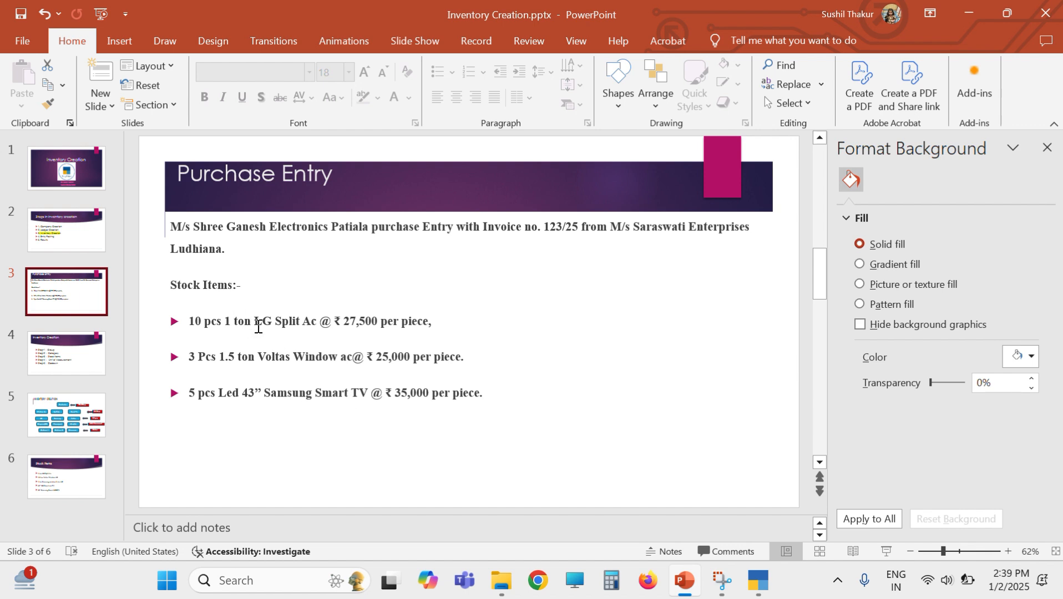
# Step: Enter stock item '1 Ton Lg Split Ac' under Split Ac, category LG, unit pcs, duty 0
pyautogui.click(758, 582)
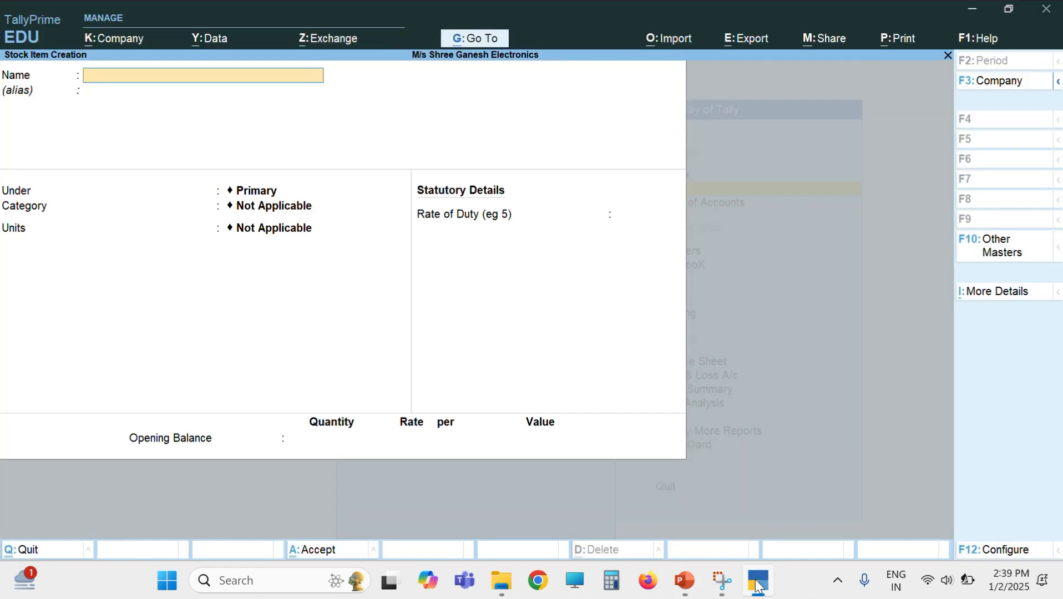
pyautogui.write('1 to')
pyautogui.write('n Lg')
pyautogui.write(' S')
pyautogui.write('plit Ac')
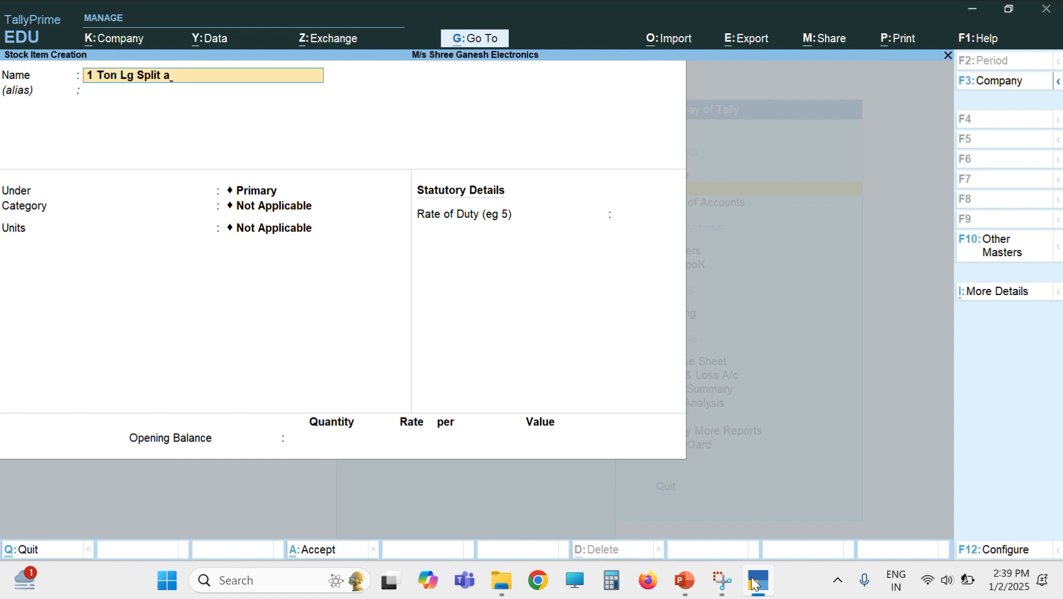
pyautogui.press('Return')
pyautogui.press('Return')
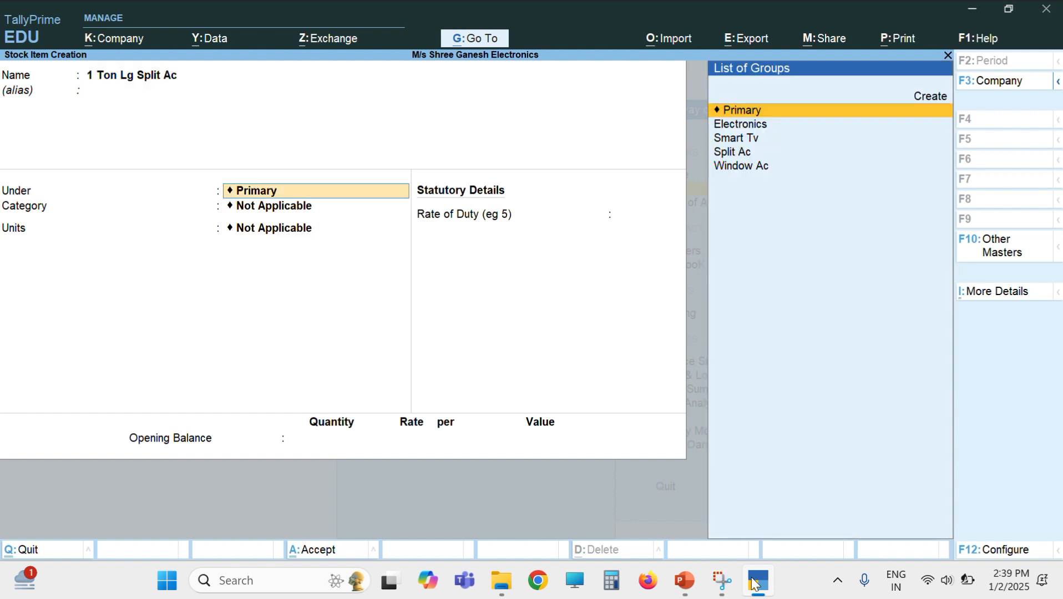
pyautogui.press('Down')
pyautogui.press('Down')
pyautogui.press('Down')
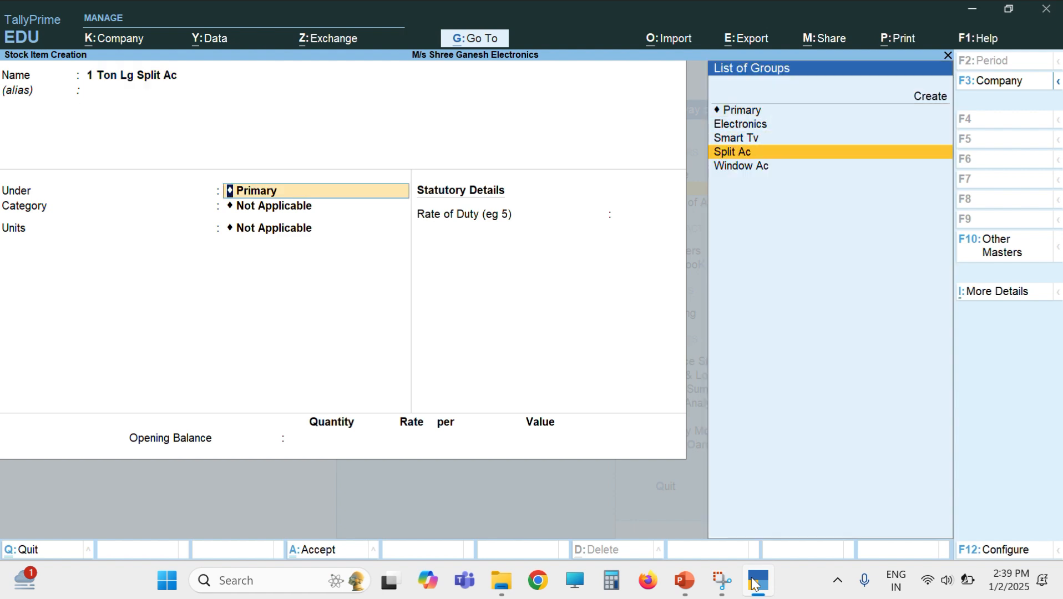
pyautogui.press('Return')
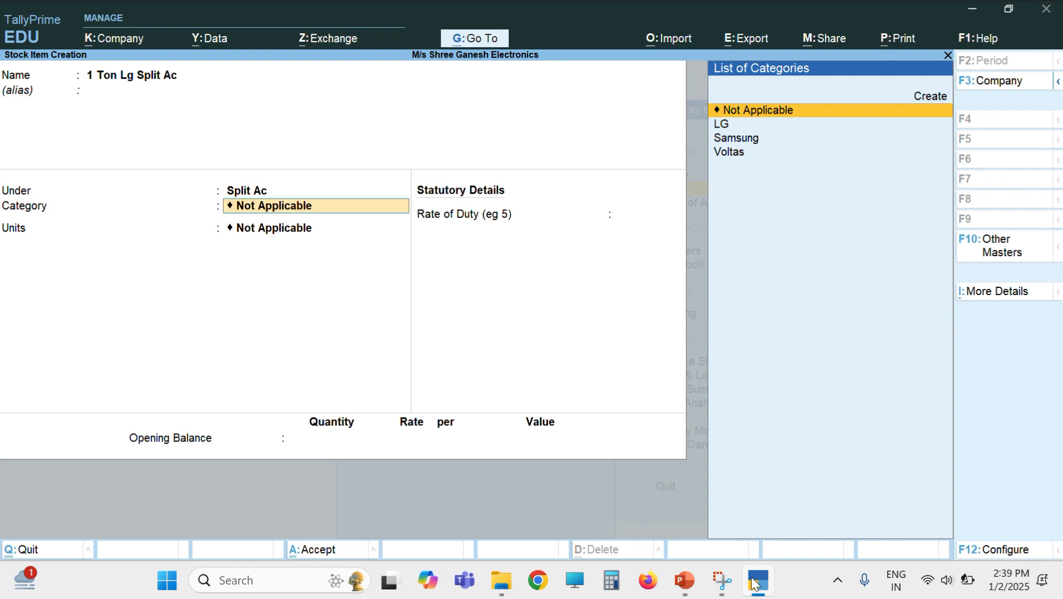
pyautogui.press('Down')
pyautogui.press('Return')
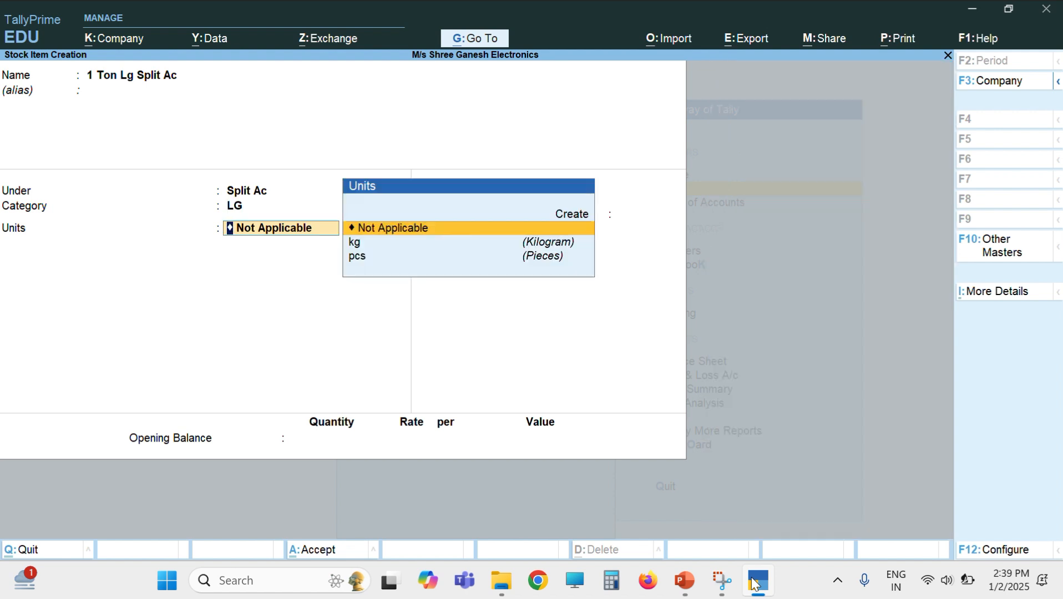
pyautogui.press('Down')
pyautogui.press('Down')
pyautogui.press('Up')
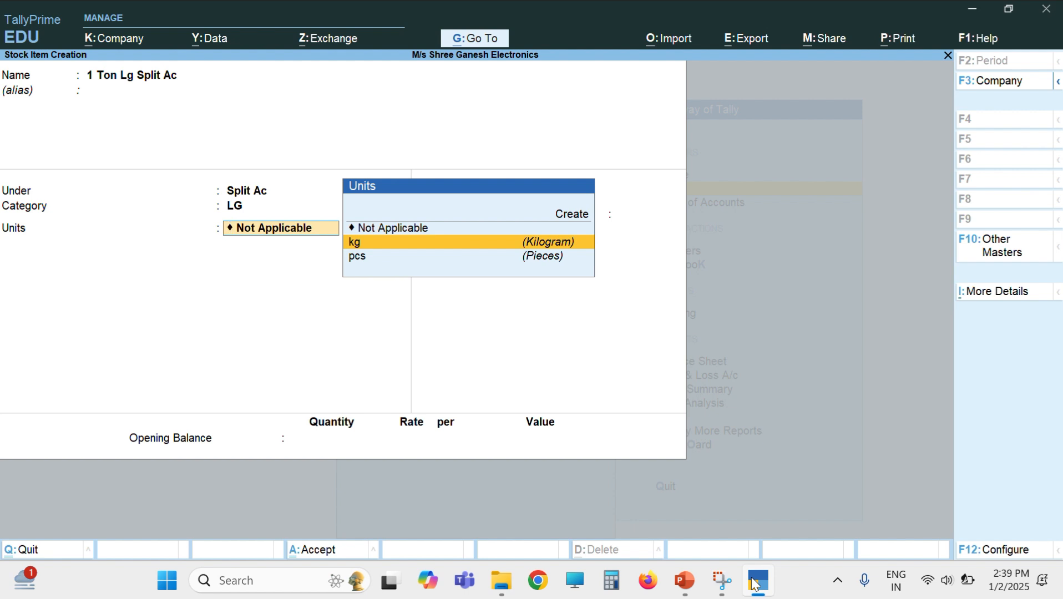
pyautogui.press('Down')
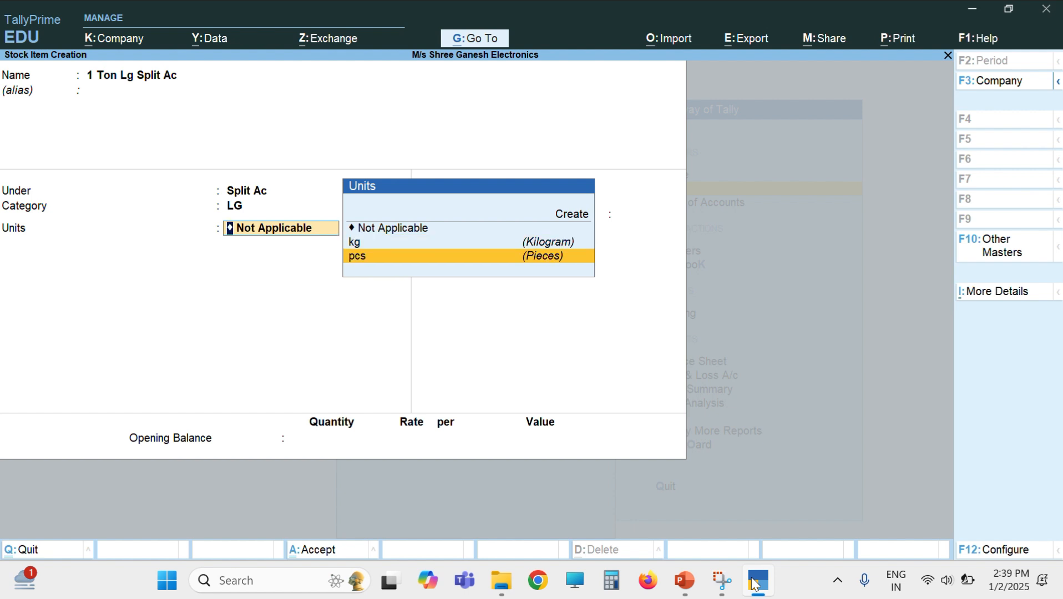
pyautogui.press('Return')
pyautogui.press('Return')
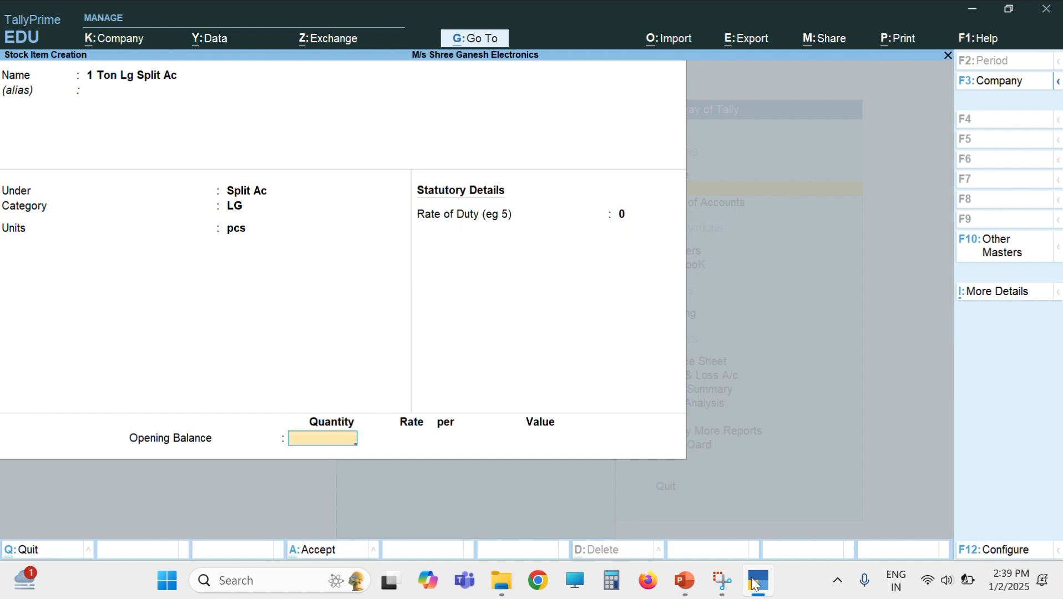
pyautogui.press('Return')
pyautogui.press('Return')
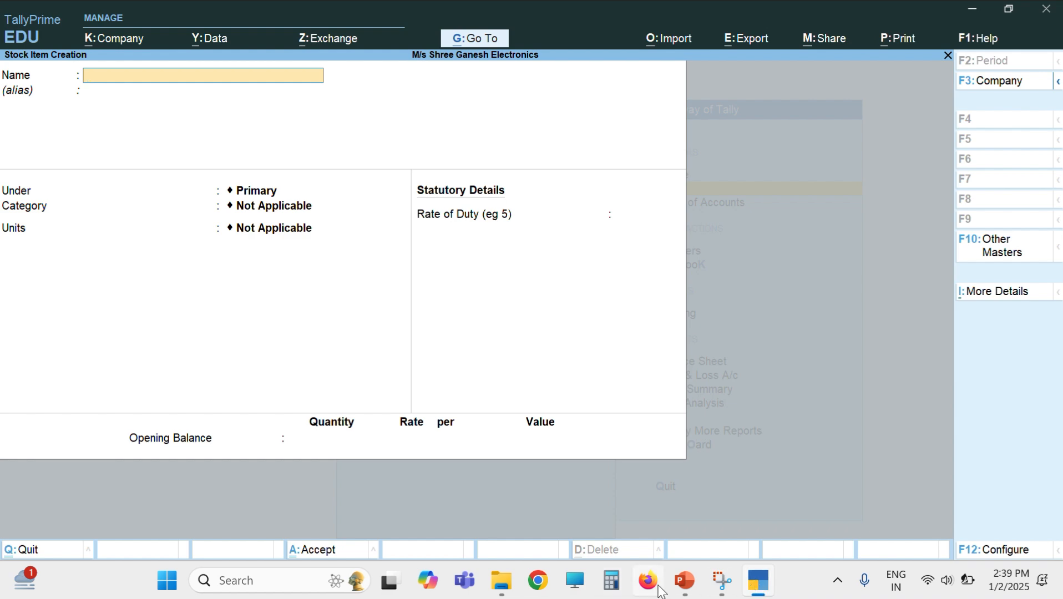
# Step: Save stock item '1.5 Ton Voltas Window Ac' under Window Ac, category Voltas, unit pcs, duty 0
pyautogui.click(688, 587)
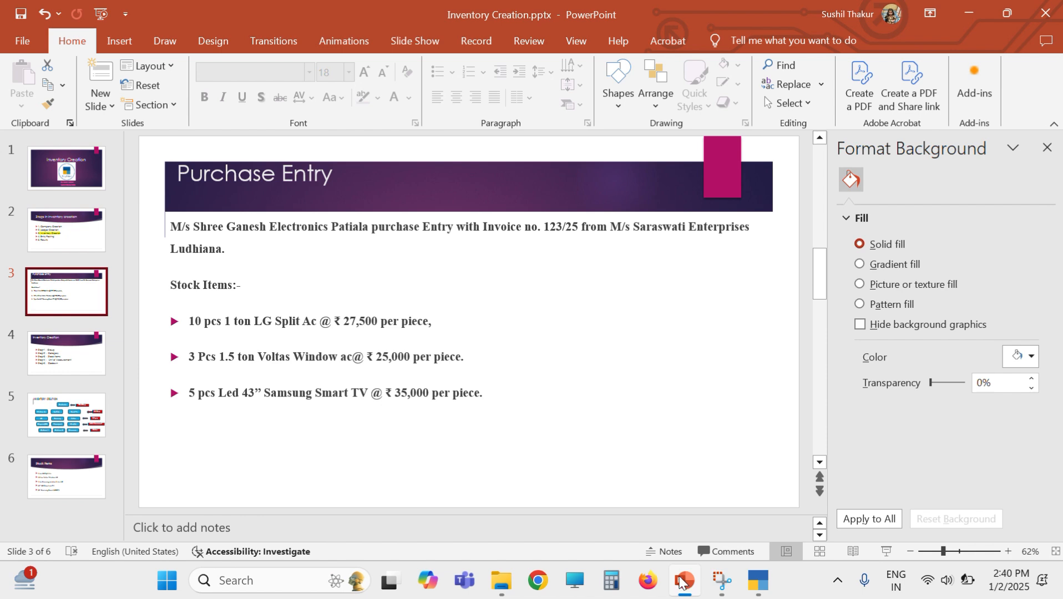
pyautogui.click(680, 581)
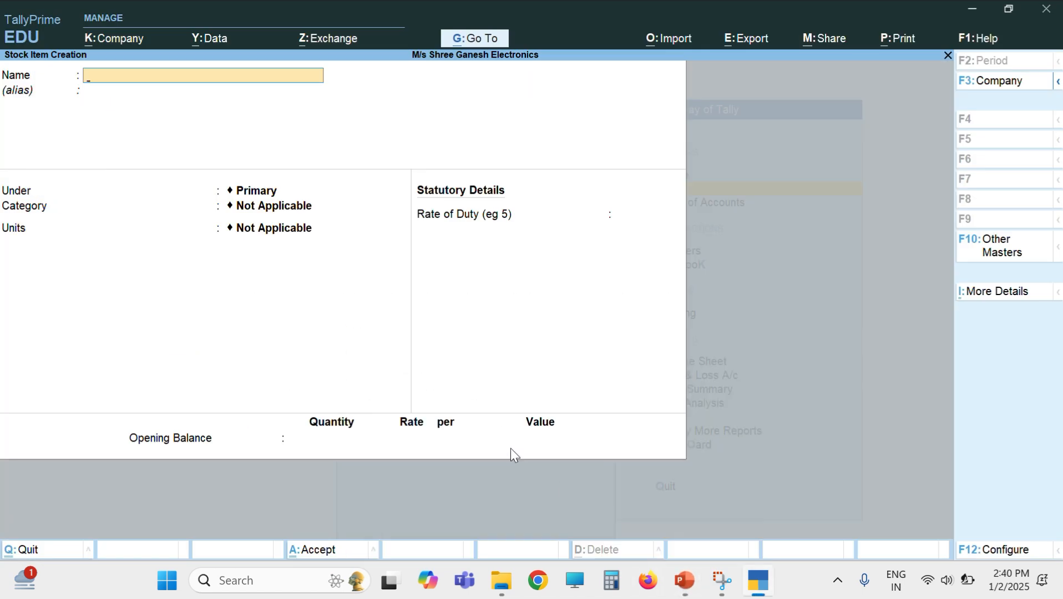
pyautogui.write('1.5 ton Voltas wi')
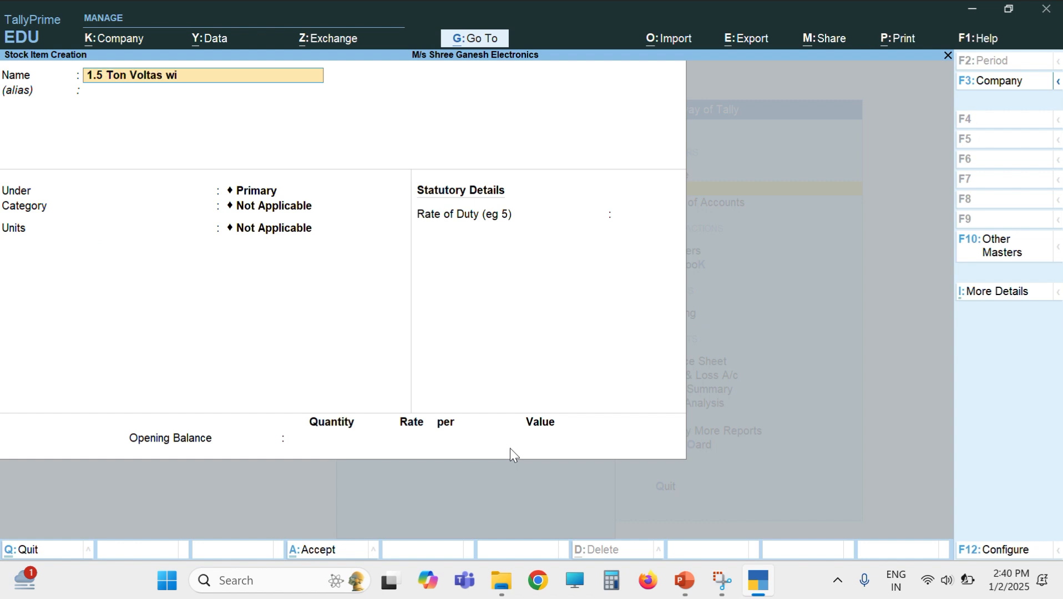
pyautogui.write('ndow ac')
pyautogui.press('Return')
pyautogui.press('Return')
pyautogui.press('Down')
pyautogui.press('Down')
pyautogui.press('Down')
pyautogui.press('Down')
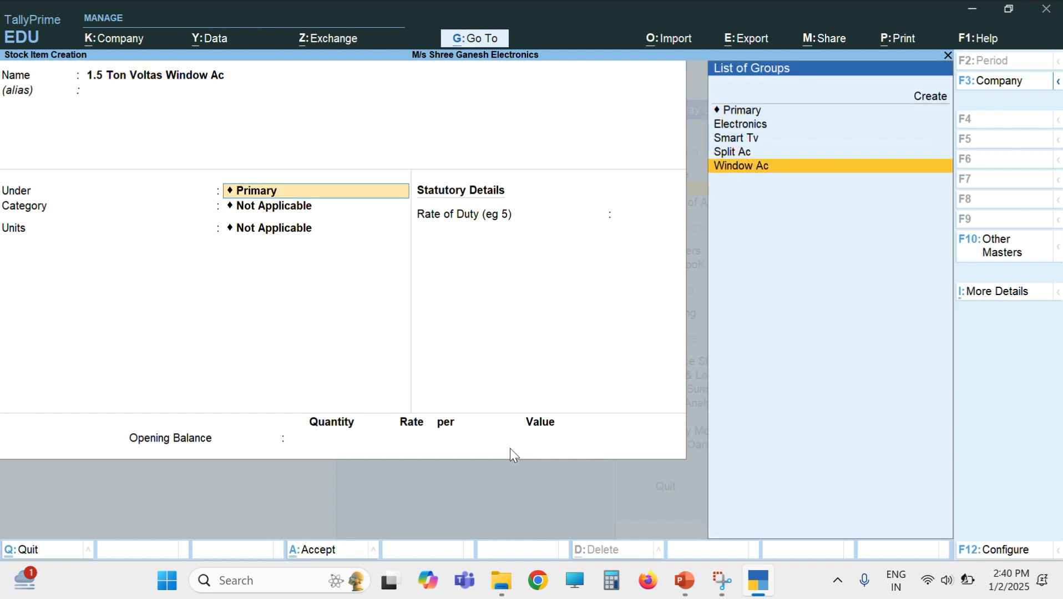
pyautogui.press('Return')
pyautogui.press('Down')
pyautogui.press('Down')
pyautogui.press('Down')
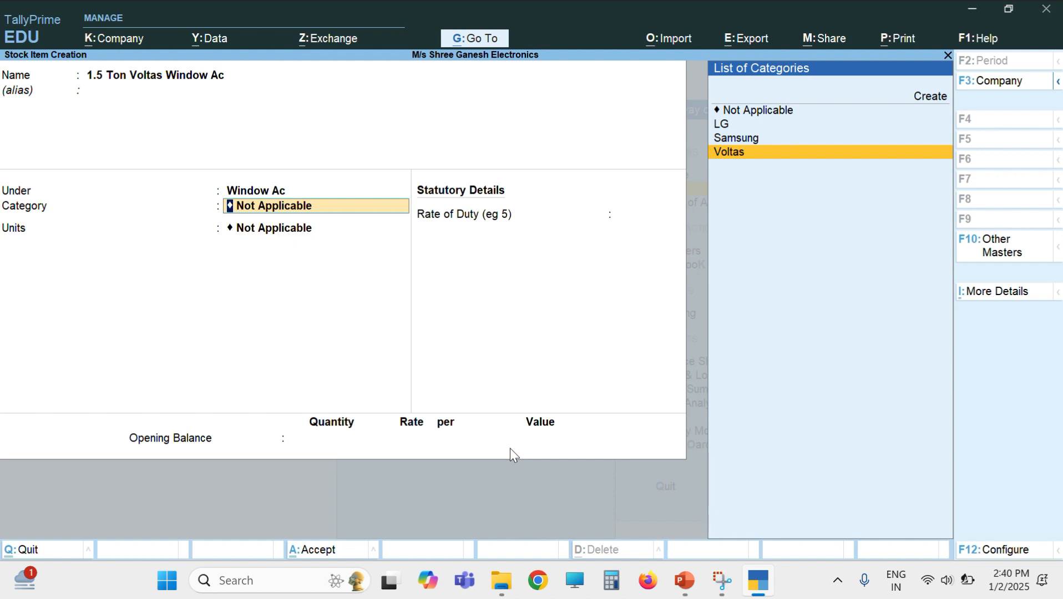
pyautogui.press('Return')
pyautogui.press('Down')
pyautogui.press('Down')
pyautogui.press('Return')
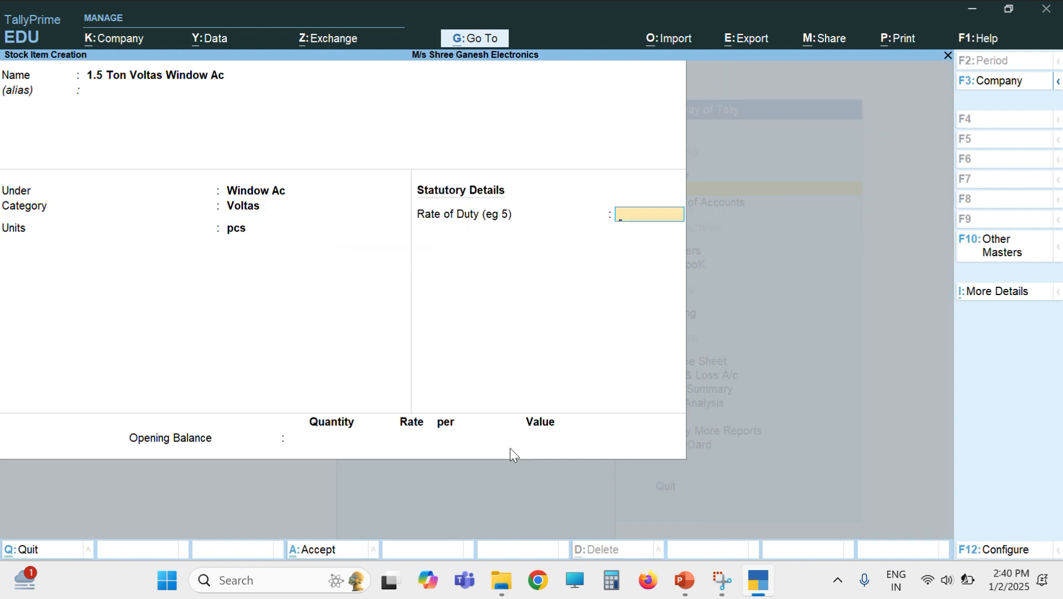
pyautogui.press('Return')
pyautogui.press('Return')
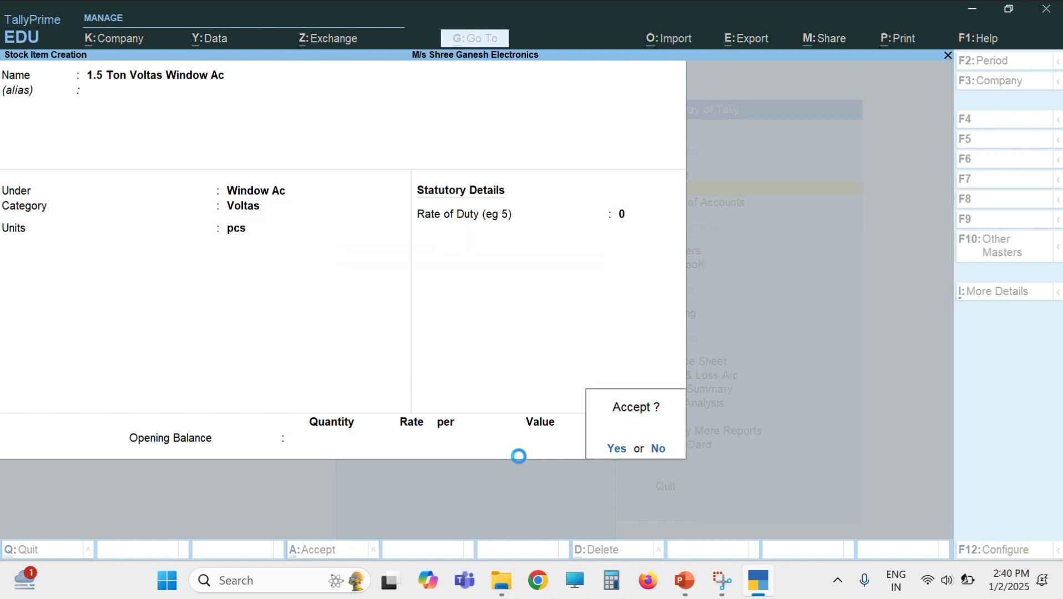
pyautogui.press('Return')
pyautogui.write('43')
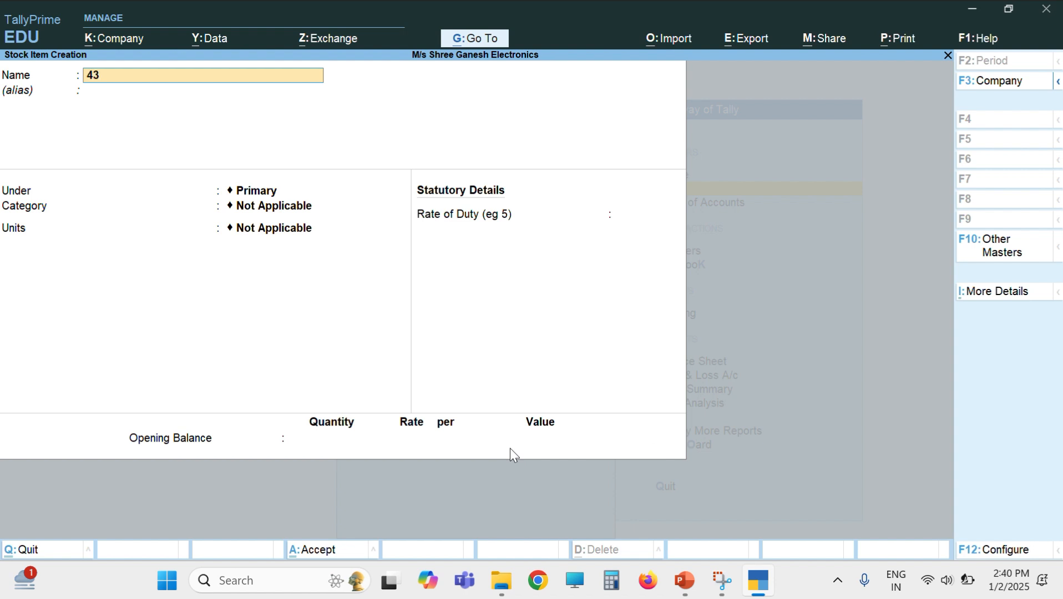
pyautogui.write(' inch Samsi')
# Step: Save '43 inch Samsung Smart Tv' under Smart Tv, category Samsung, unit pcs, then close the blank form
pyautogui.write('ung Smart Tv')
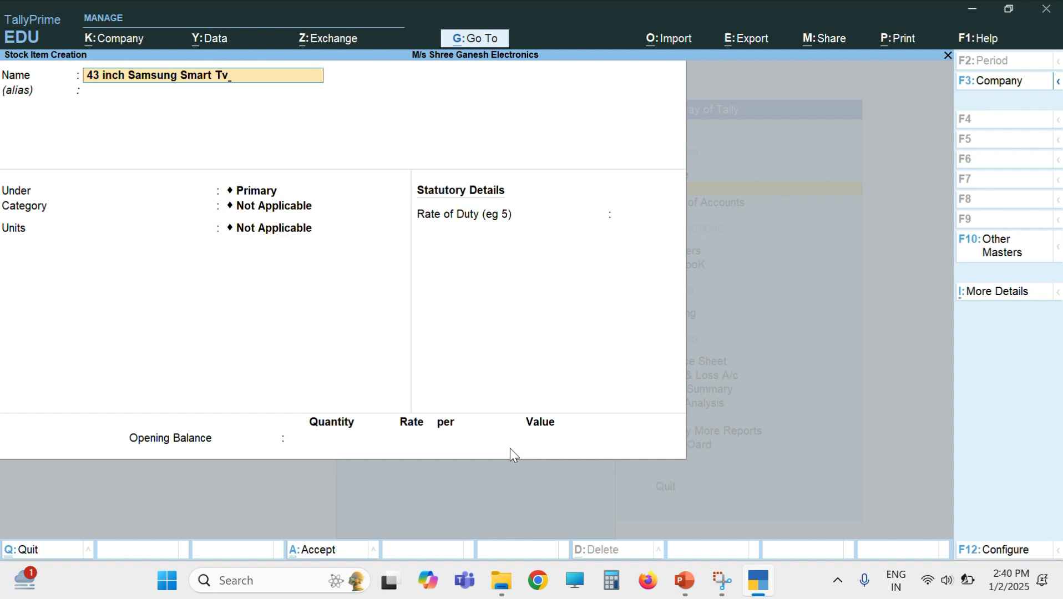
pyautogui.press('Return')
pyautogui.press('Return')
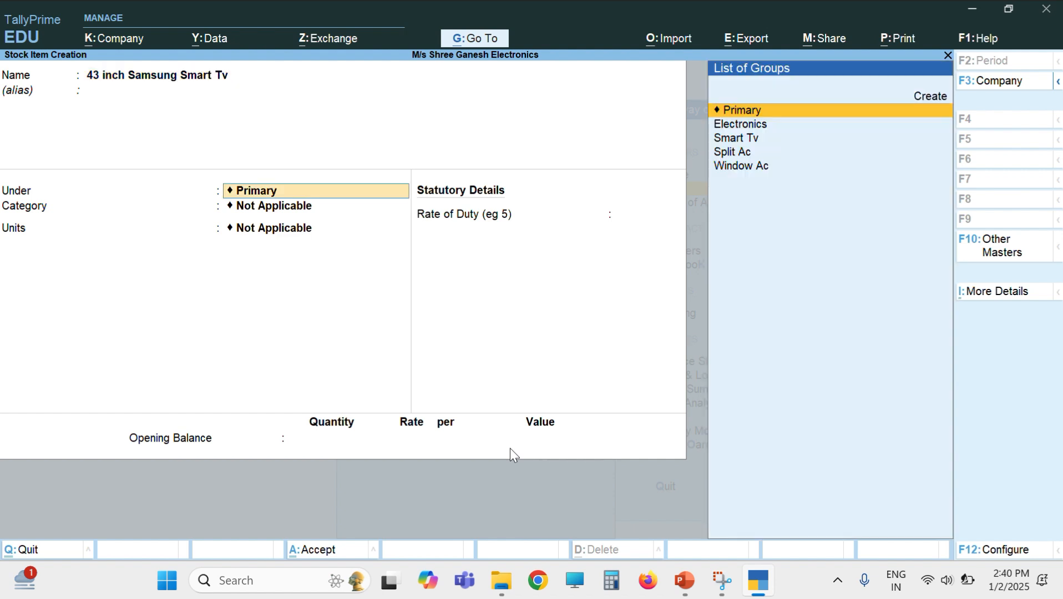
pyautogui.press('Down')
pyautogui.press('Down')
pyautogui.press('Return')
pyautogui.press('Down')
pyautogui.press('Down')
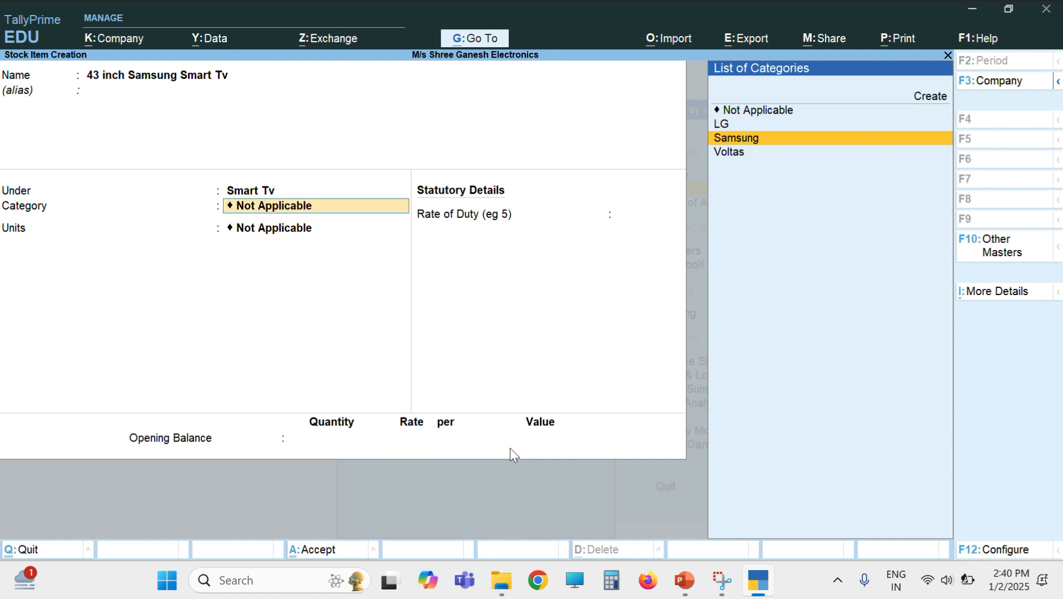
pyautogui.press('Return')
pyautogui.press('Down')
pyautogui.press('Down')
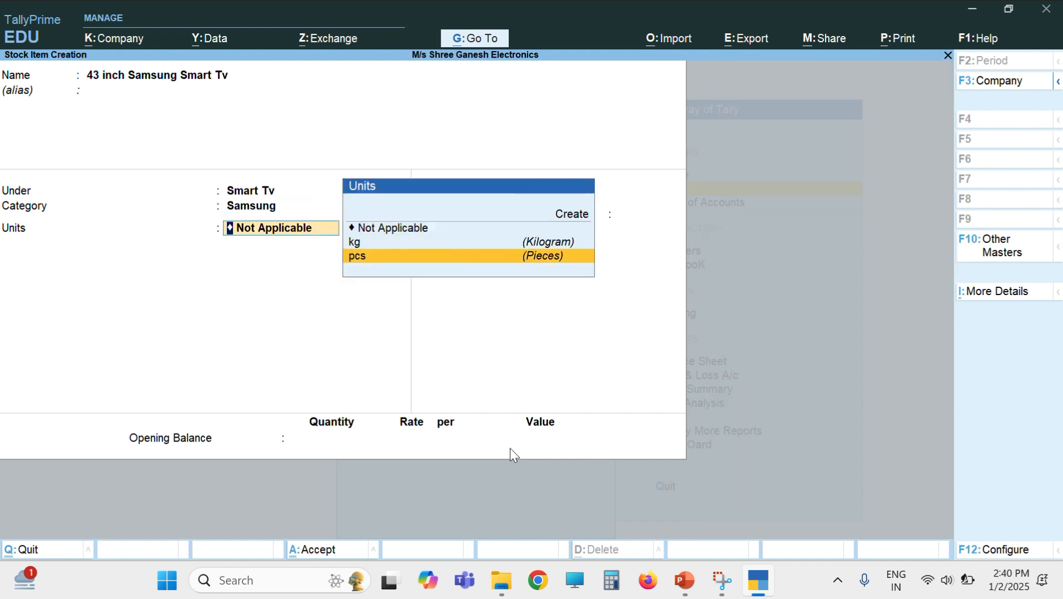
pyautogui.press('Return')
pyautogui.press('Return')
pyautogui.press('Return')
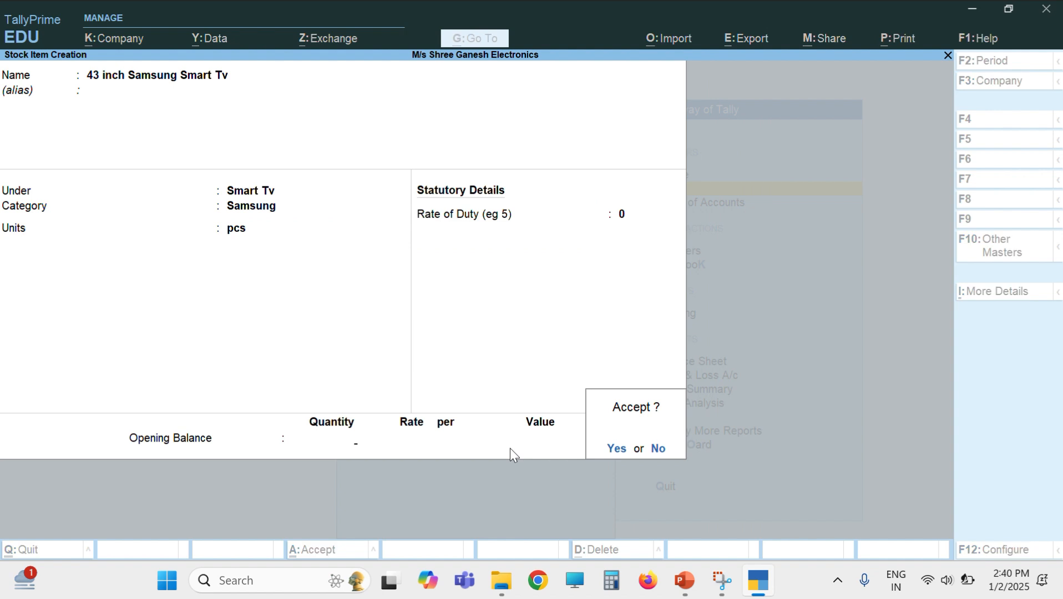
pyautogui.press('Return')
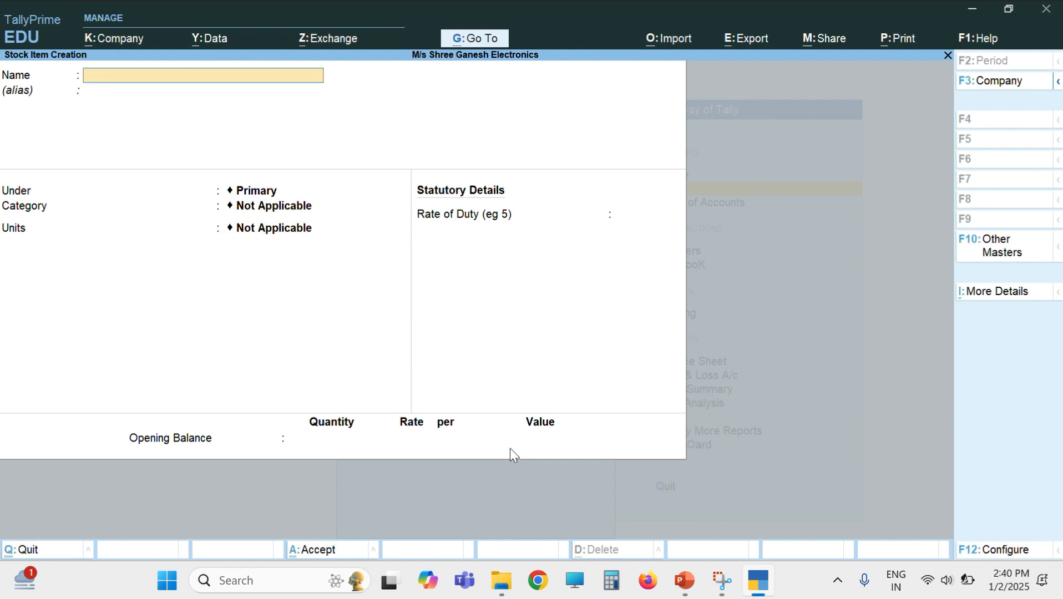
pyautogui.press('Escape')
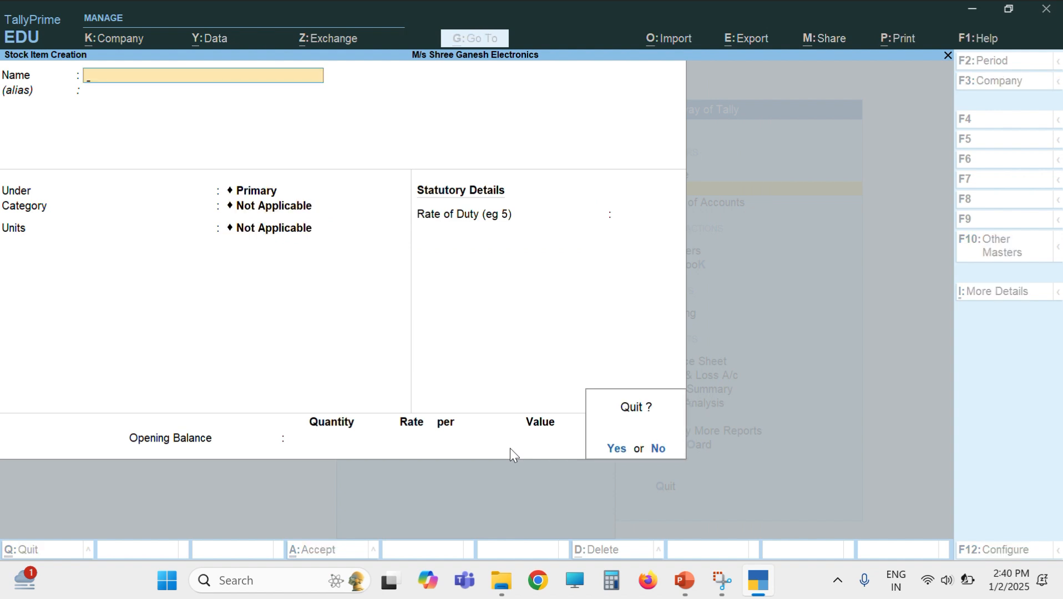
# Step: Return to Gateway of Tally and start a Purchase voucher
pyautogui.press('Return')
pyautogui.press('BackSpace')
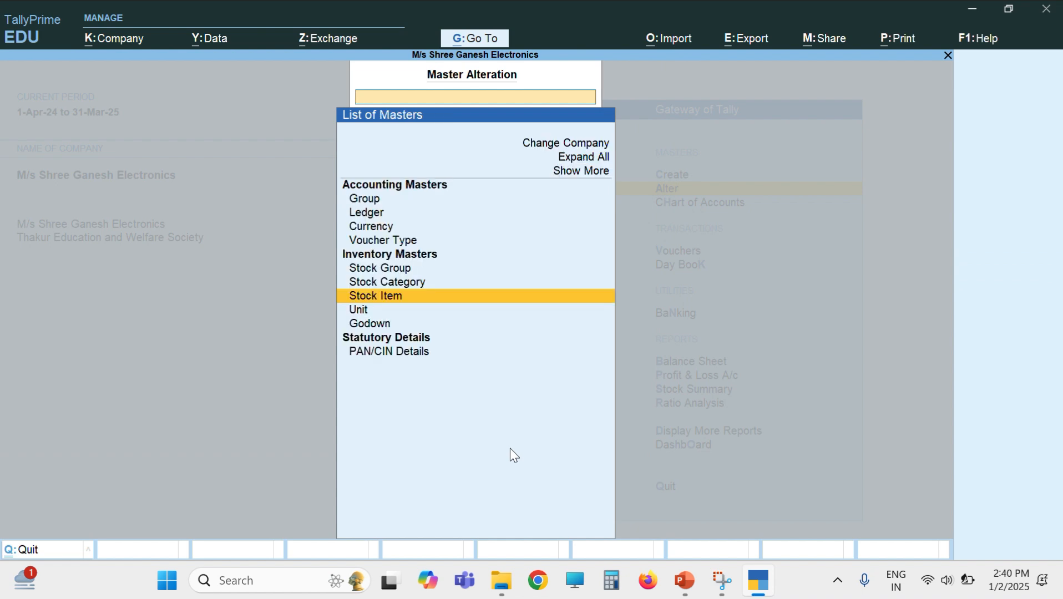
pyautogui.press('Escape')
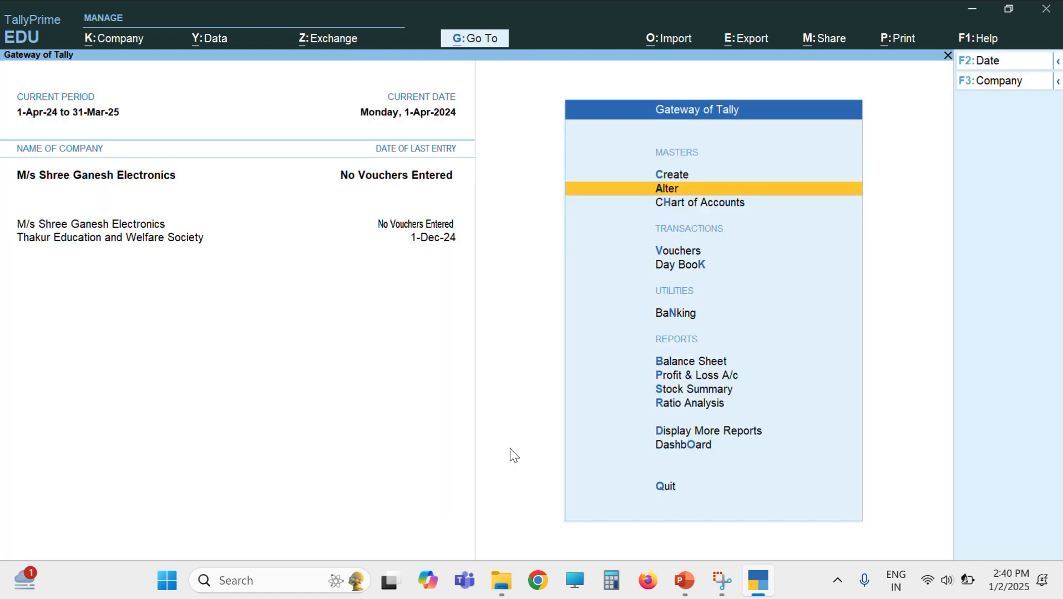
pyautogui.press('Down')
pyautogui.press('Down')
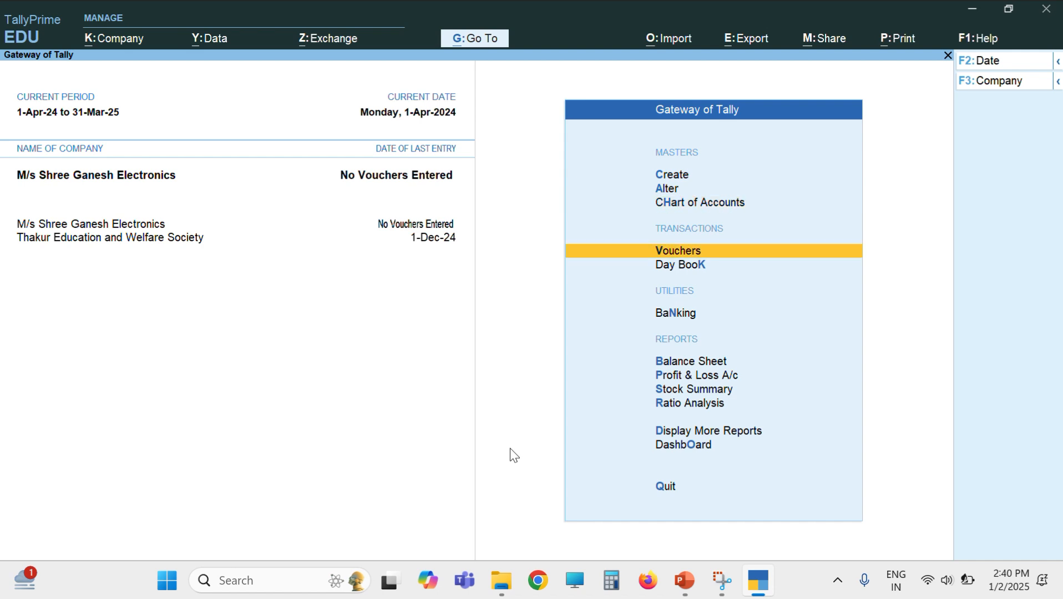
pyautogui.press('Down')
pyautogui.press('Down')
pyautogui.press('Up')
pyautogui.press('Up')
pyautogui.press('Return')
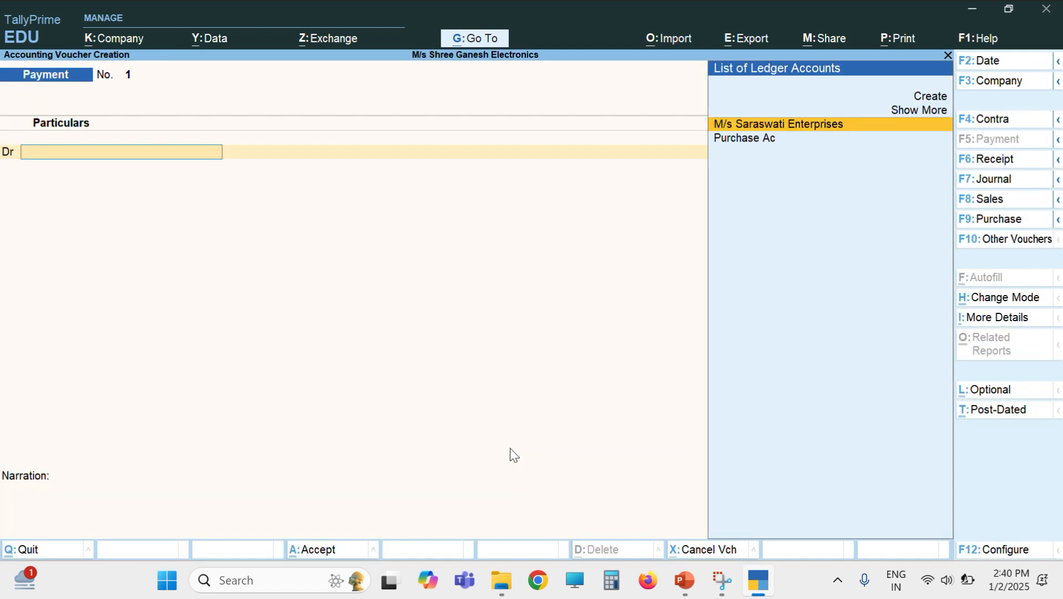
pyautogui.click(993, 219)
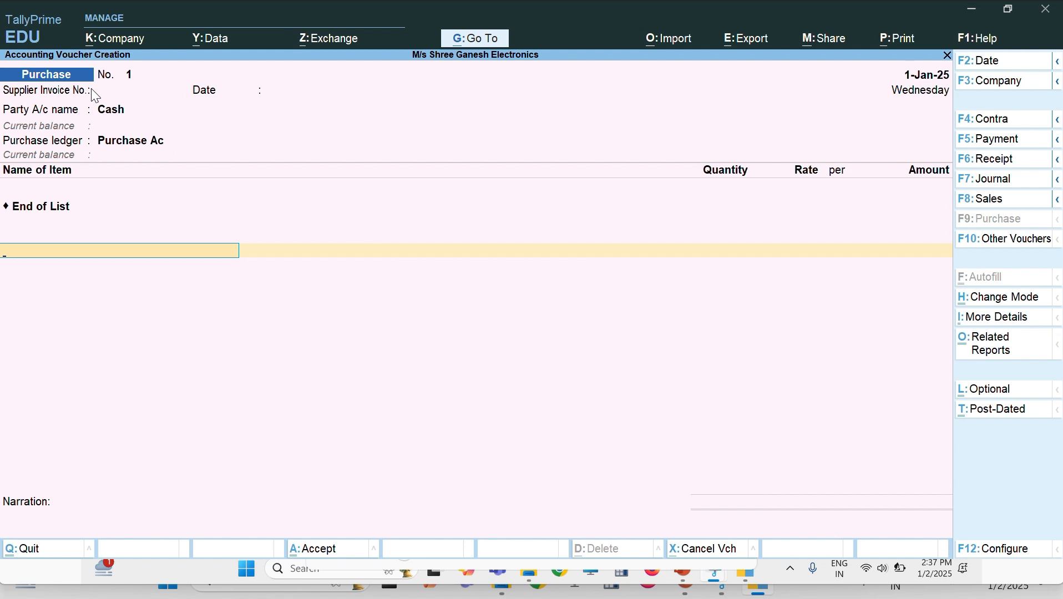
# Step: Enter supplier invoice number 123/25 and set the voucher date to 1-1-25
pyautogui.click(131, 95)
pyautogui.write('123/')
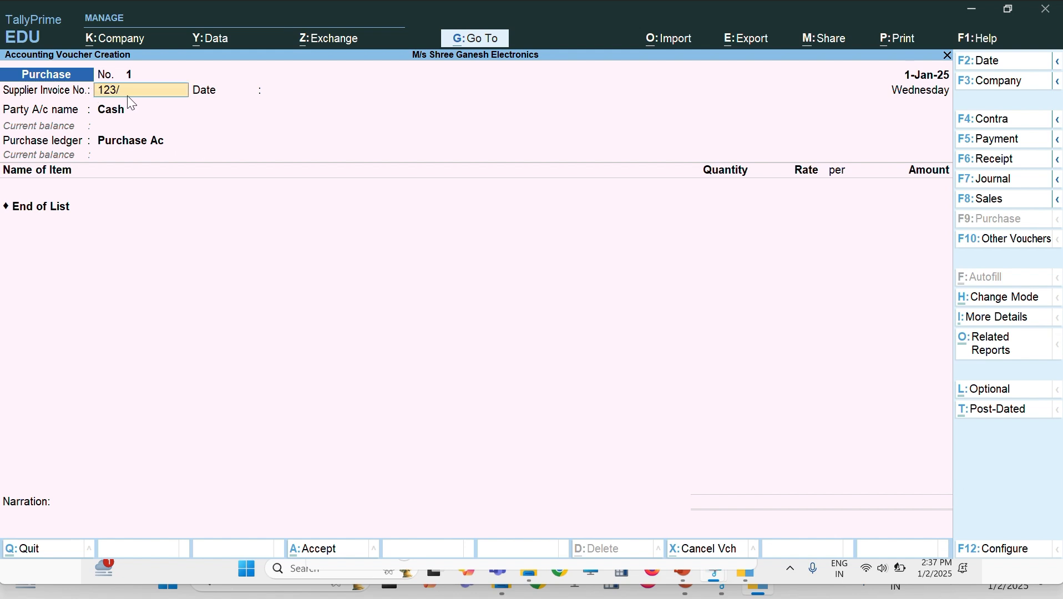
pyautogui.write('25')
pyautogui.press('Return')
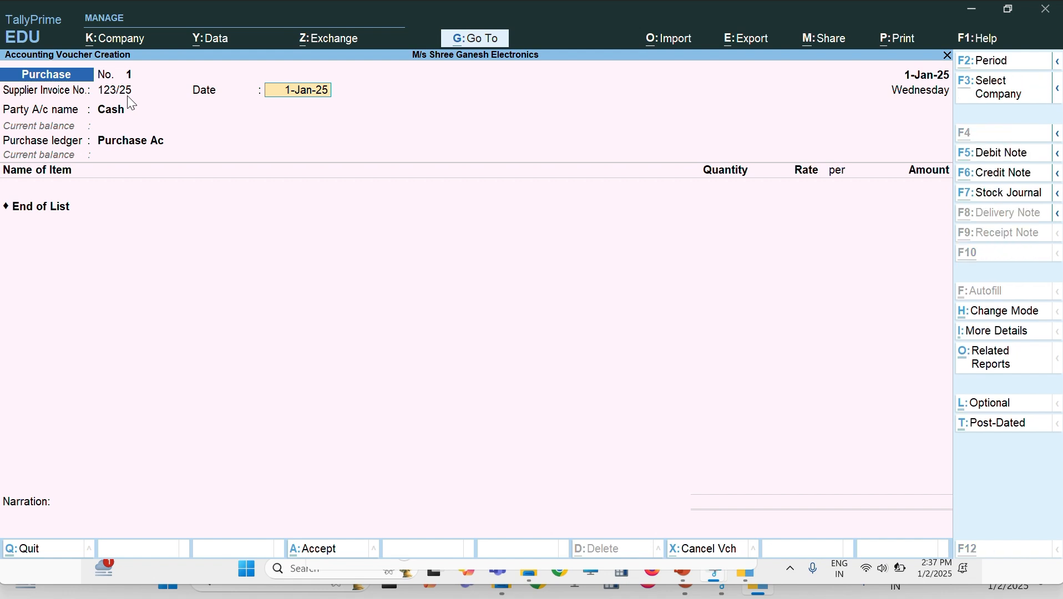
pyautogui.hotkey('alt', 'F2')
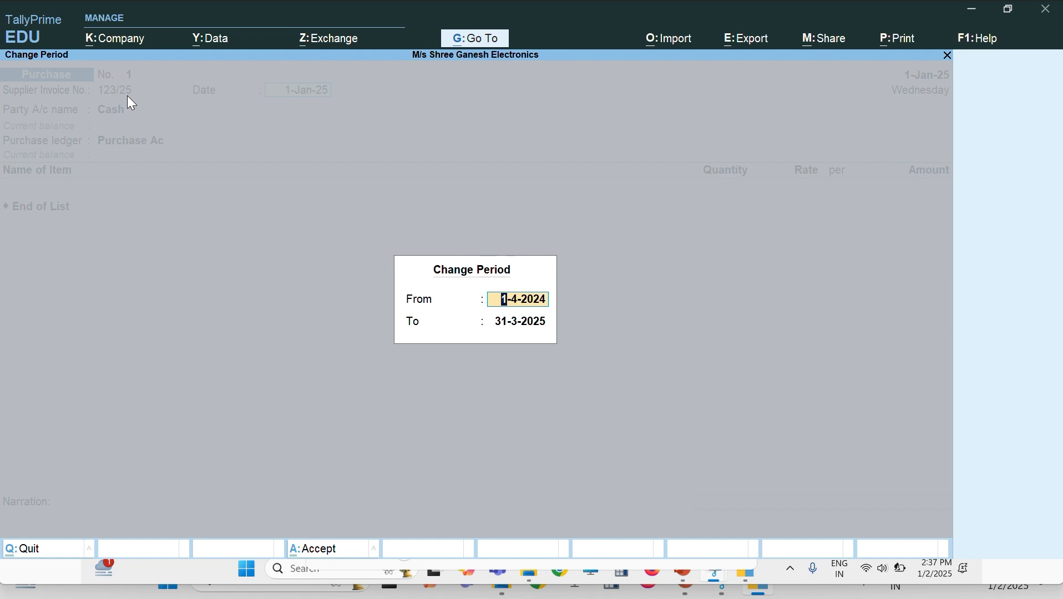
pyautogui.press('Return')
pyautogui.press('Return')
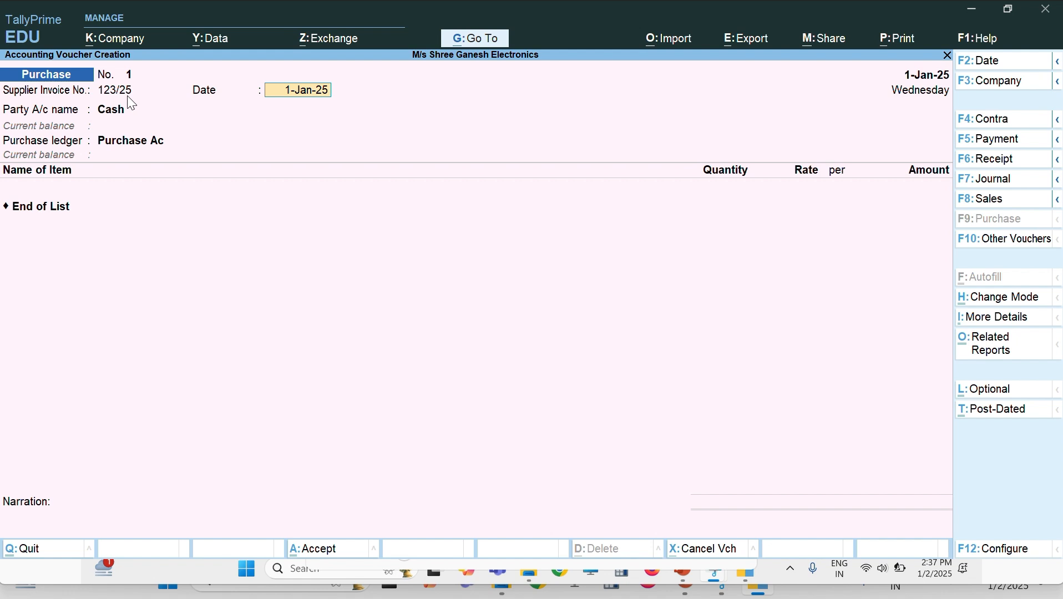
pyautogui.press('F2')
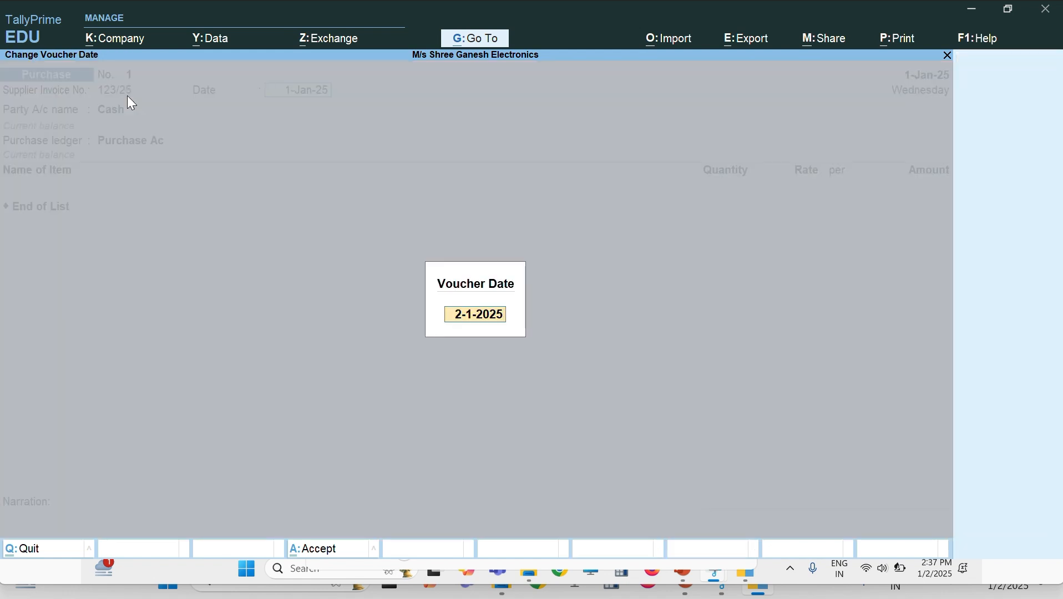
pyautogui.write('1-1-25')
pyautogui.press('Return')
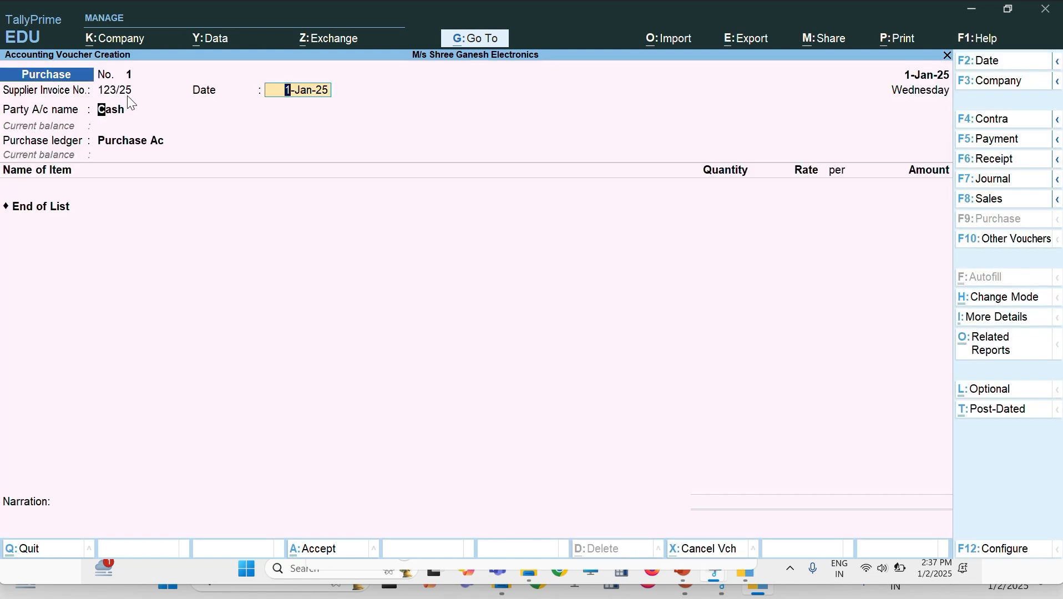
# Step: Choose M/s Saraswati Enterprises as party, accept its details, and keep Purchase Ac as ledger
pyautogui.press('Return')
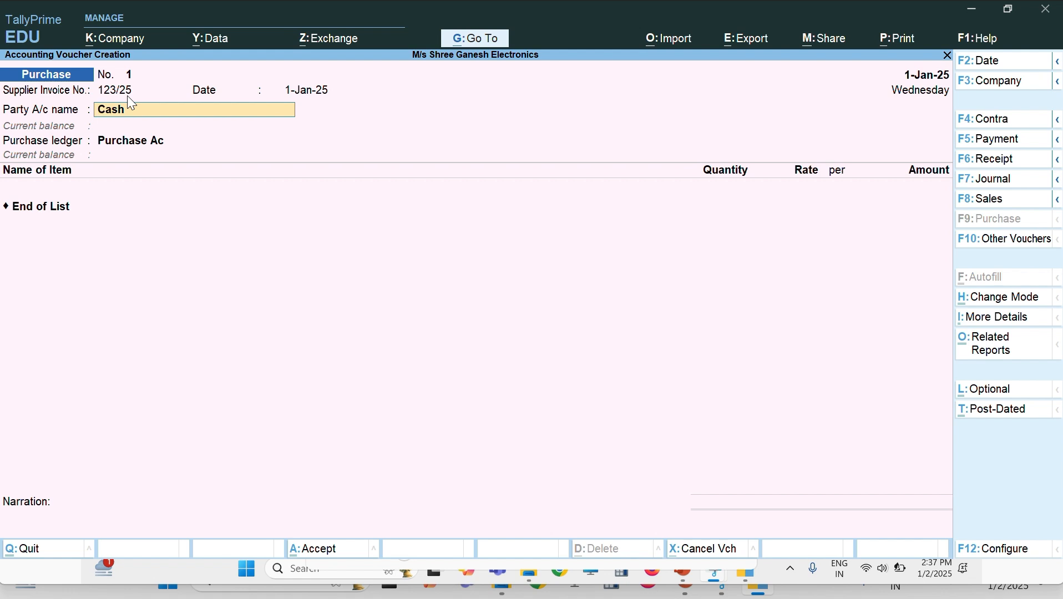
pyautogui.write('S')
pyautogui.press('Down')
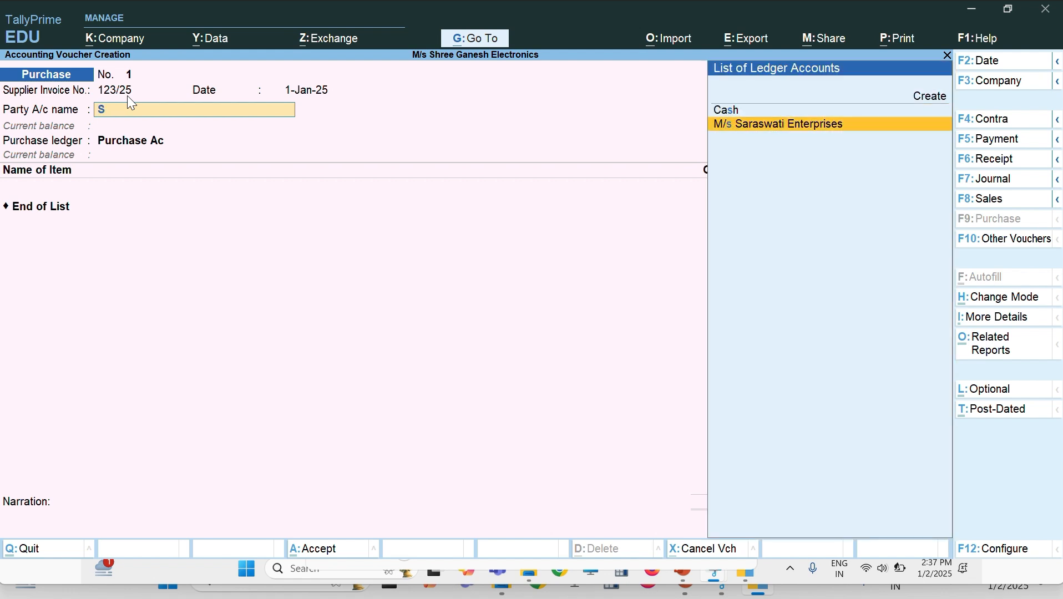
pyautogui.press('Return')
pyautogui.press('Return')
pyautogui.press('Return')
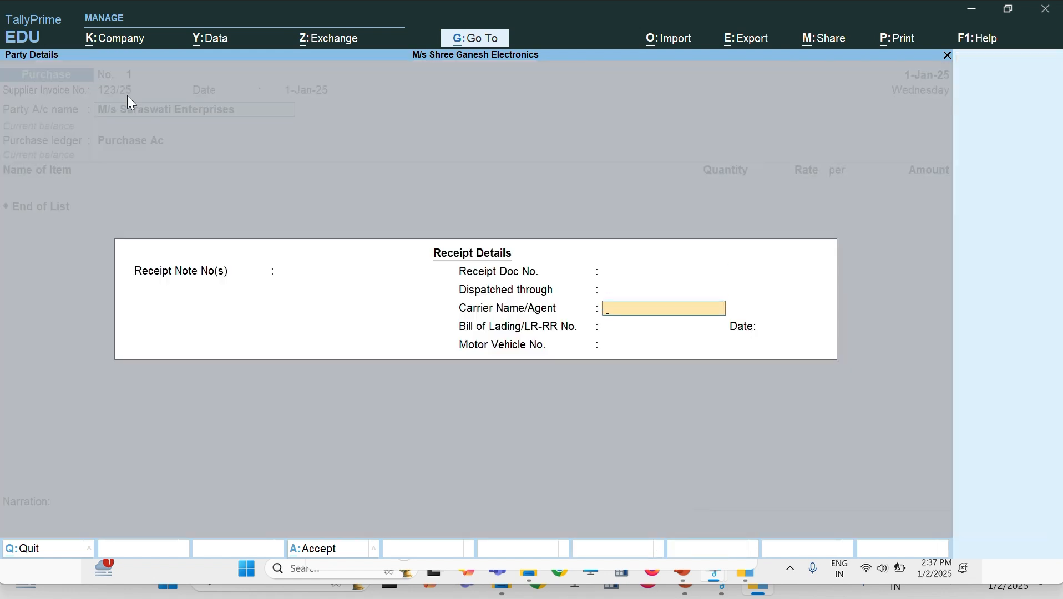
pyautogui.press('Return')
pyautogui.press('Return')
pyautogui.press('Return')
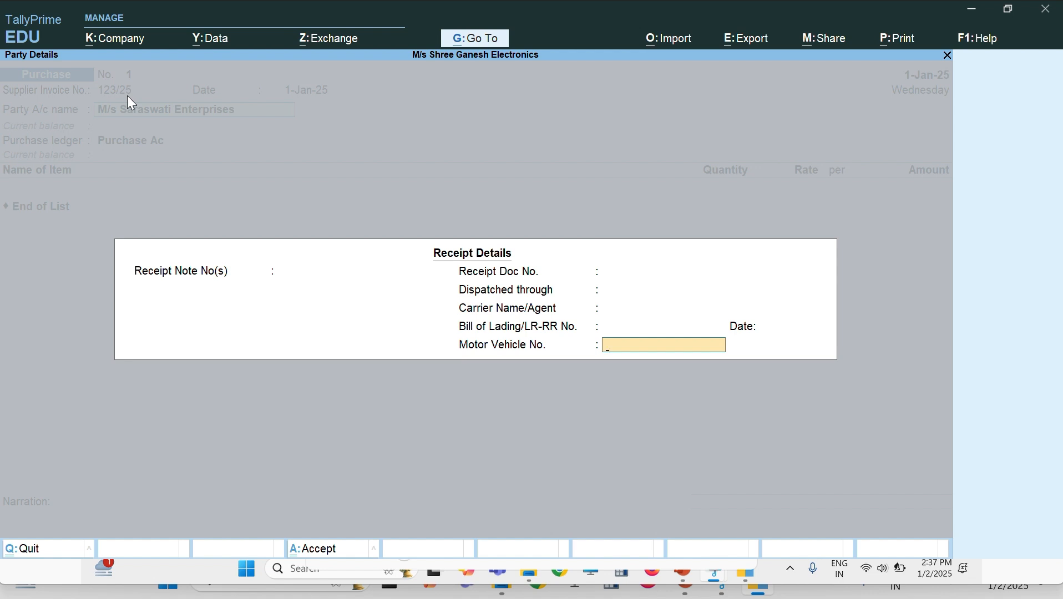
pyautogui.press('Return')
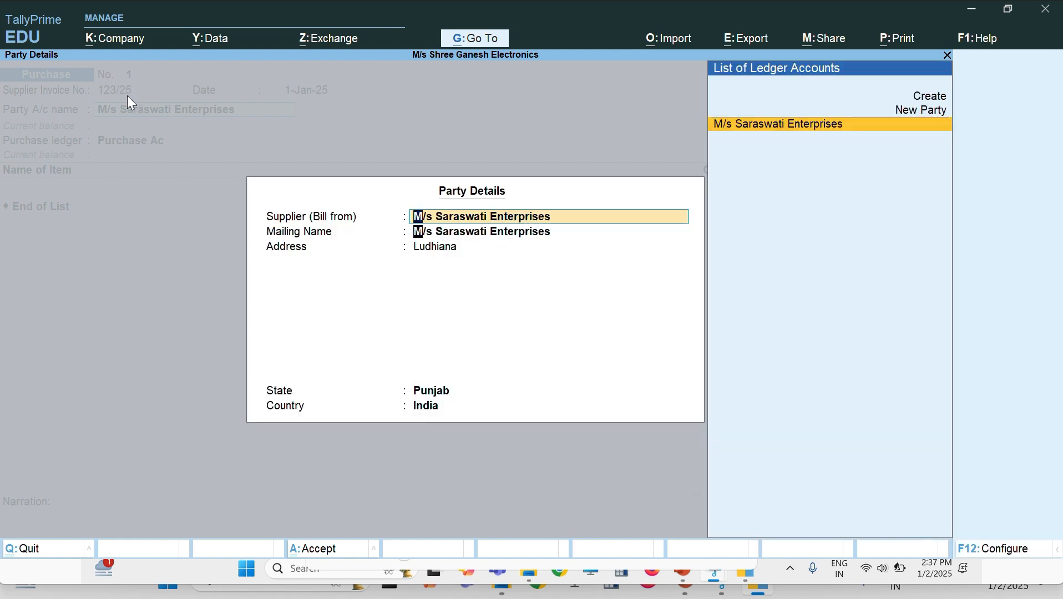
pyautogui.press('Return')
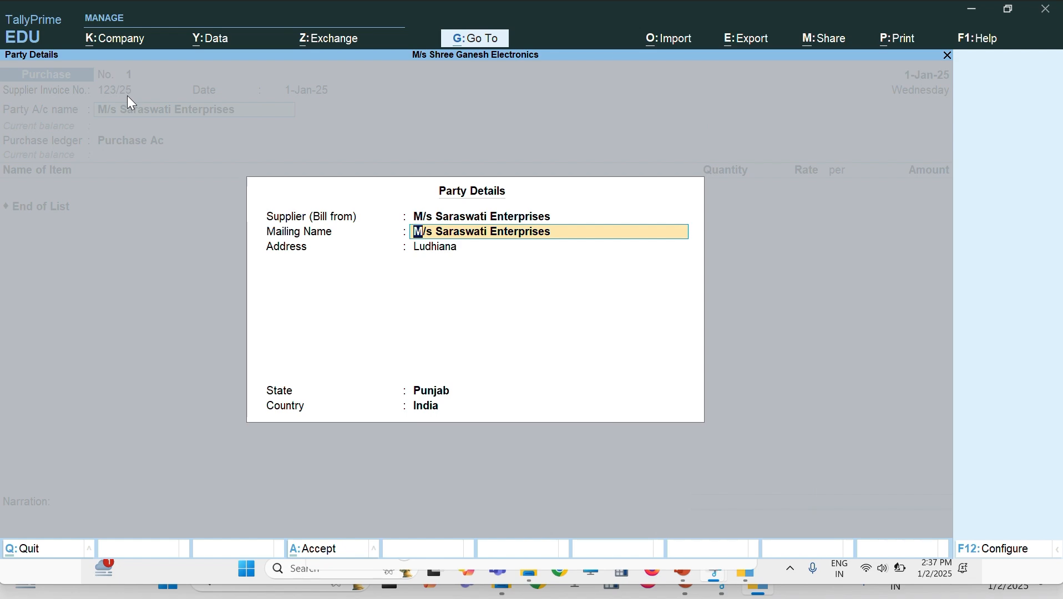
pyautogui.press('Return')
pyautogui.press('Return')
pyautogui.press('Return')
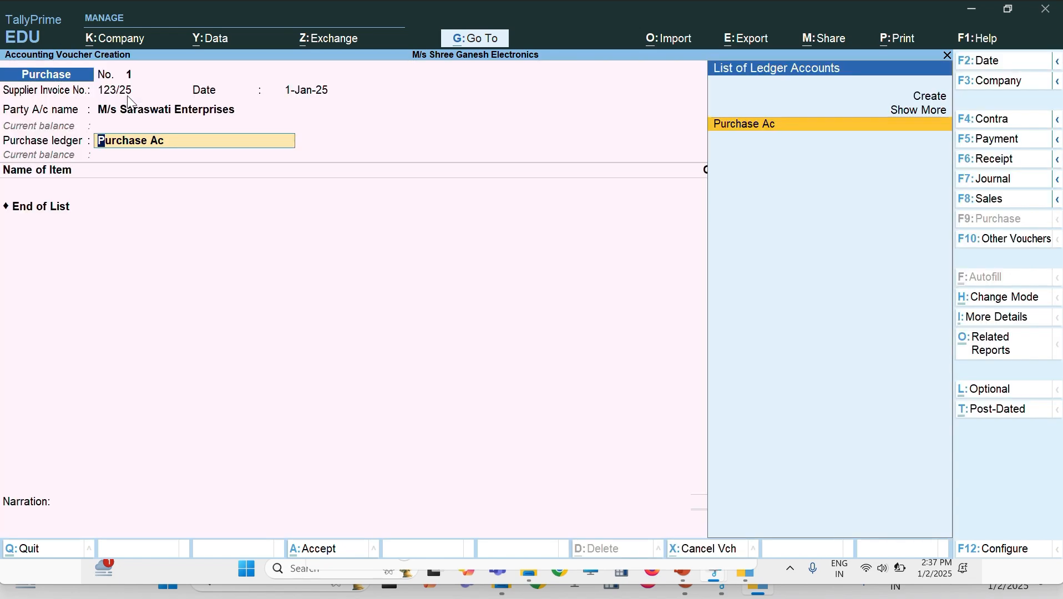
pyautogui.press('Return')
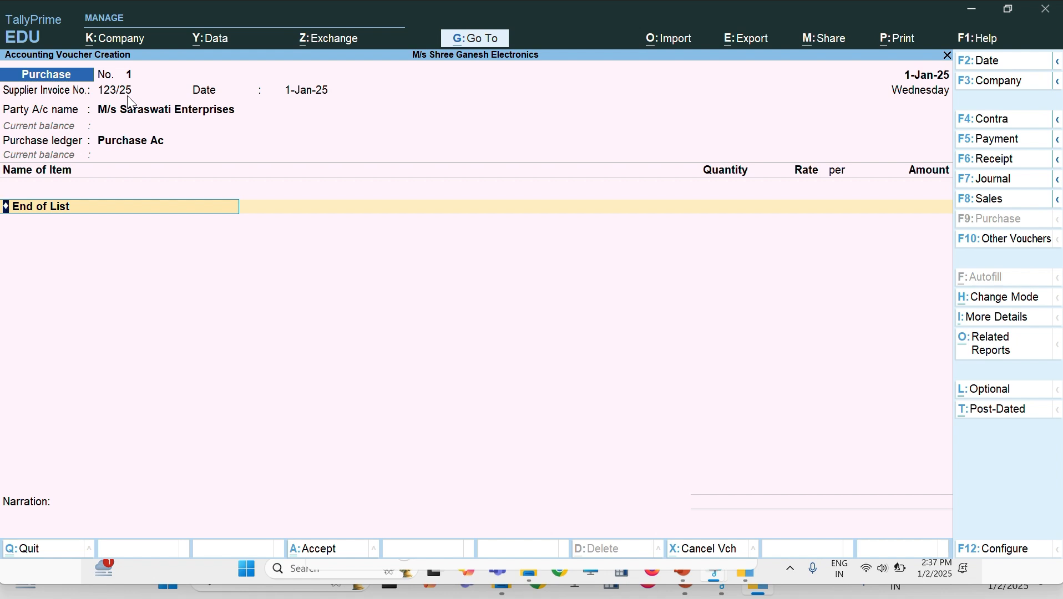
# Step: Add 1 Ton Lg Split Ac: 10 pcs from Godown 1 at 27,500, totalling 2,75,000
pyautogui.write('Sp')
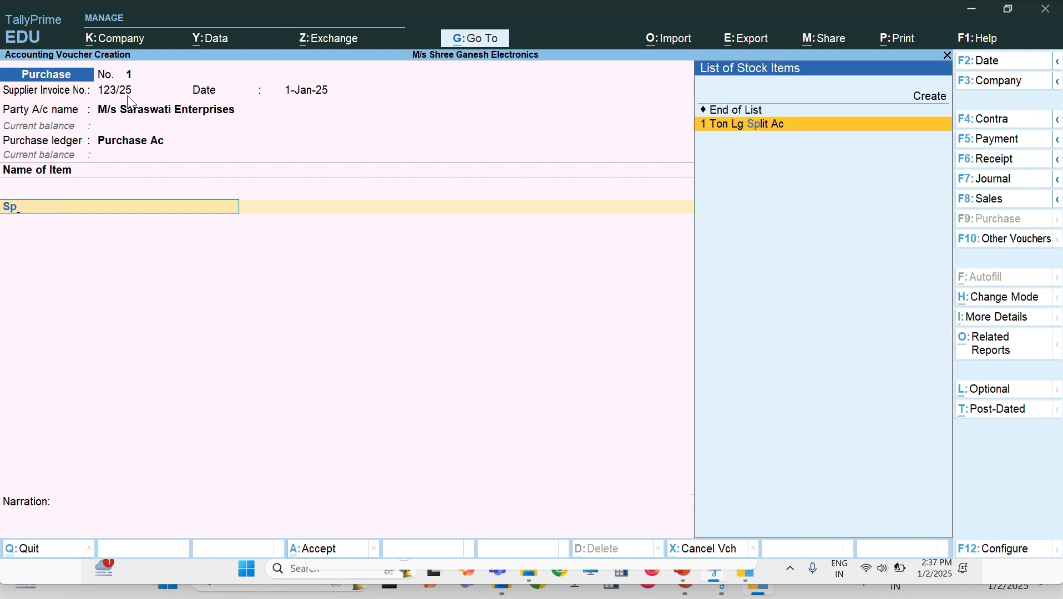
pyautogui.press('Return')
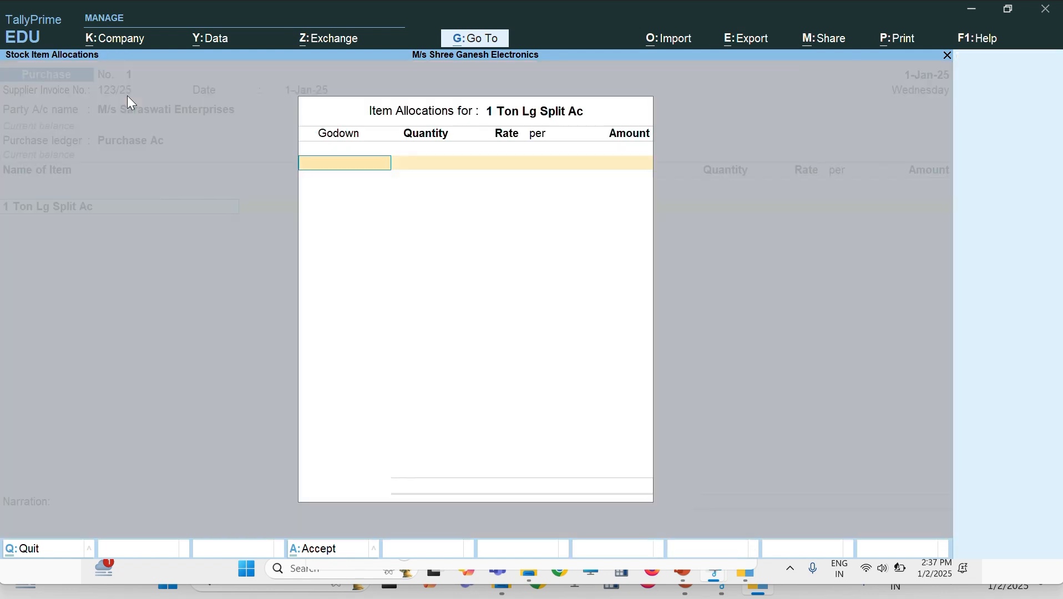
pyautogui.press('Return')
pyautogui.press('BackSpace')
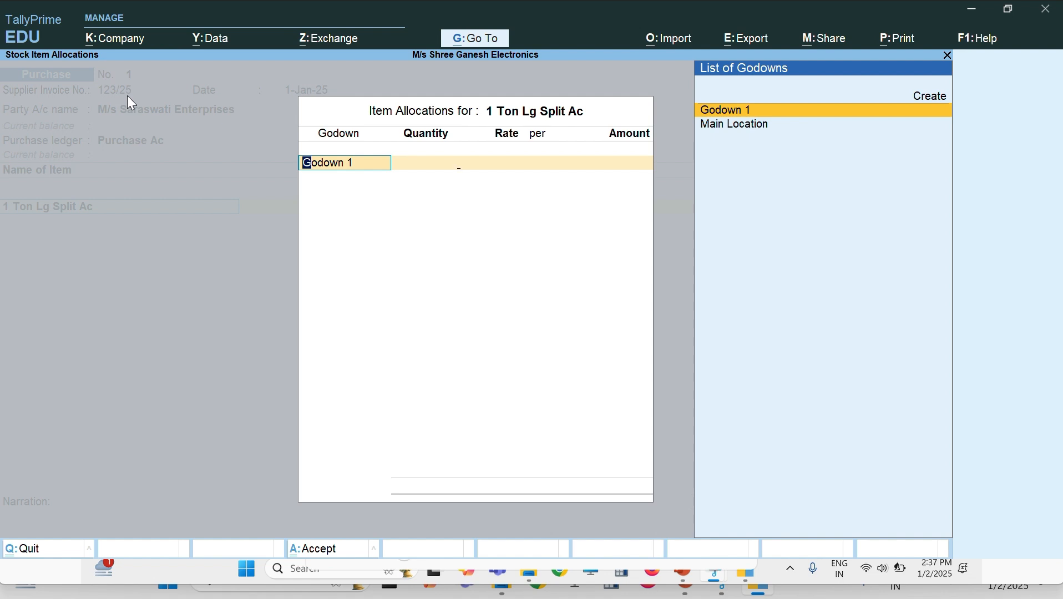
pyautogui.press('Return')
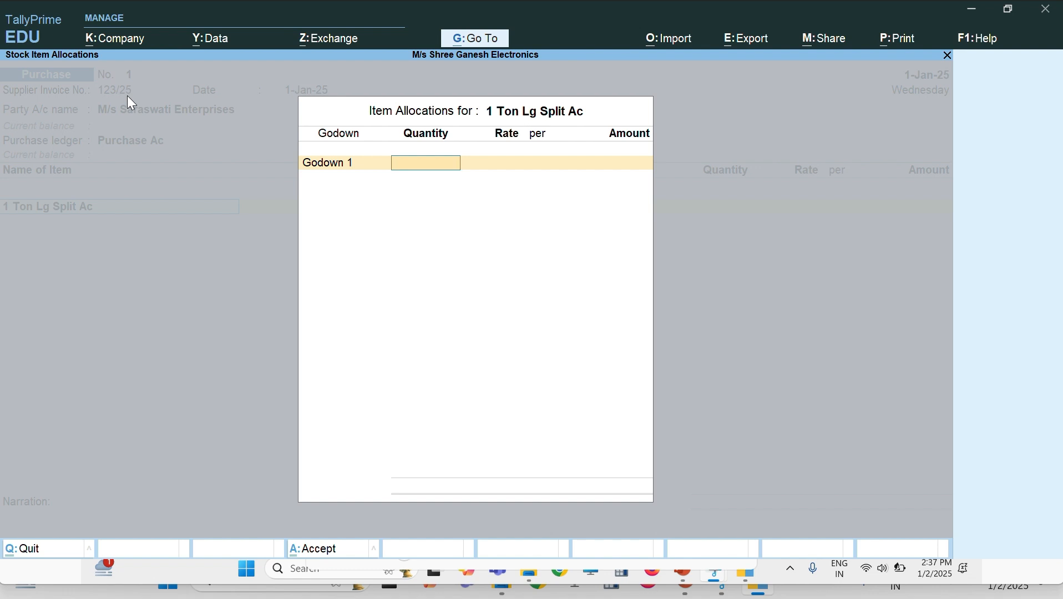
pyautogui.write('10')
pyautogui.press('Return')
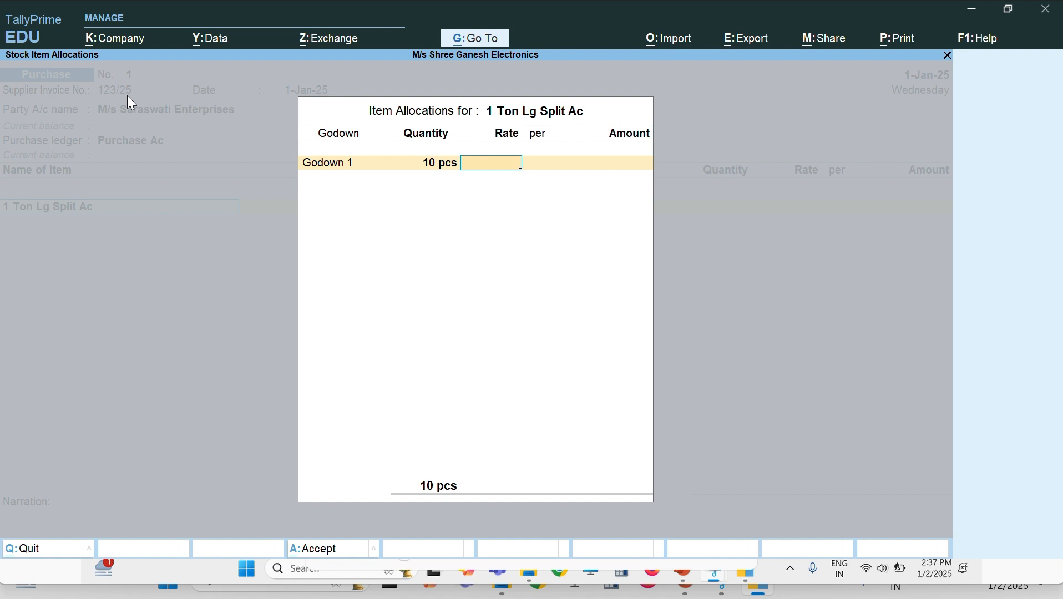
pyautogui.write('27,500')
pyautogui.press('Return')
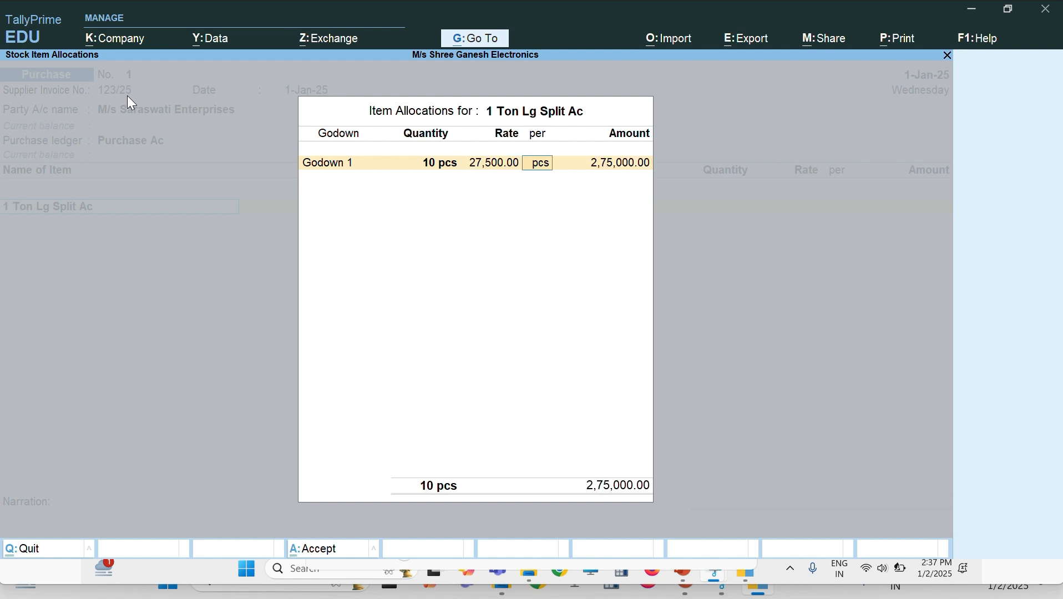
pyautogui.press('Return')
pyautogui.press('Return')
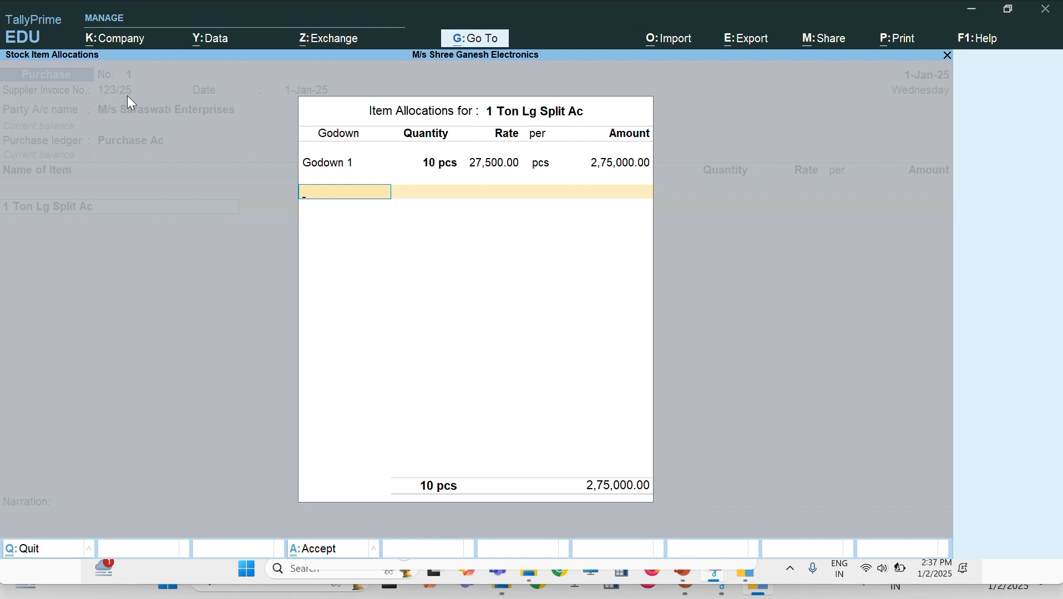
pyautogui.press('Return')
pyautogui.press('Return')
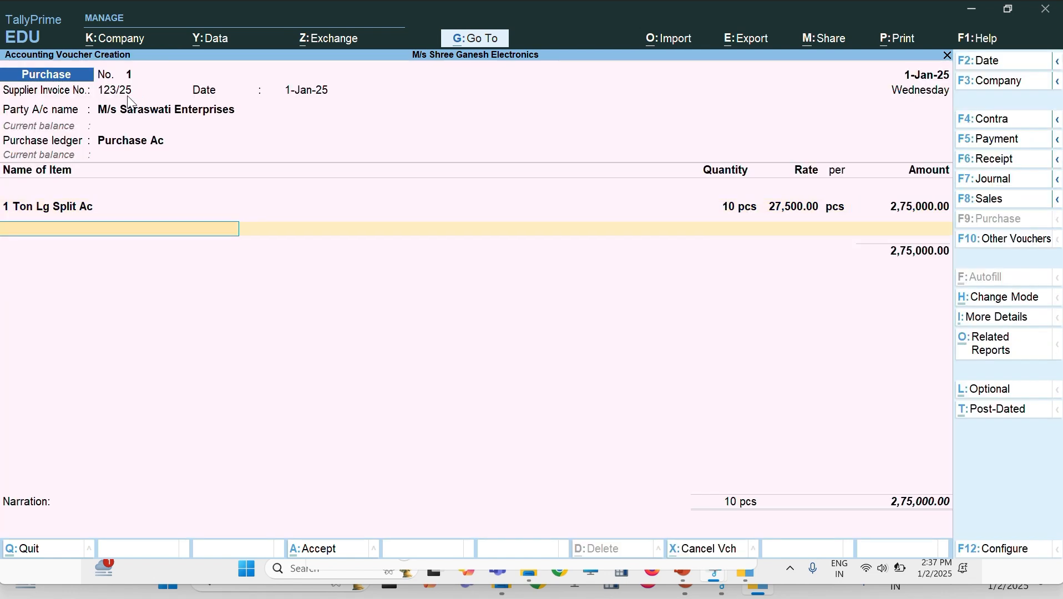
# Step: Add 1.5 Ton Voltas Window Ac: 3 pcs from Godown 1 at 25,000, totalling 75,000
pyautogui.write('1.5')
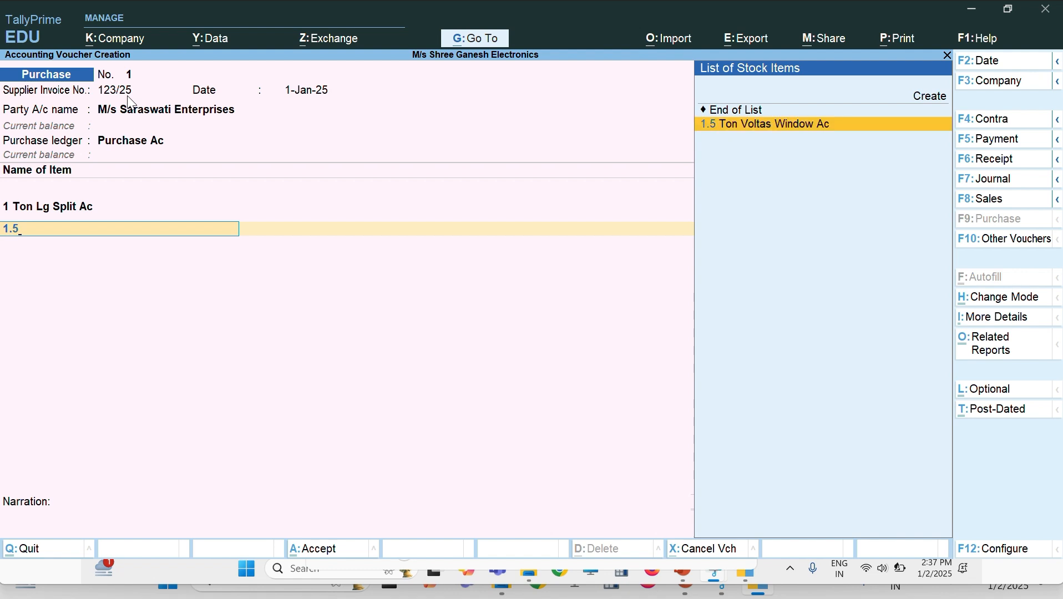
pyautogui.press('Return')
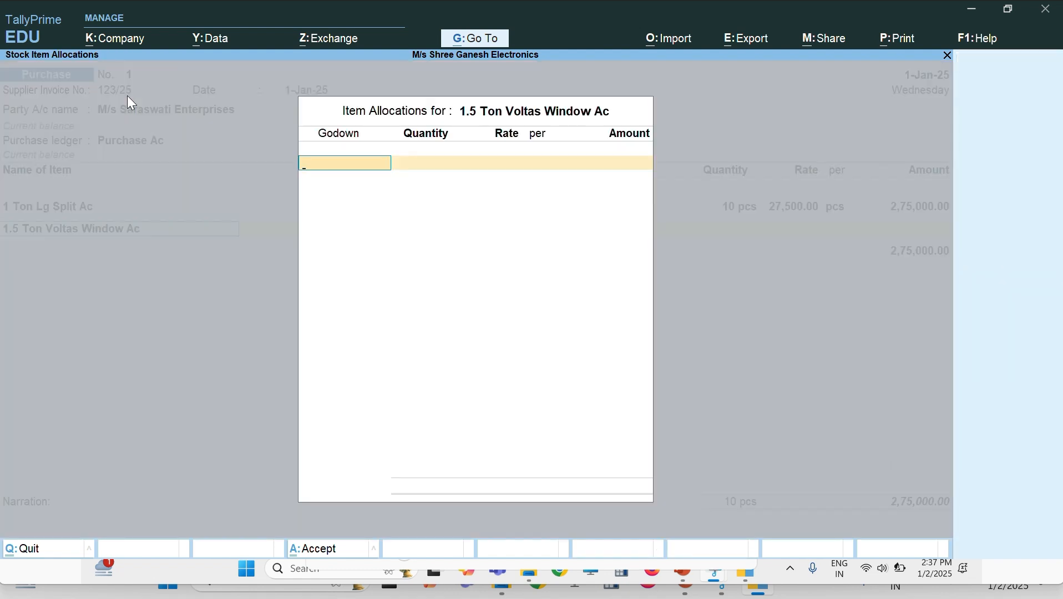
pyautogui.write('G')
pyautogui.press('Return')
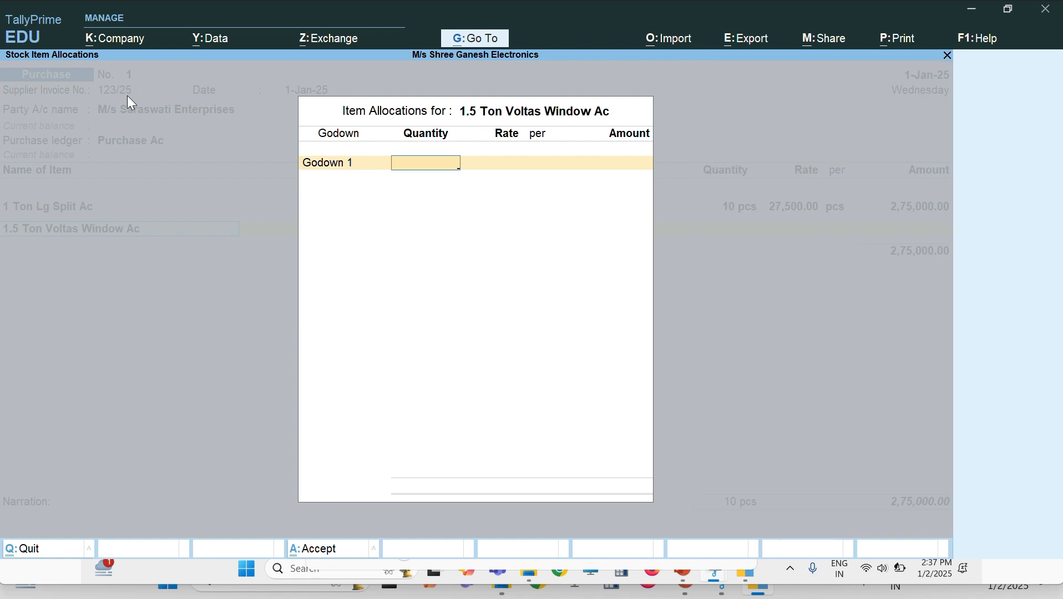
pyautogui.write('3')
pyautogui.press('Return')
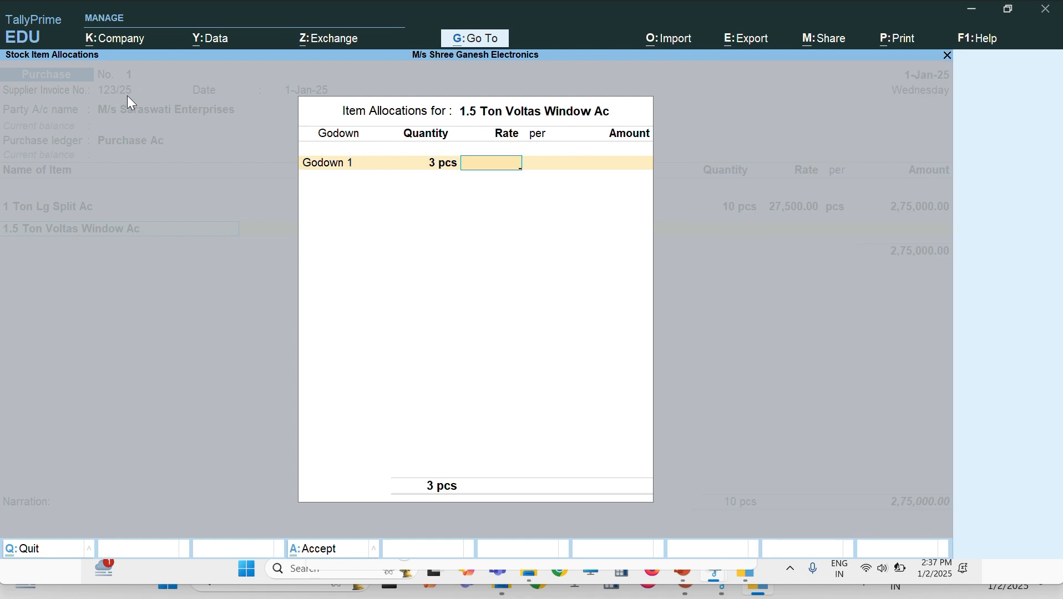
pyautogui.write('25,000')
pyautogui.press('Return')
pyautogui.press('Return')
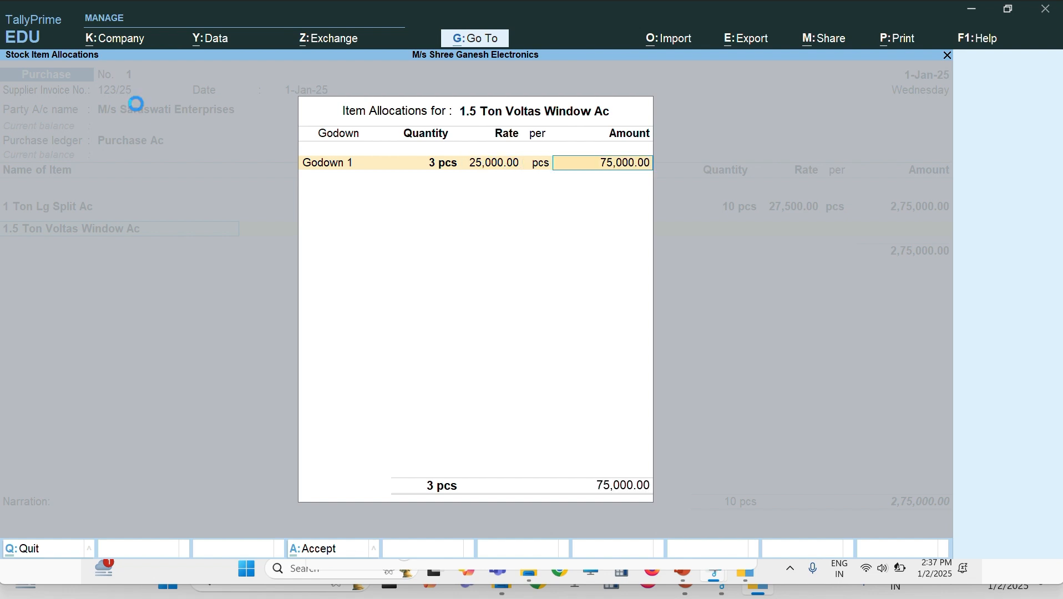
pyautogui.press('Return')
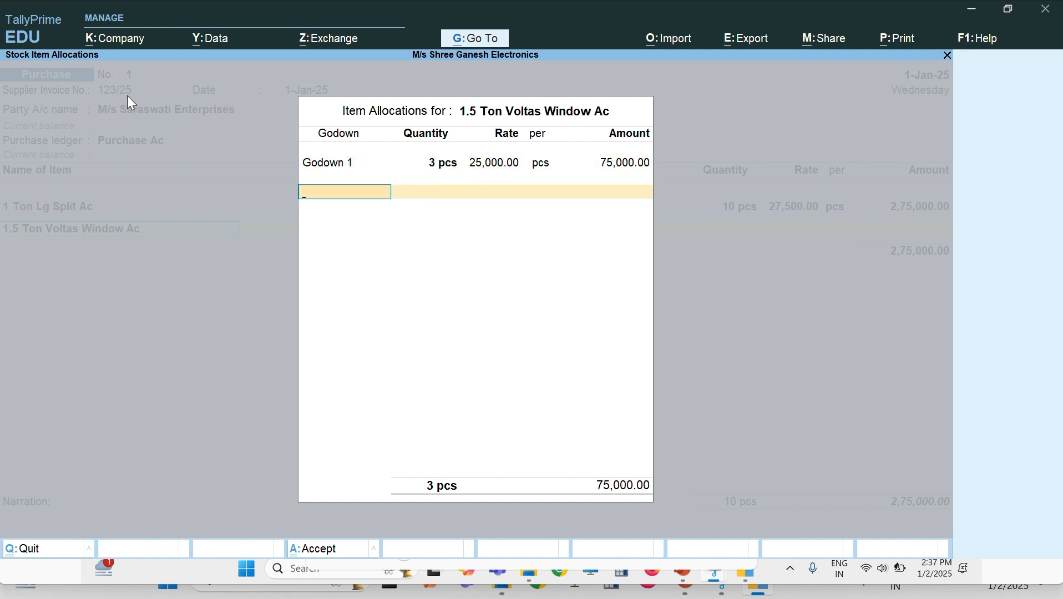
pyautogui.write('s')
pyautogui.press('Return')
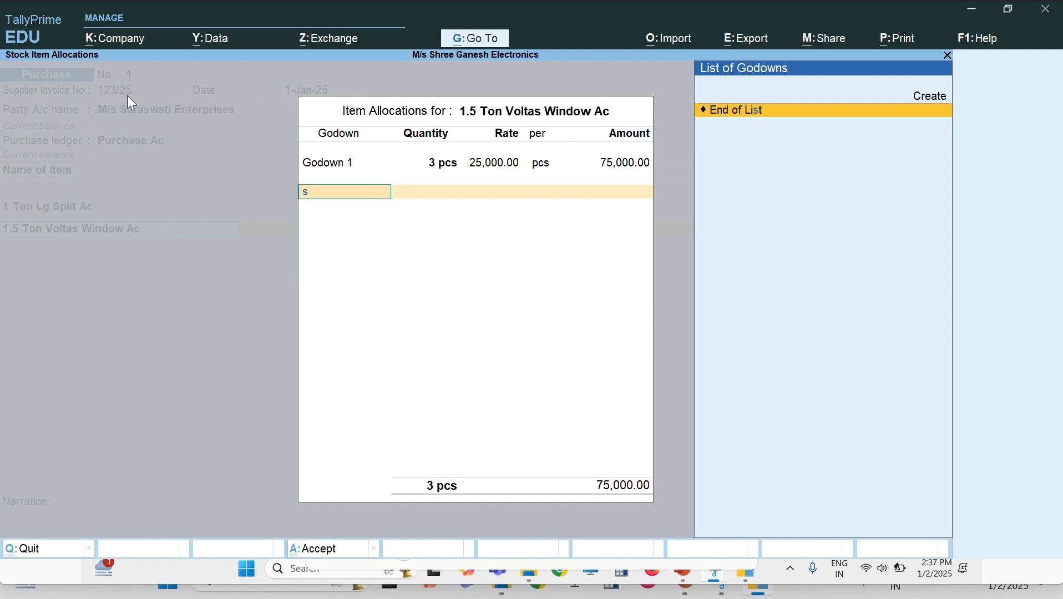
pyautogui.press('BackSpace')
pyautogui.press('Return')
# Step: Add 43 inch Samsung Smart Tv: 5 pcs from Godown 1 at 35,000, totalling 1,75,000
pyautogui.press('Return')
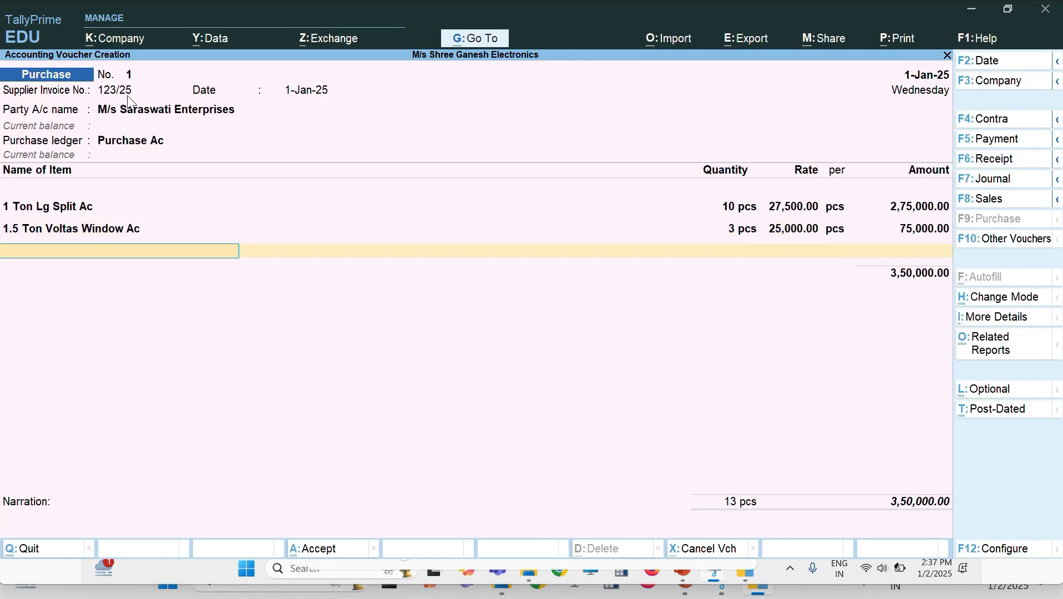
pyautogui.write('43')
pyautogui.press('Return')
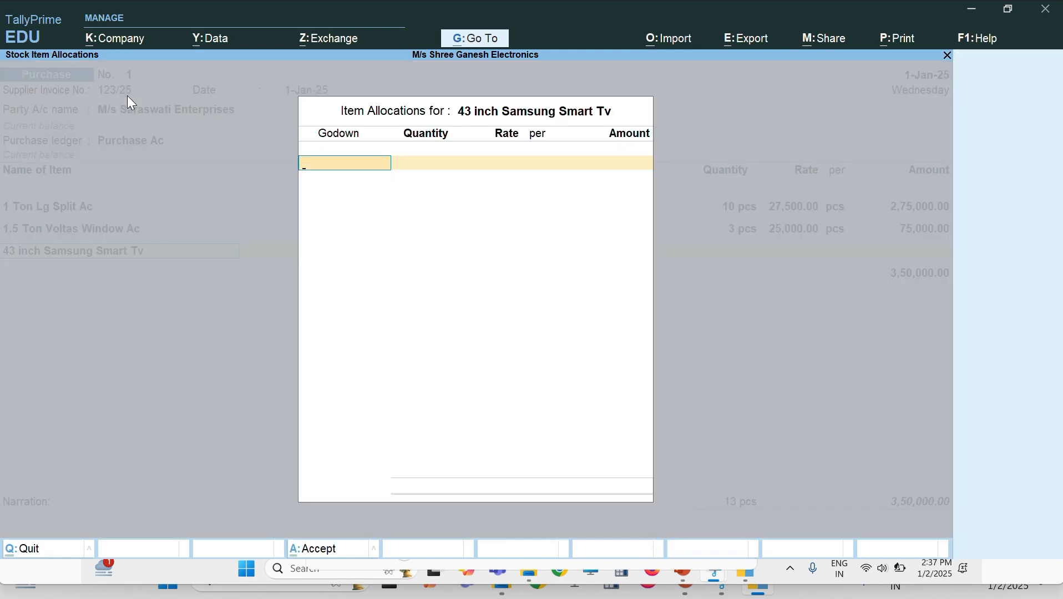
pyautogui.press('Return')
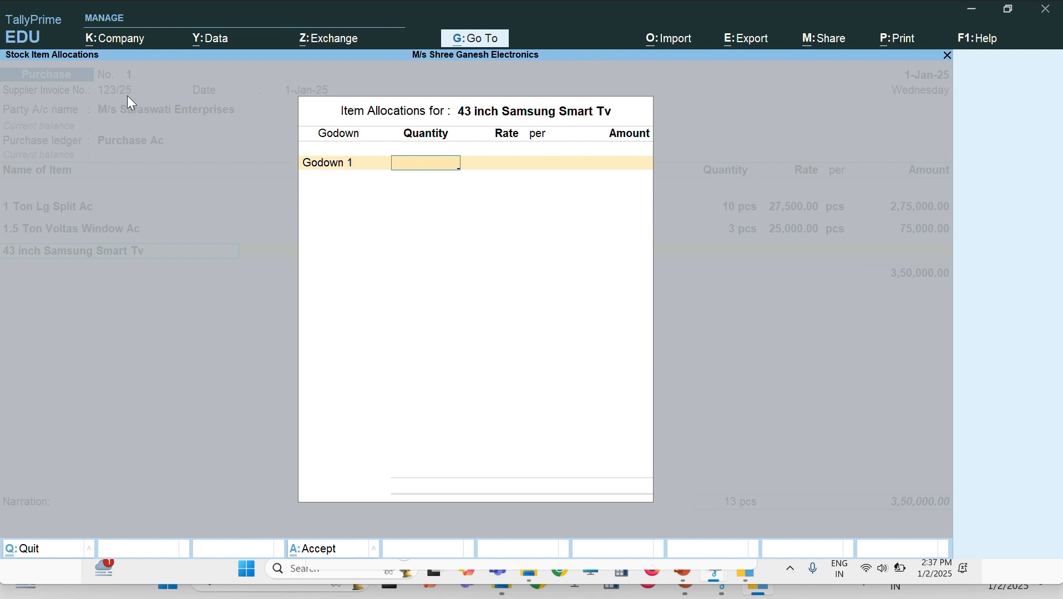
pyautogui.write('5')
pyautogui.press('Return')
pyautogui.write('35000')
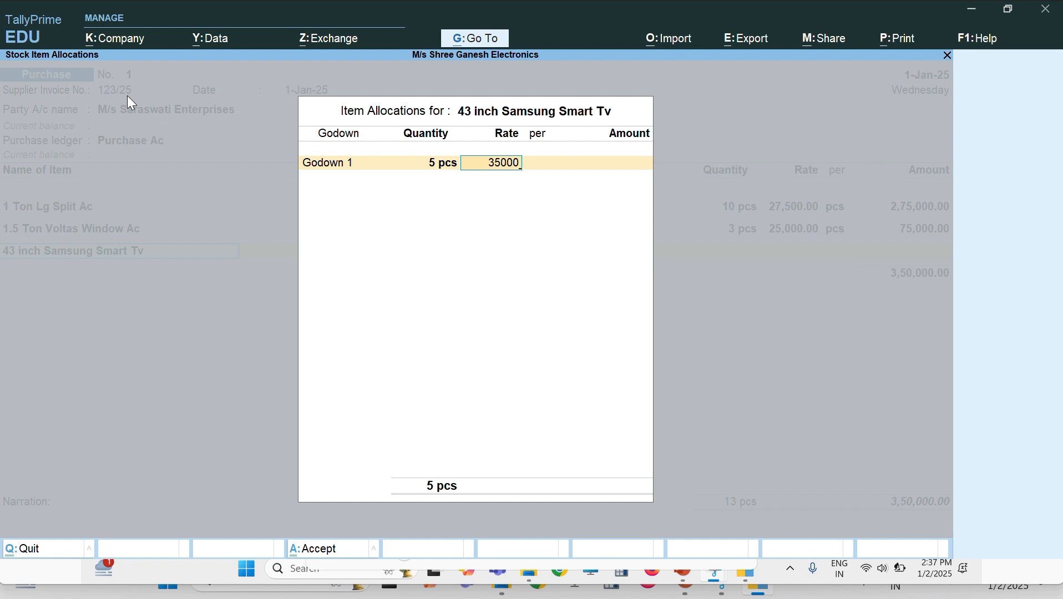
pyautogui.press('Return')
pyautogui.press('Return')
pyautogui.press('Return')
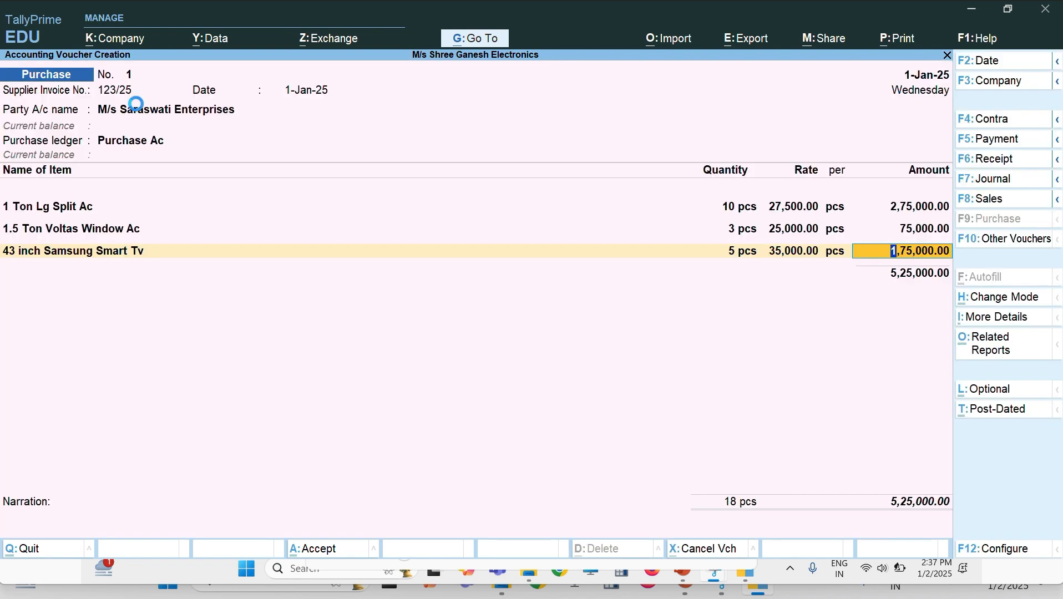
pyautogui.press('Return')
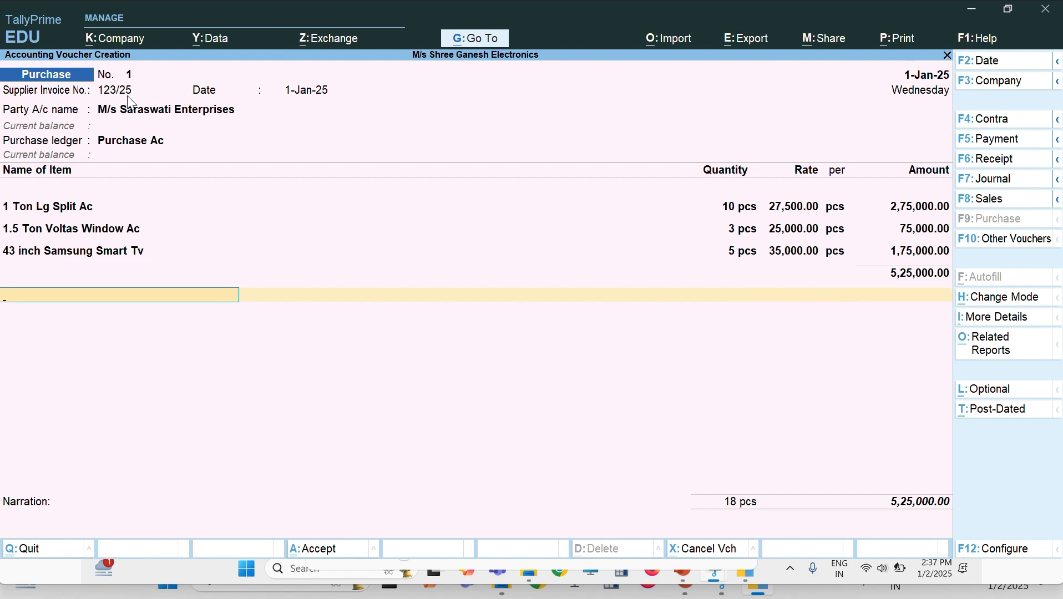
# Step: Close the item list and set bill-wise details to New Ref 123/25 for 5,25,000
pyautogui.press('Return')
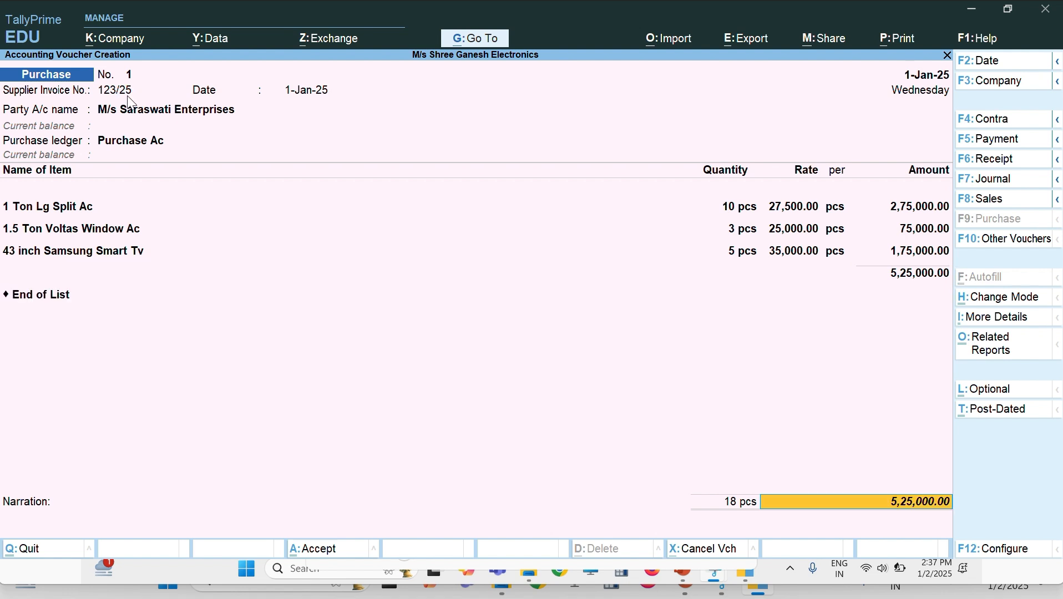
pyautogui.press('Return')
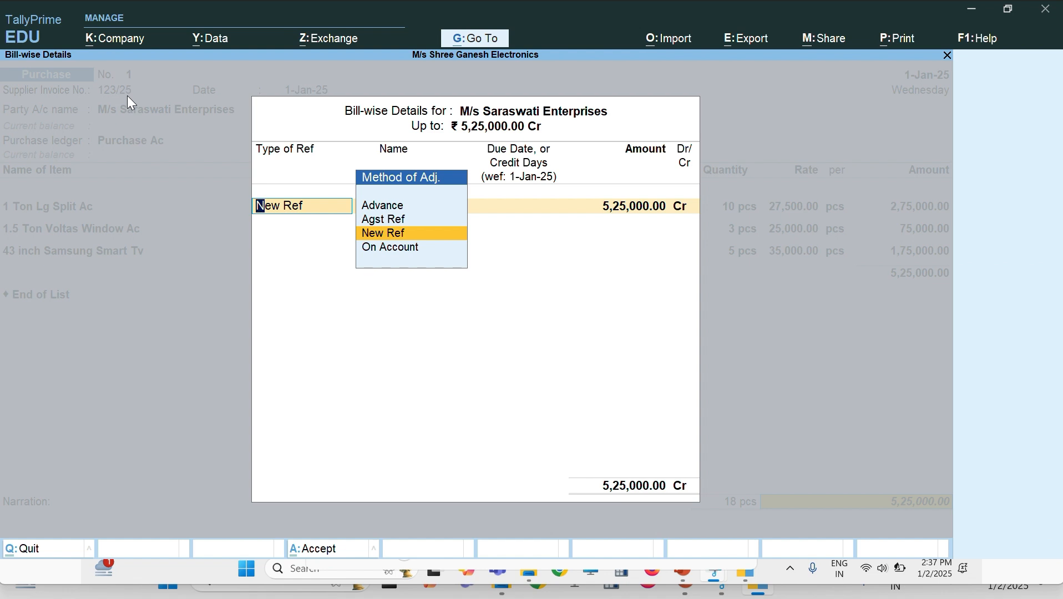
pyautogui.press('Return')
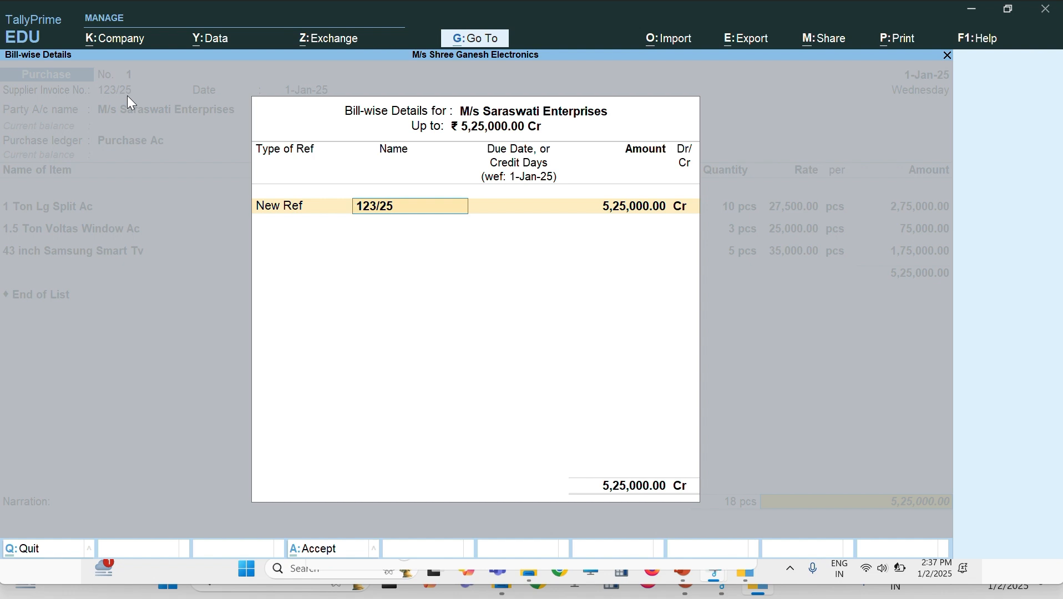
pyautogui.press('Return')
pyautogui.press('Return')
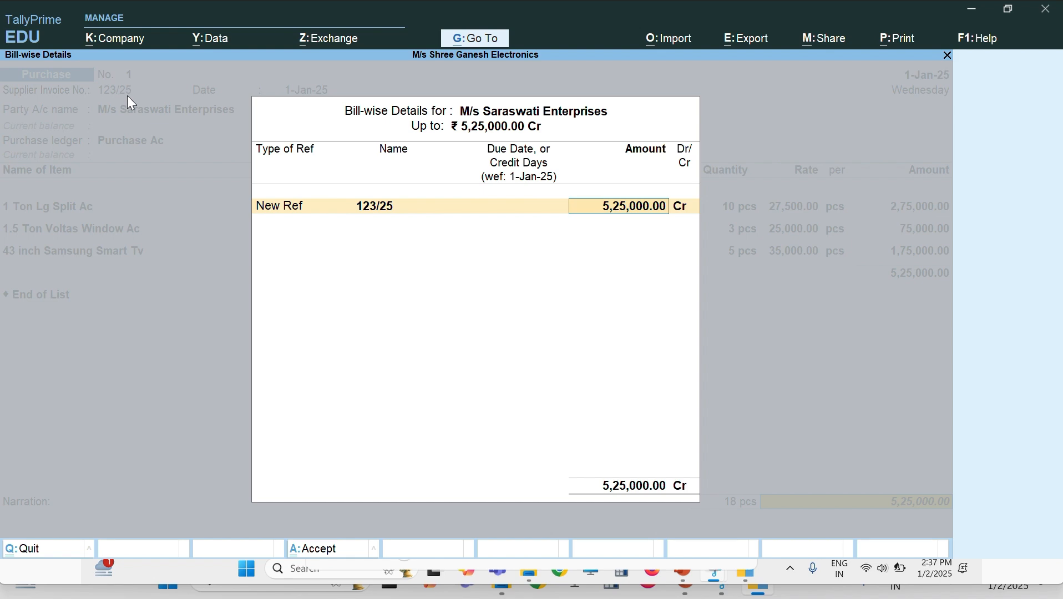
pyautogui.press('Return')
pyautogui.press('Return')
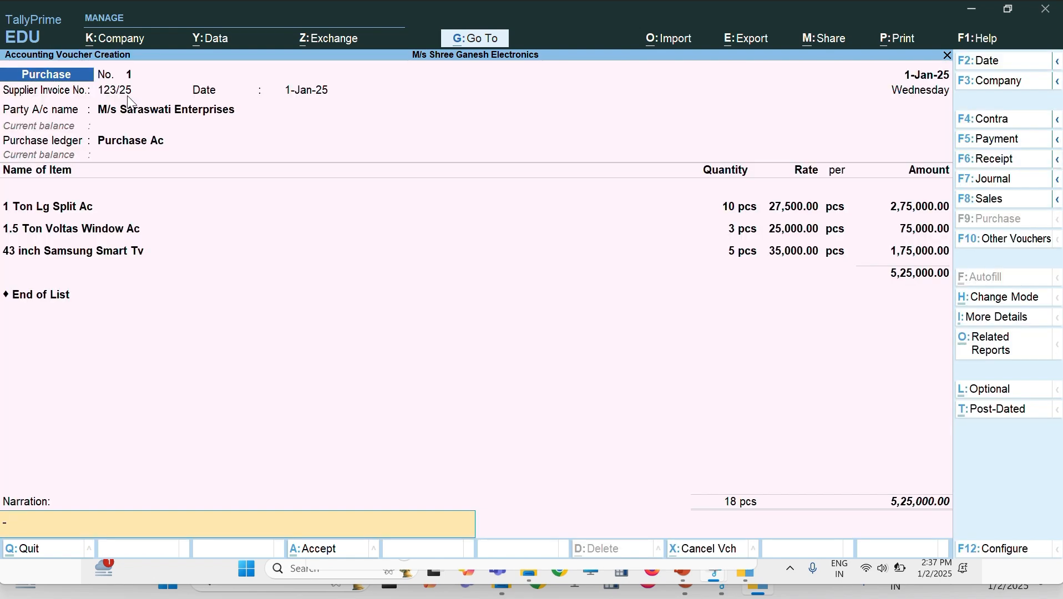
# Step: Enter narration 'purchase goods on credit' and save the voucher
pyautogui.write('purchase goods on credit')
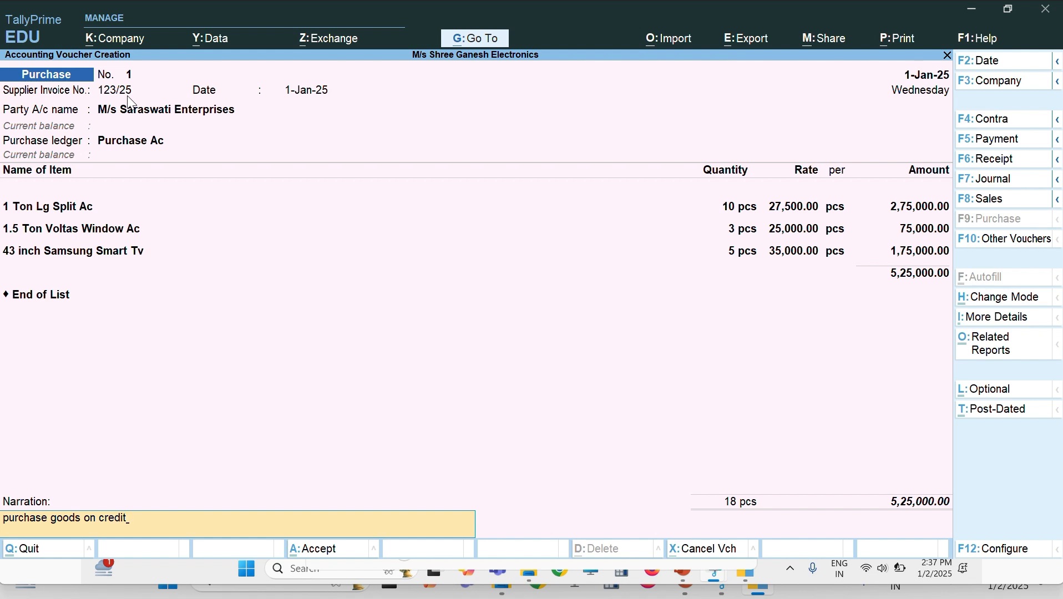
pyautogui.press('Return')
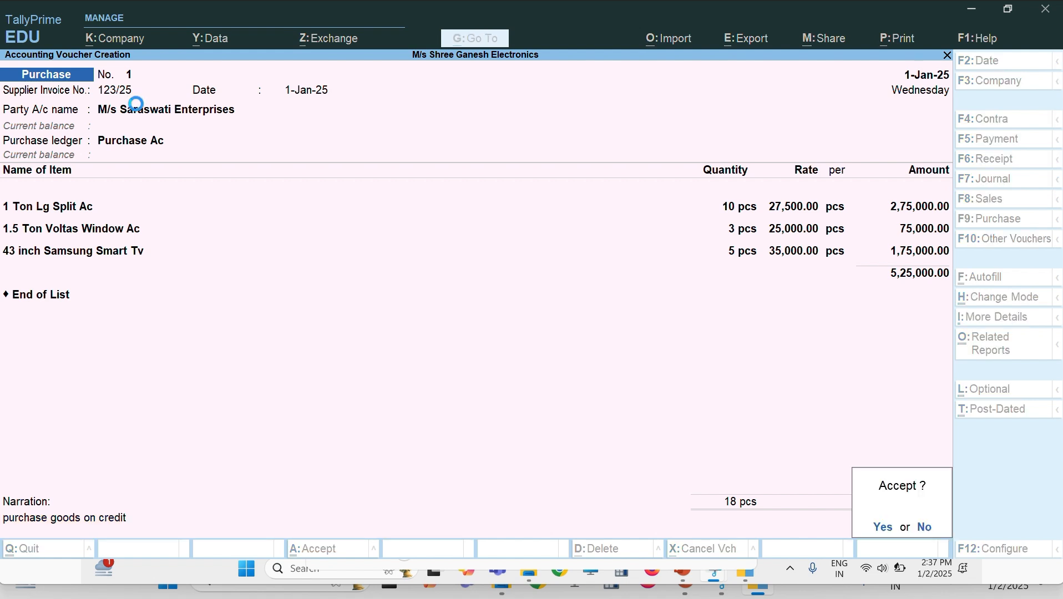
pyautogui.press('Escape')
pyautogui.press('Return')
pyautogui.press('Return')
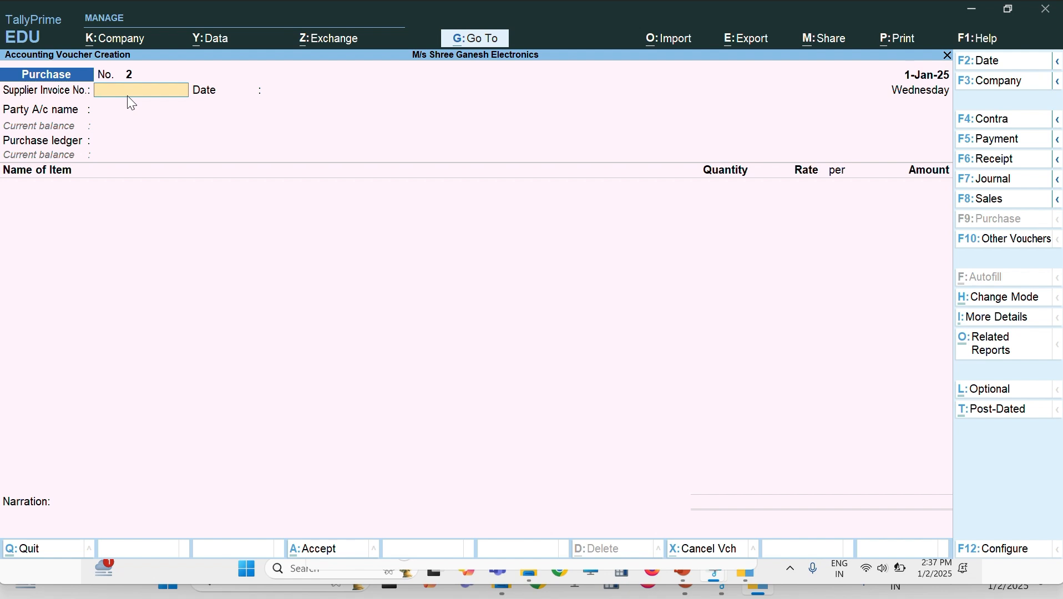
pyautogui.press('Escape')
# Step: Exit voucher entry, then open the Stock Summary and drill into Electronics and Split Ac
pyautogui.press('y')
pyautogui.press('Down')
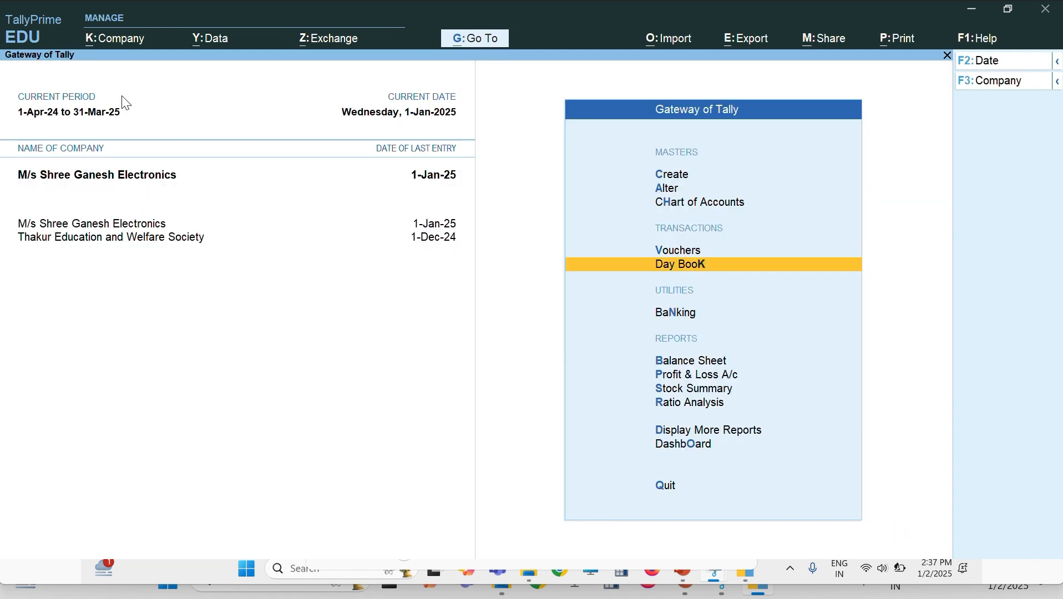
pyautogui.press('Down')
pyautogui.press('Down')
pyautogui.press('Down')
pyautogui.press('Down')
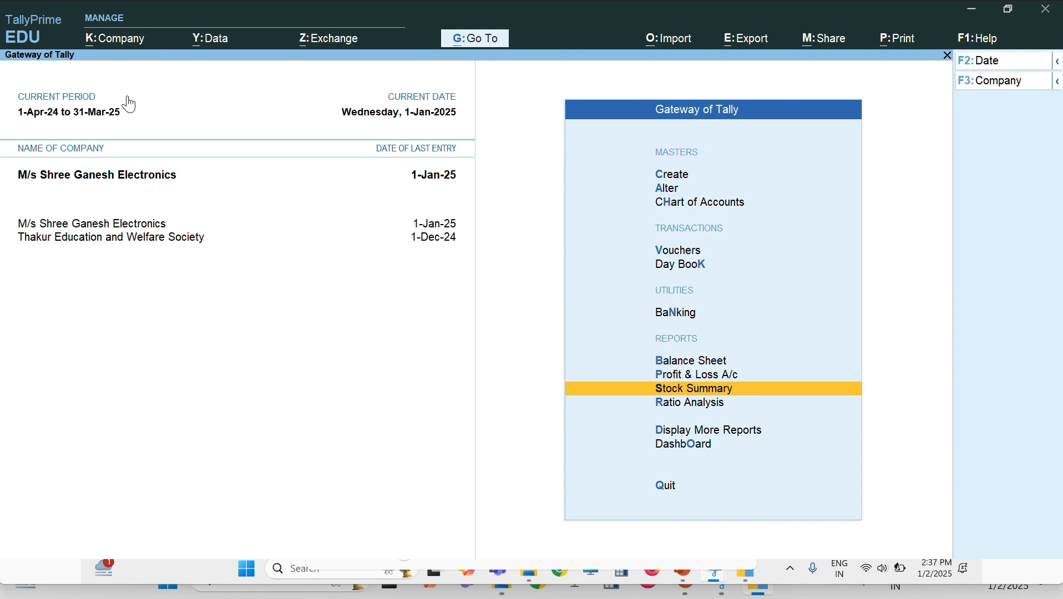
pyautogui.press('Return')
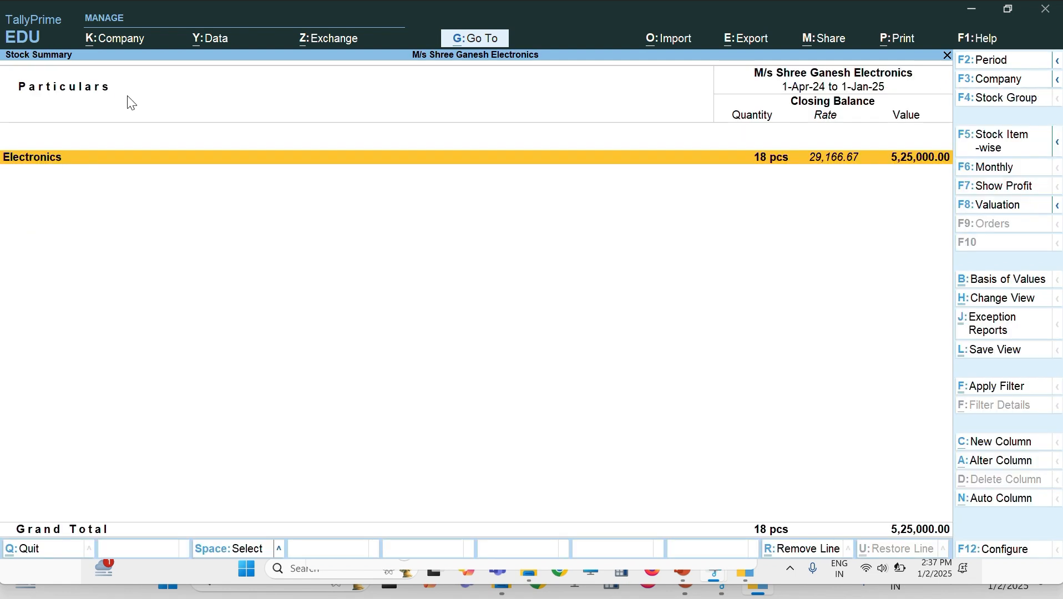
pyautogui.press('Return')
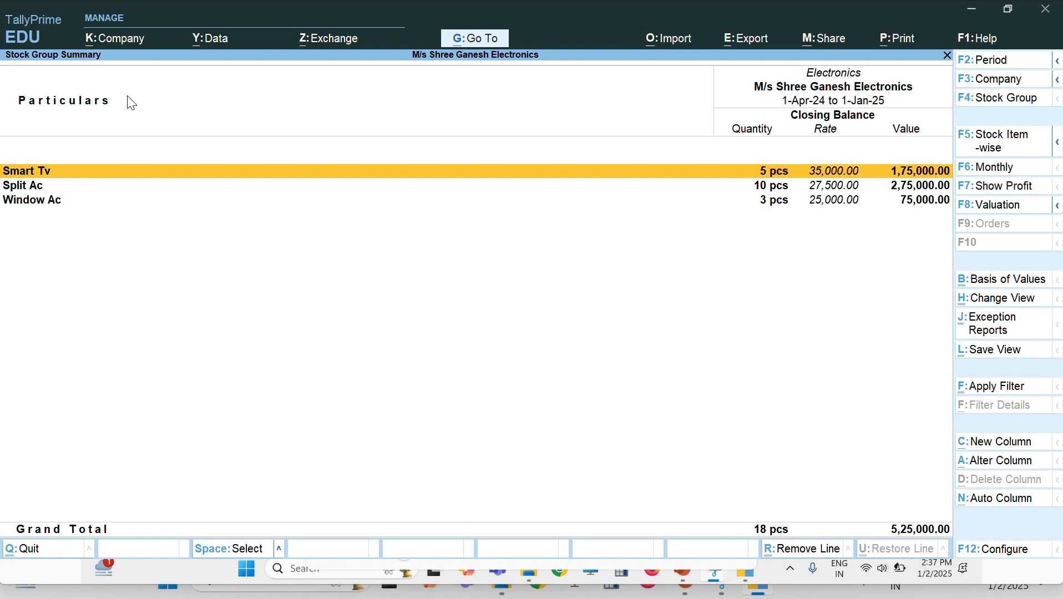
pyautogui.press('Down')
pyautogui.press('Return')
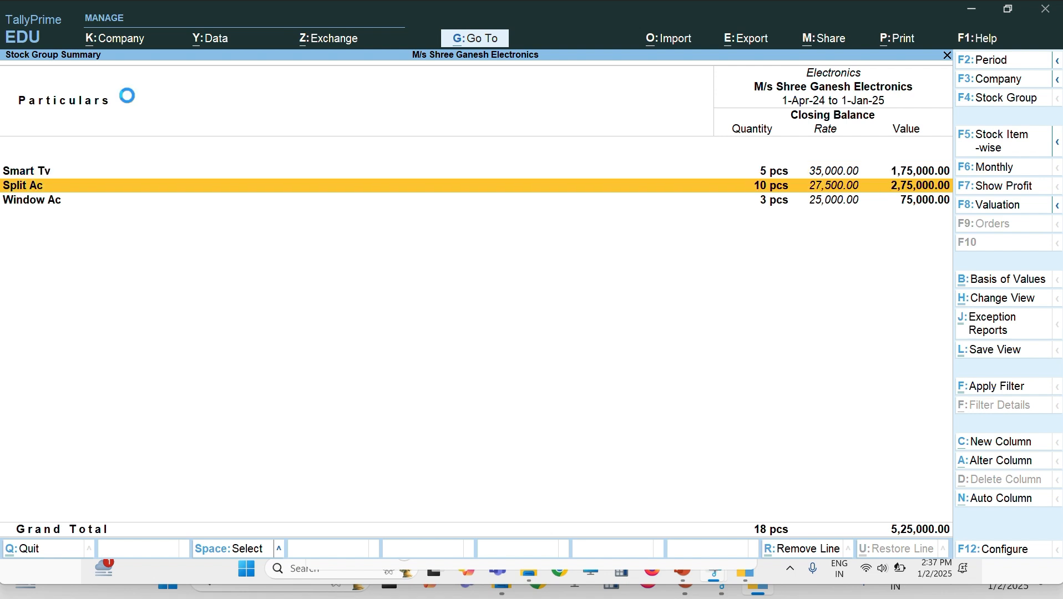
pyautogui.press('Escape')
pyautogui.press('Escape')
pyautogui.press('Escape')
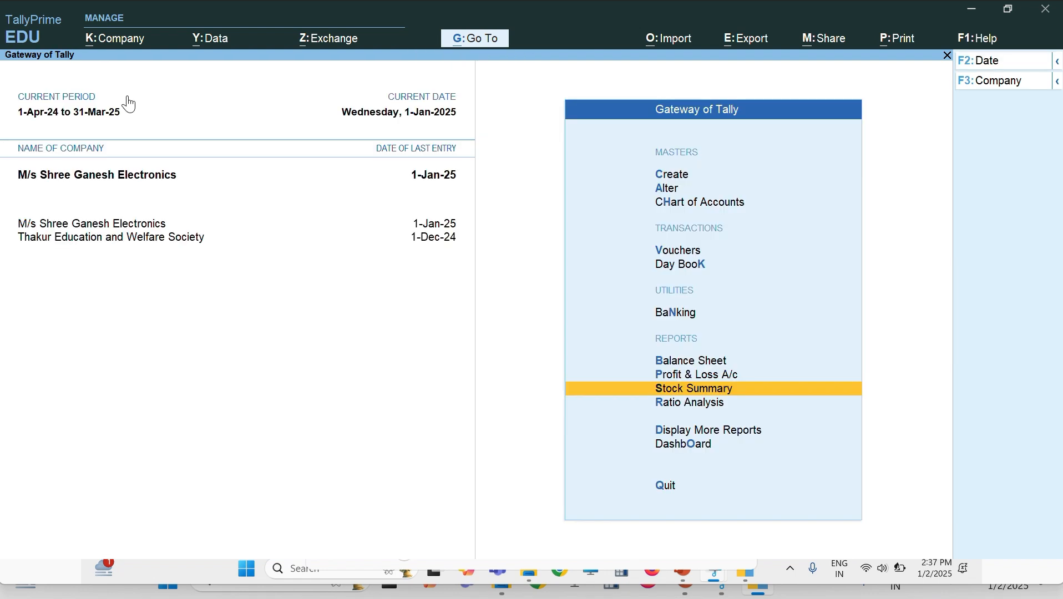